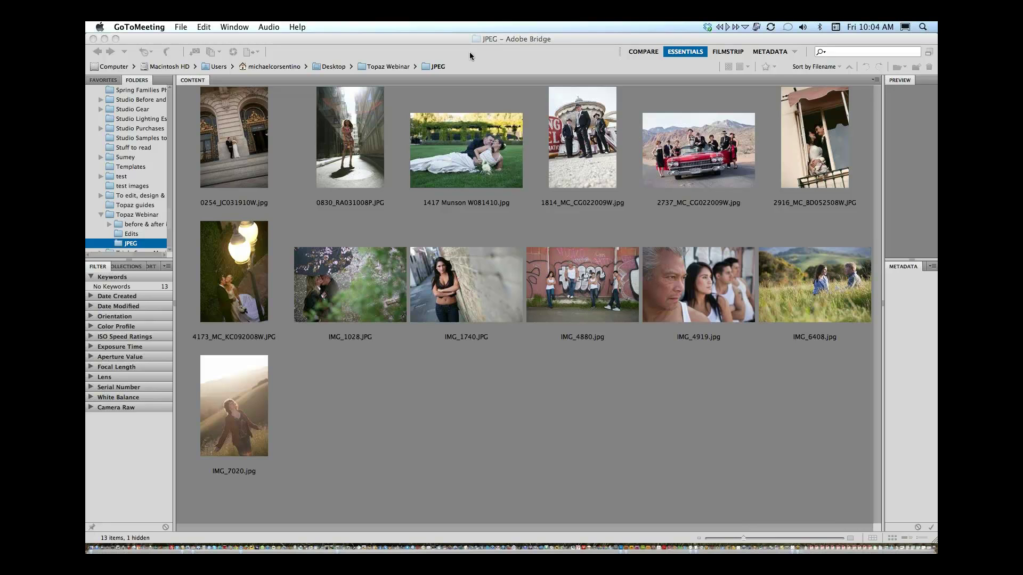
Preview the city hall wedding photo 0254_JC031910W.jpg in Bridge and open it in Photoshop.
left_click(232, 154)
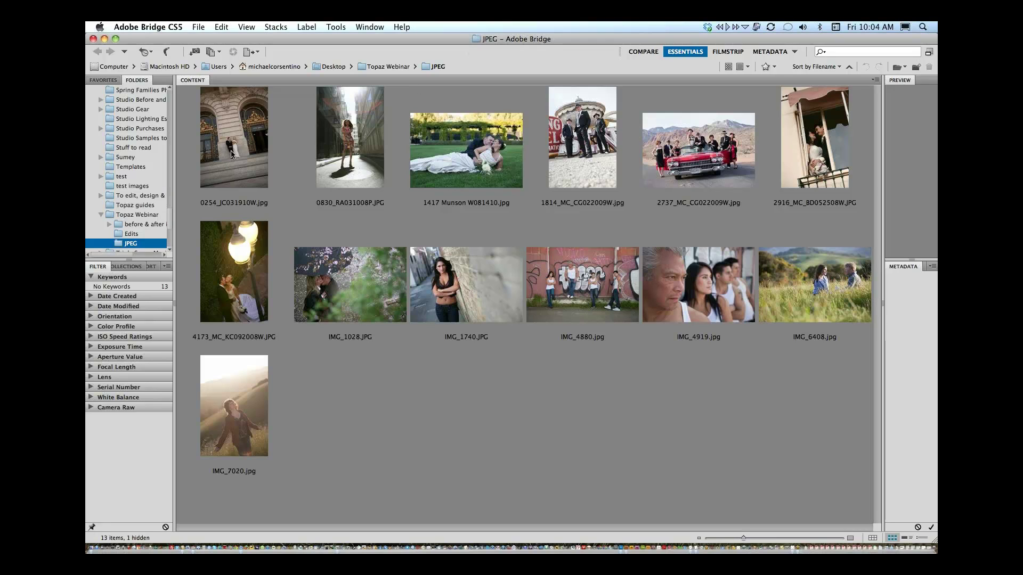
left_click(231, 153)
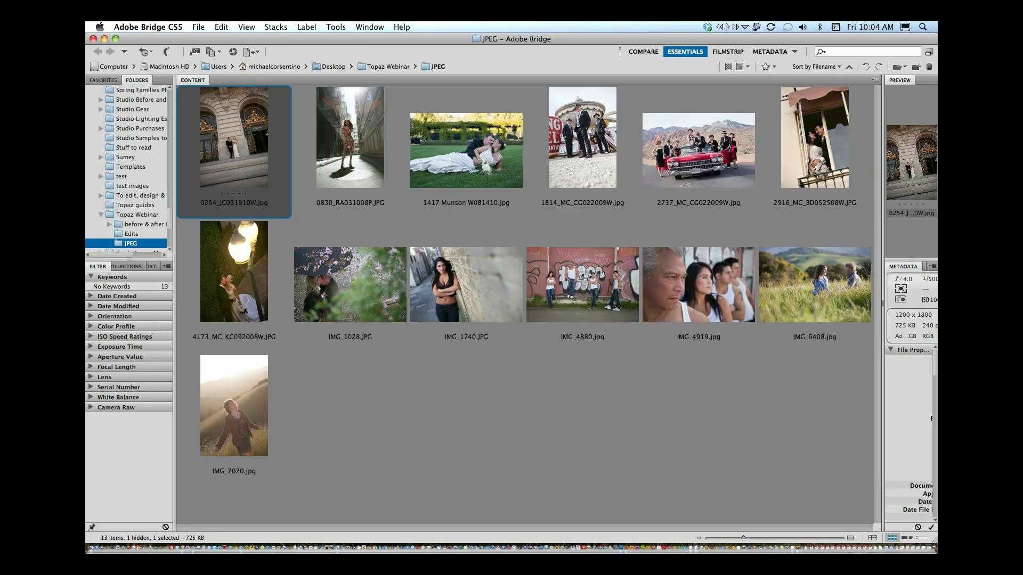
key("space")
key("space")
double_click(247, 163)
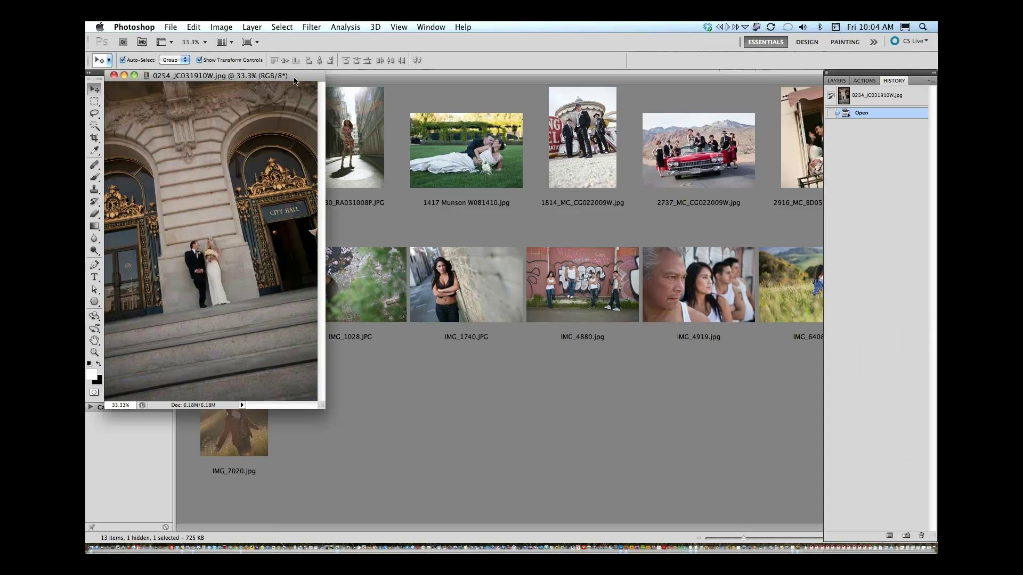
Display the city hall photo in full screen mode with the menu bar and enlarge it to 50%.
left_click_drag(295, 81, 674, 105)
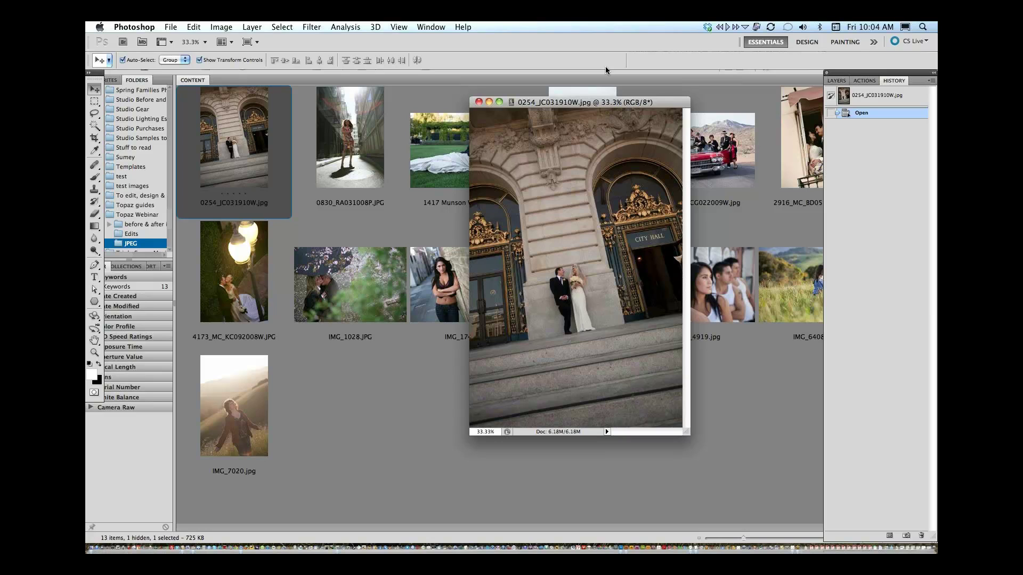
key("f")
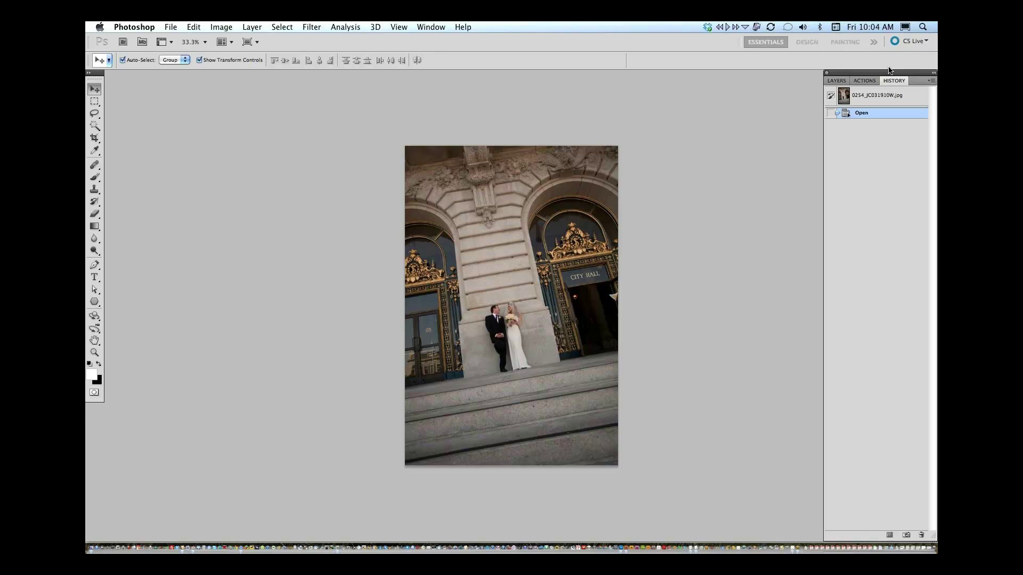
key("super+equal")
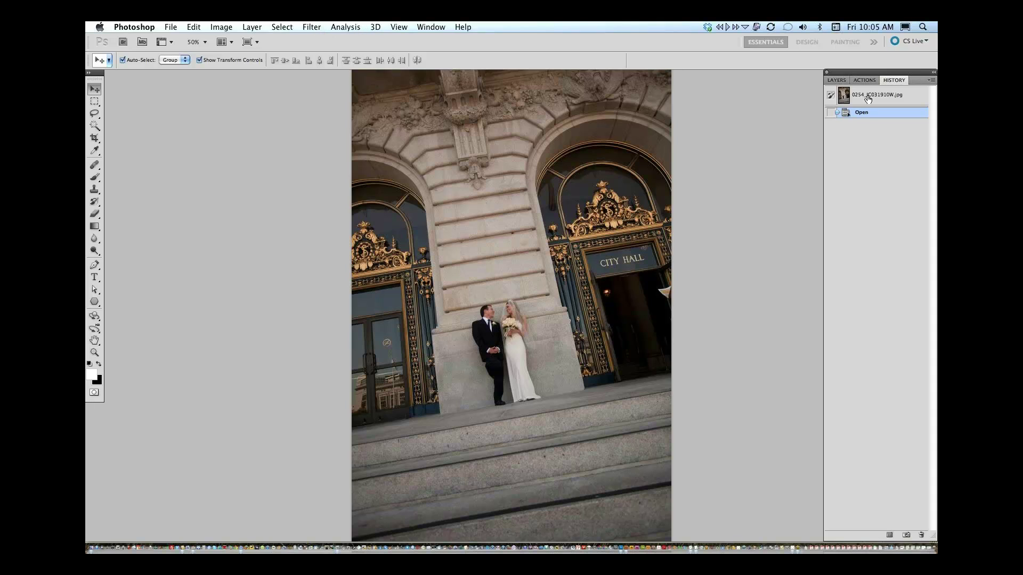
Duplicate the Background layer and convert the copy to a smart object for smart filters.
left_click(841, 80)
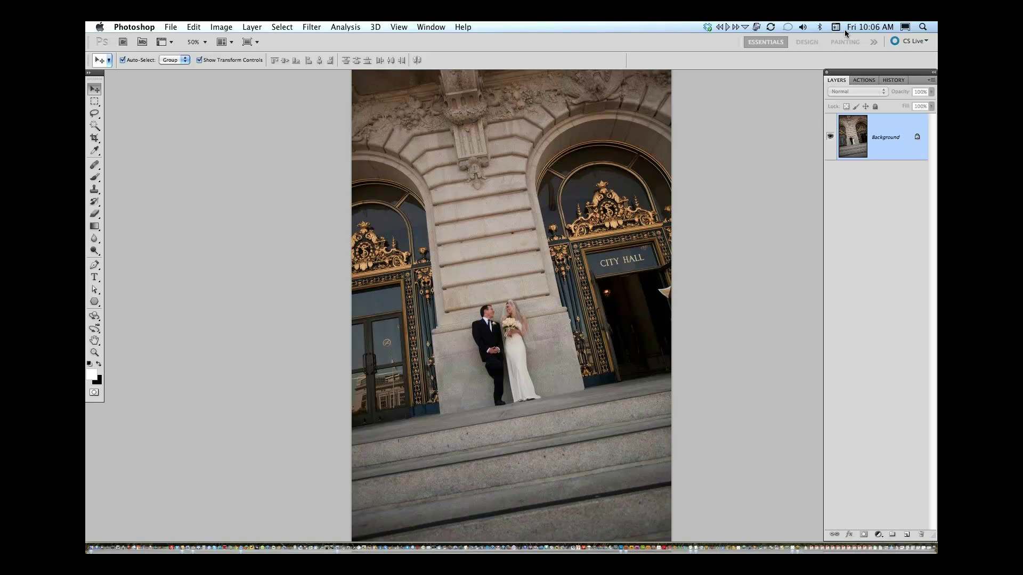
key("super+j")
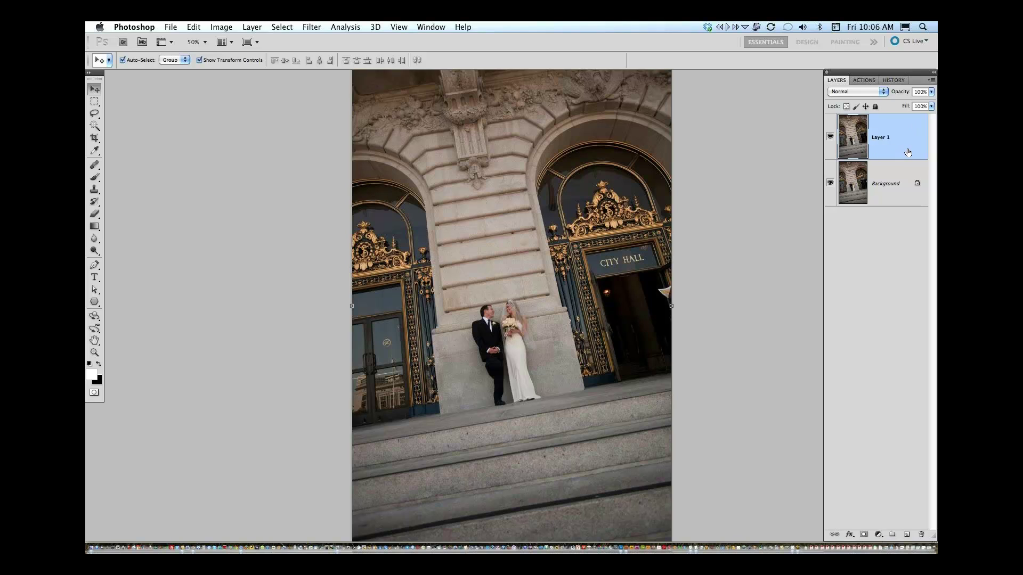
left_click(314, 28)
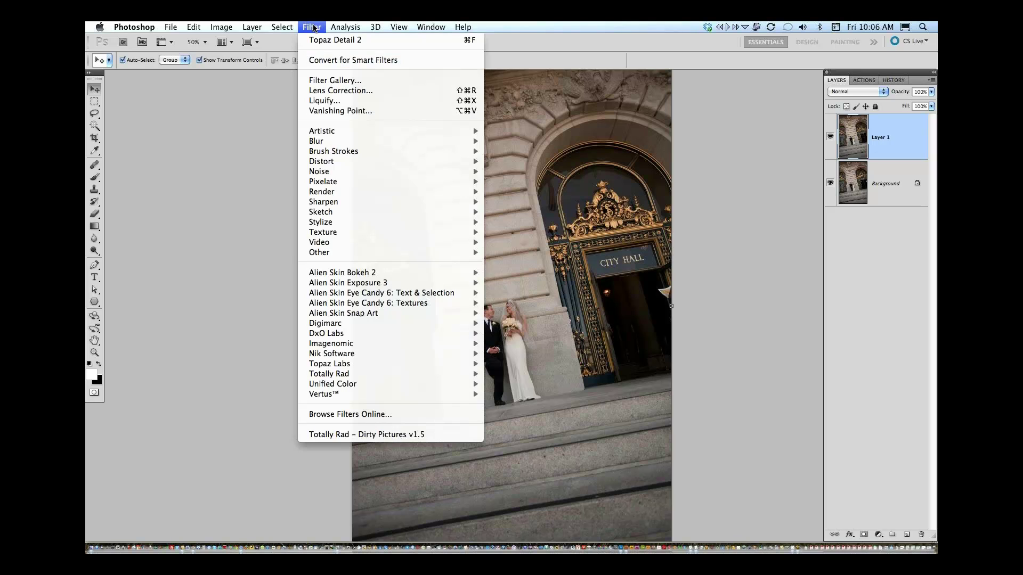
left_click(321, 61)
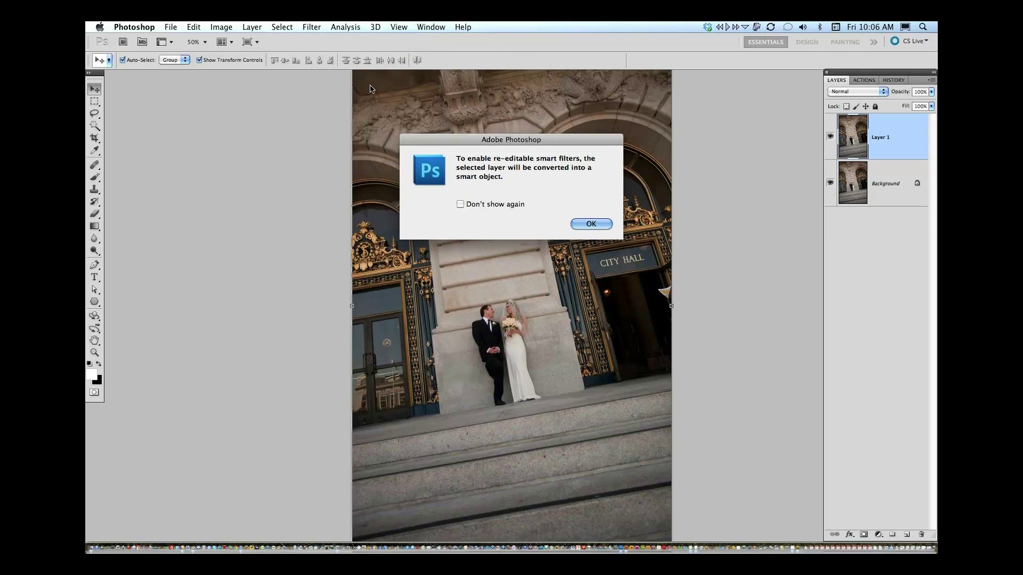
left_click(587, 233)
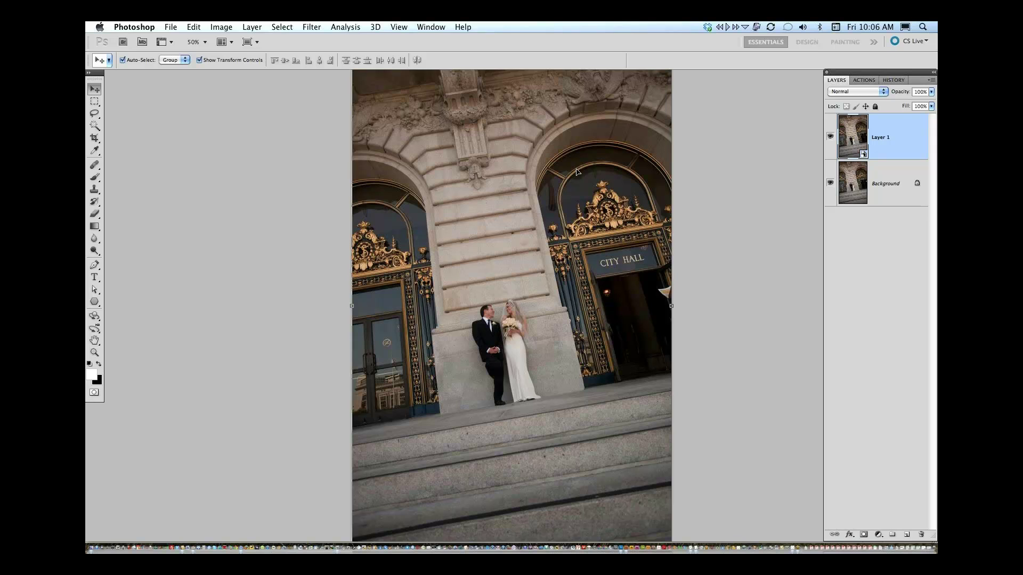
Launch the Topaz Adjust 4 filter on Layer 1 and reset all of its settings.
left_click(310, 27)
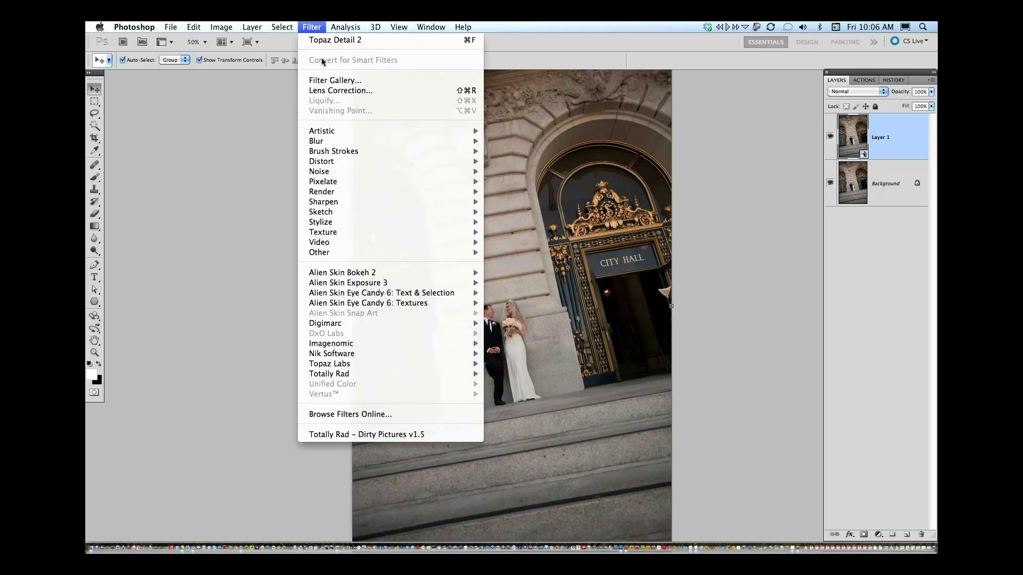
mouse_move(361, 365)
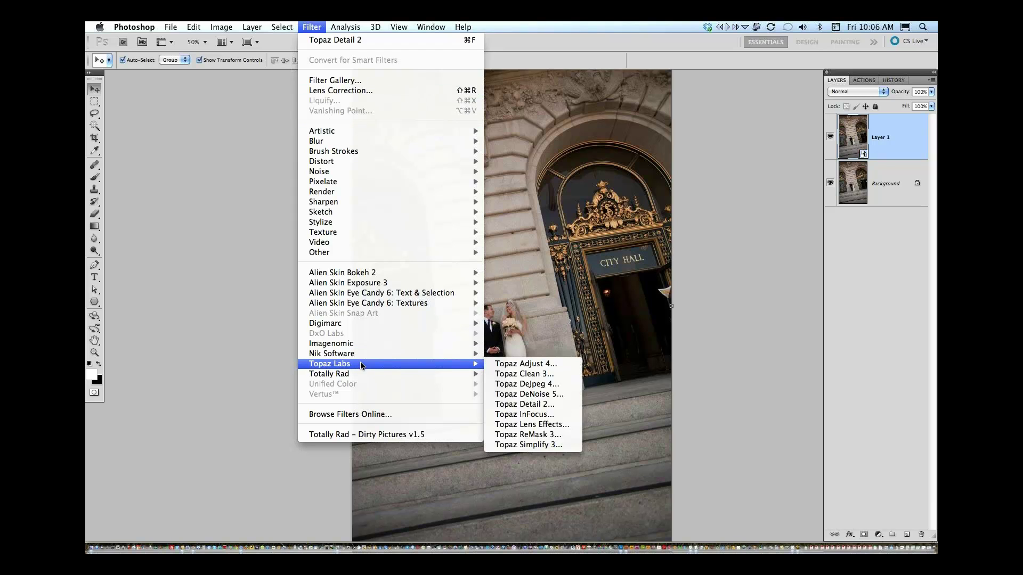
left_click(551, 363)
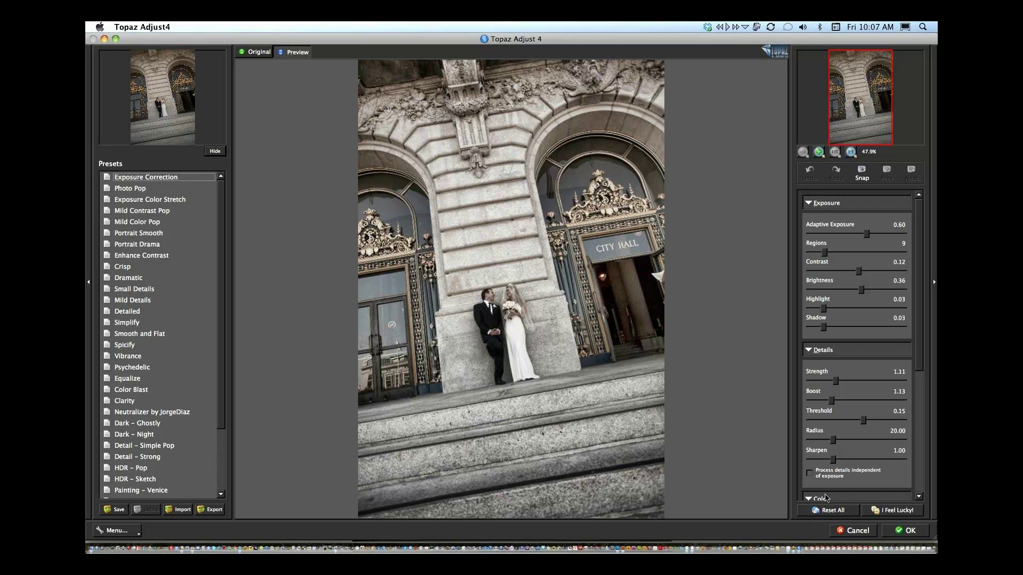
left_click(827, 513)
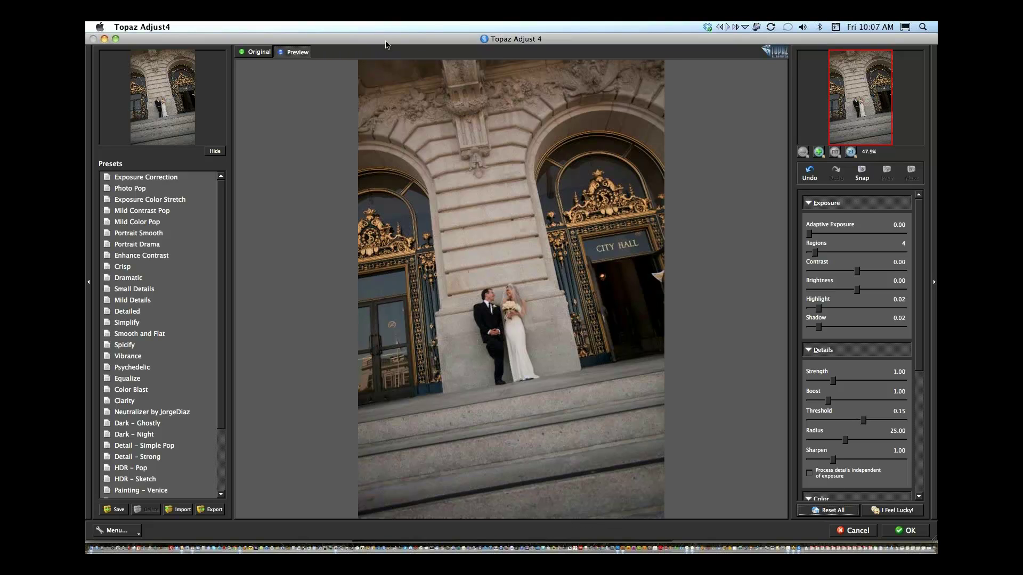
Browse the Topaz Adjust presets and apply the Dramatic preset to the photo.
left_click_drag(388, 40, 387, 40)
scroll(138, 234, "down", 1)
scroll(139, 235, "up", 1)
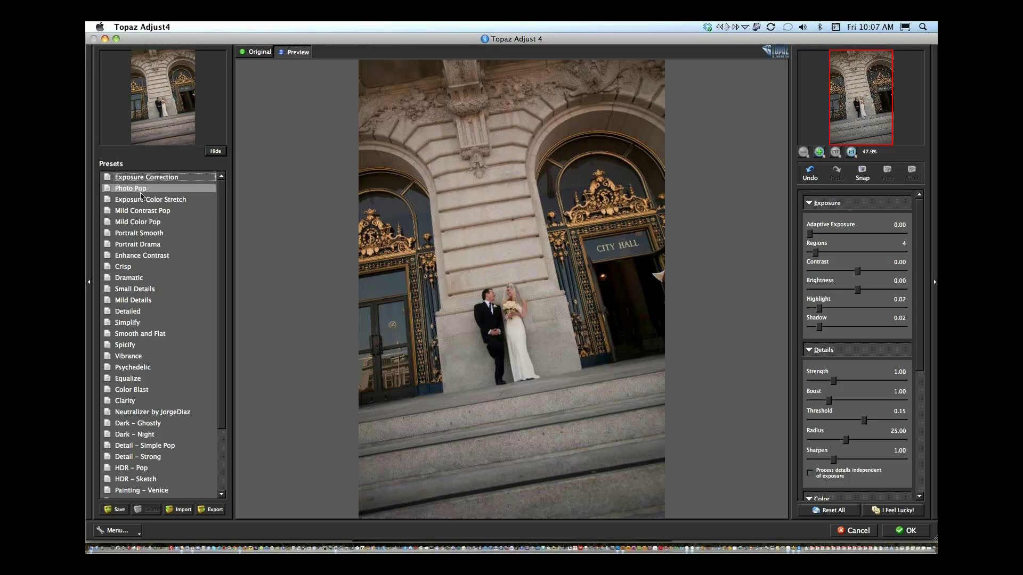
left_click(140, 213)
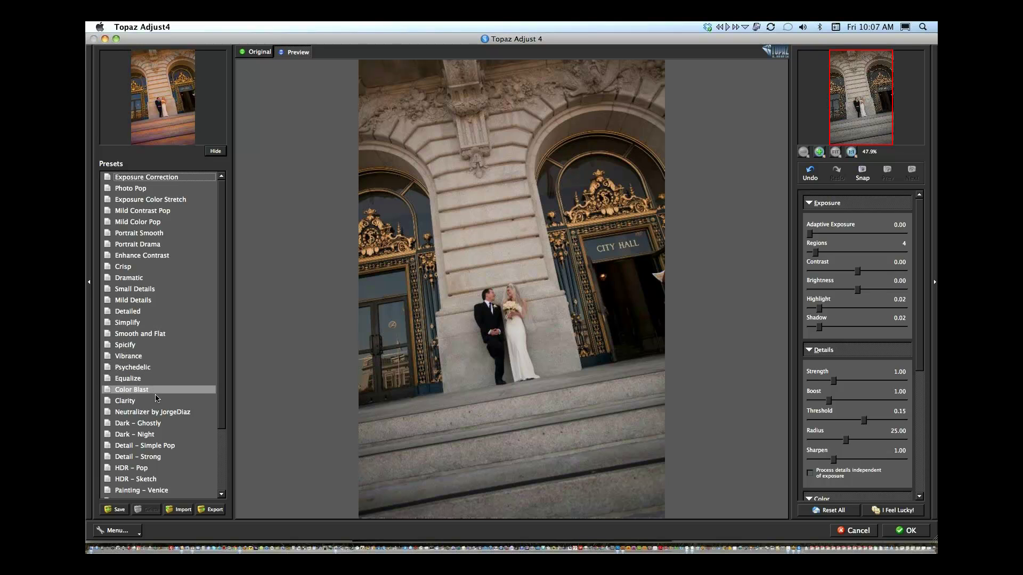
scroll(220, 405, "down", 3)
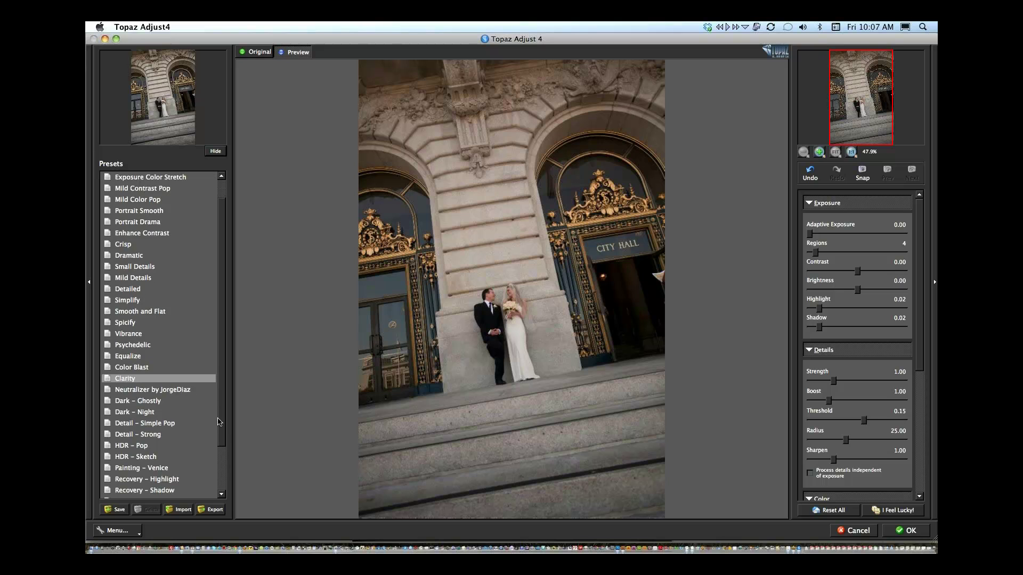
scroll(214, 405, "up", 3)
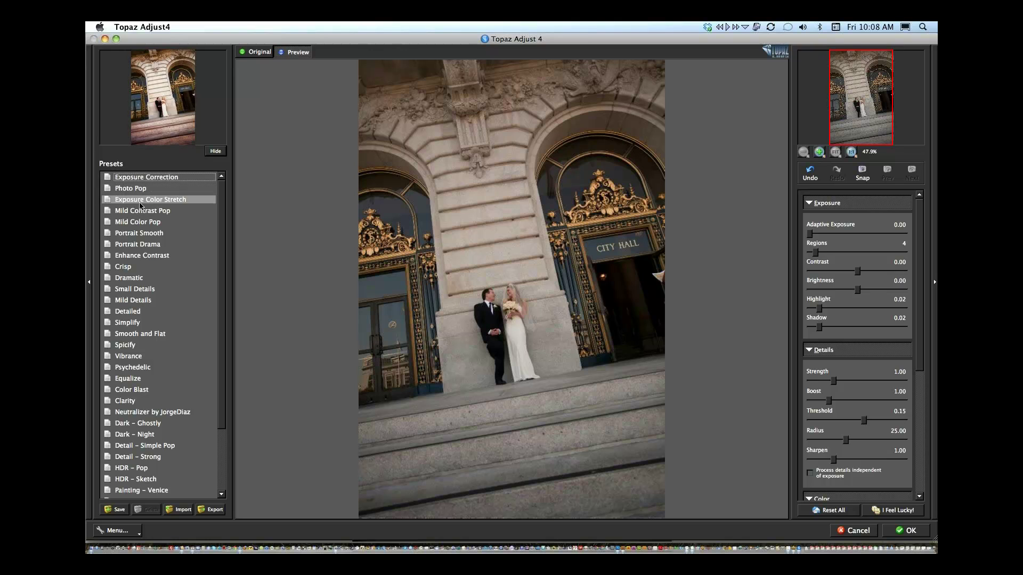
left_click(134, 279)
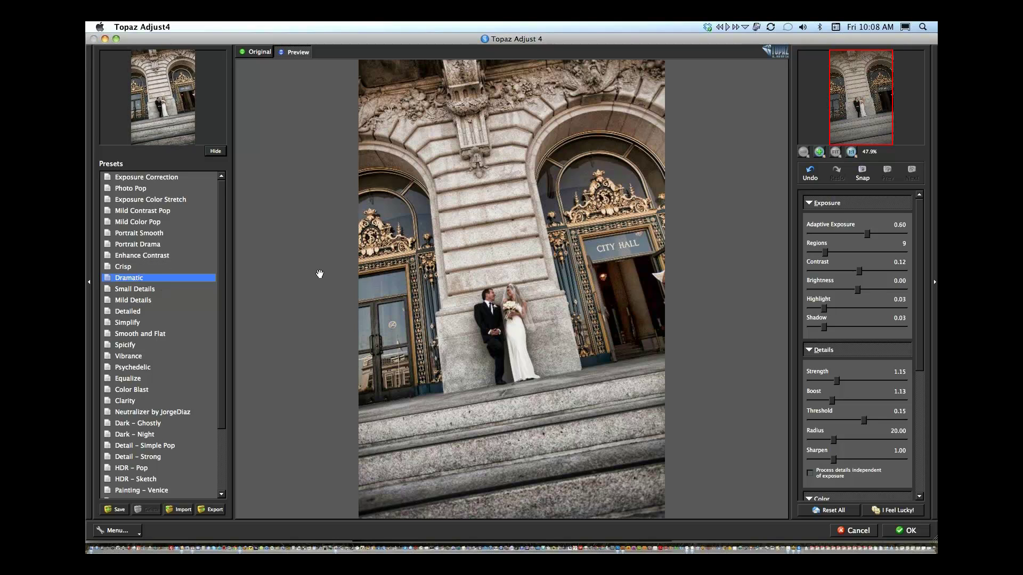
Compare the Dramatic preset preview with the original photo several times.
left_click(709, 274)
left_click(710, 276)
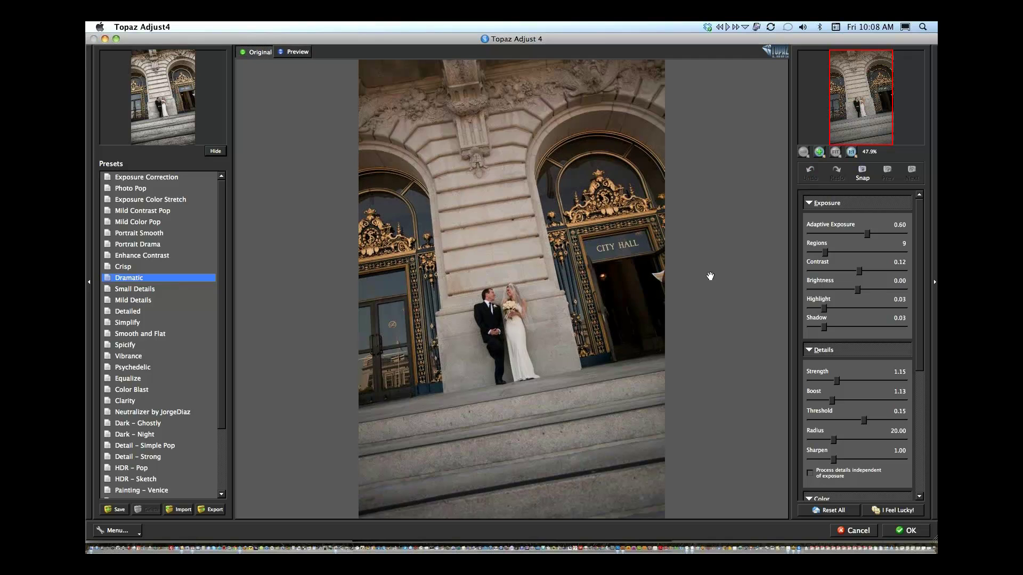
left_click(711, 276)
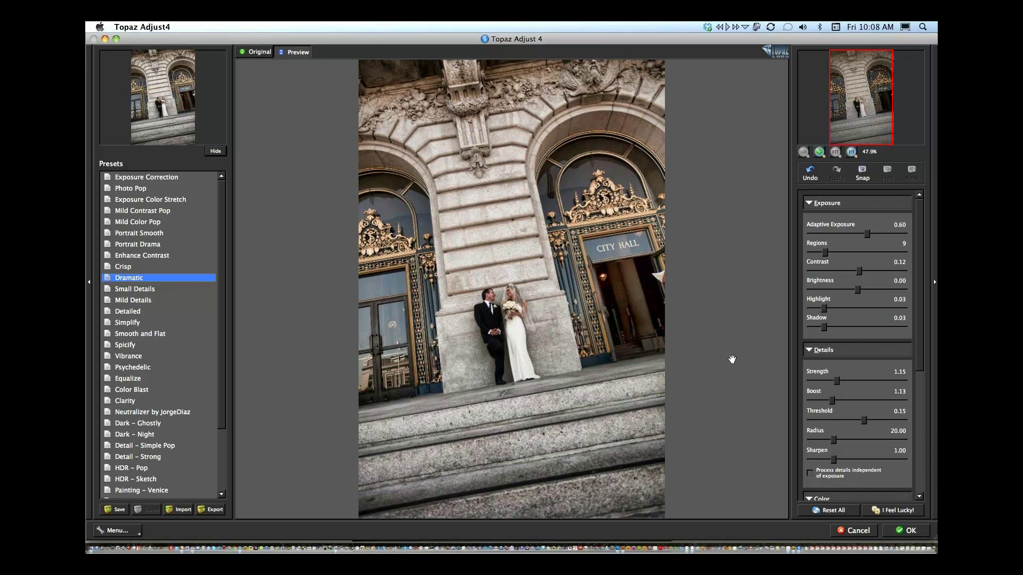
left_click(730, 321)
left_click(730, 321)
left_click(728, 322)
left_click(729, 322)
left_click(729, 322)
left_click(729, 321)
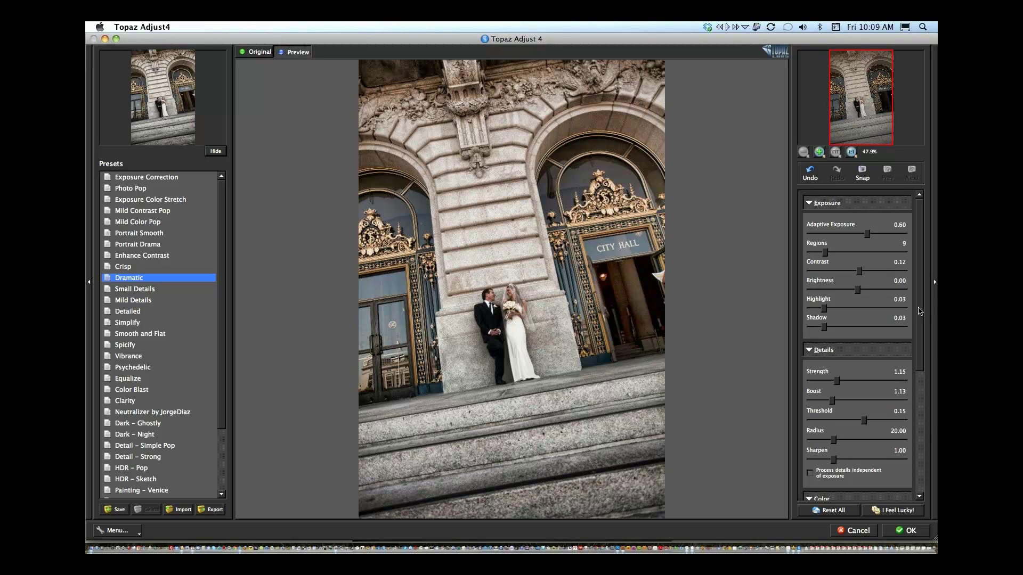
Raise the exposure Brightness to 0.49 and read the explanations of the Exposure settings.
scroll(918, 316, "down", 2)
left_click_drag(918, 317, 882, 316)
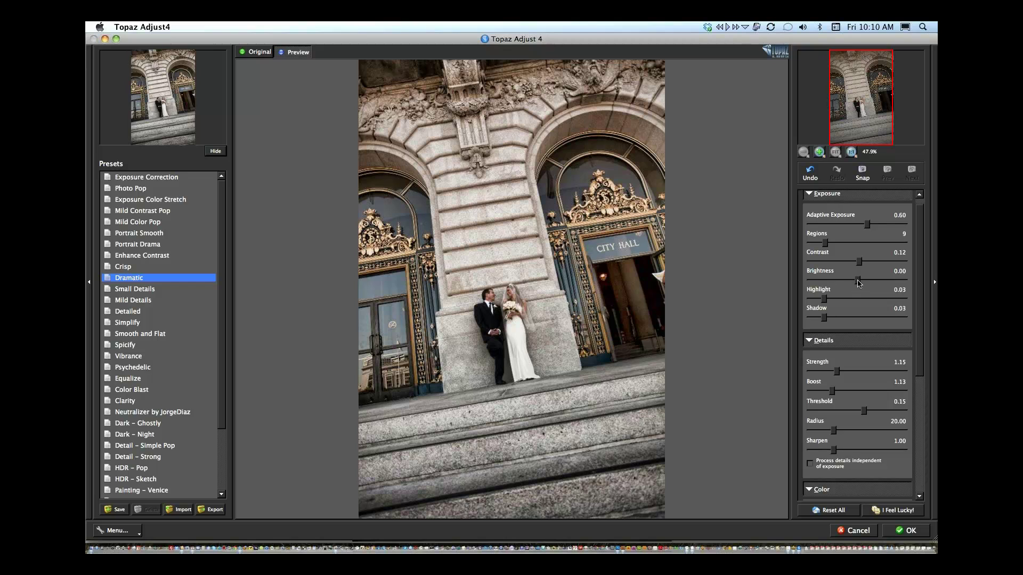
left_click_drag(858, 282, 862, 284)
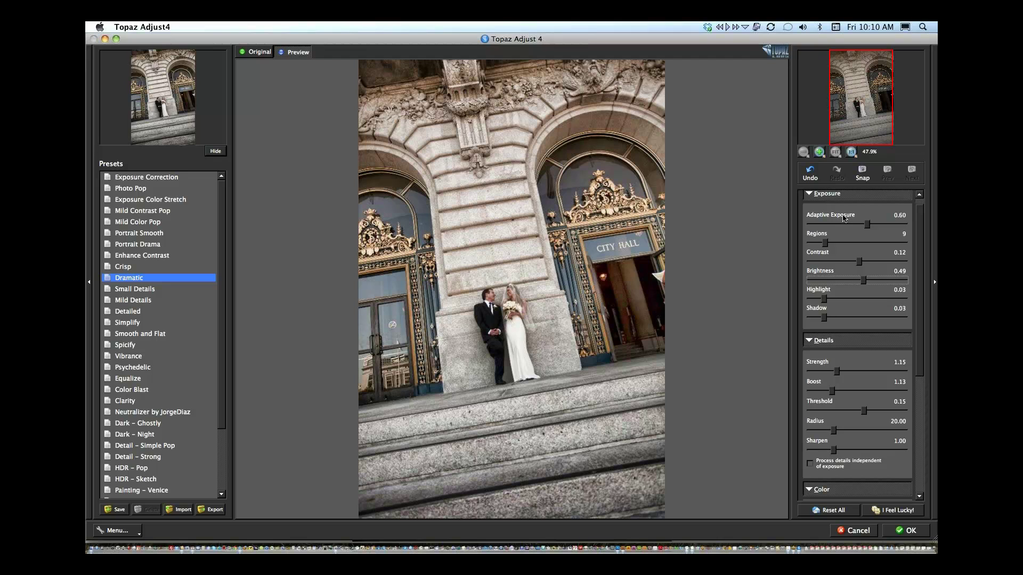
mouse_move(845, 217)
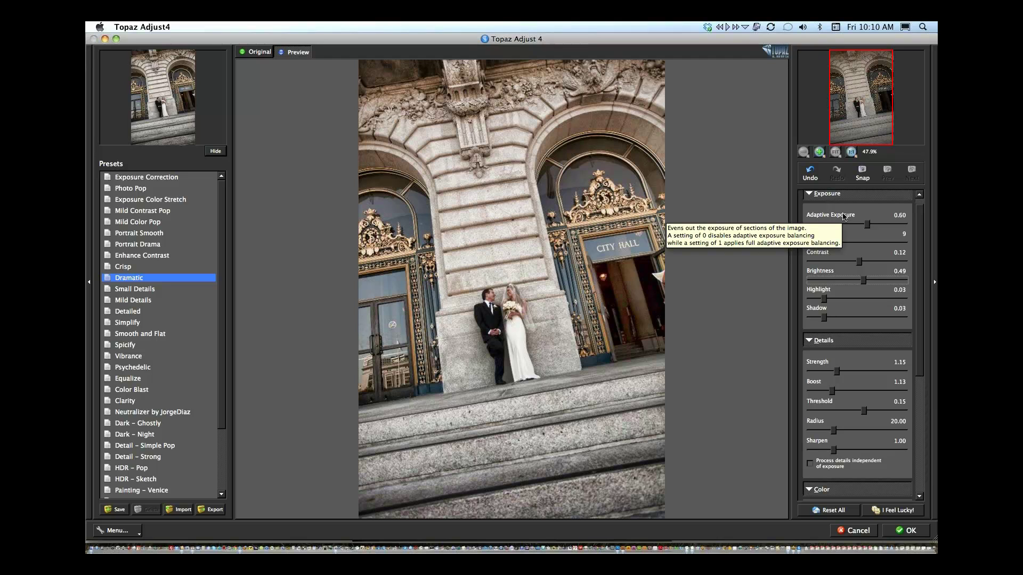
mouse_move(820, 253)
mouse_move(818, 235)
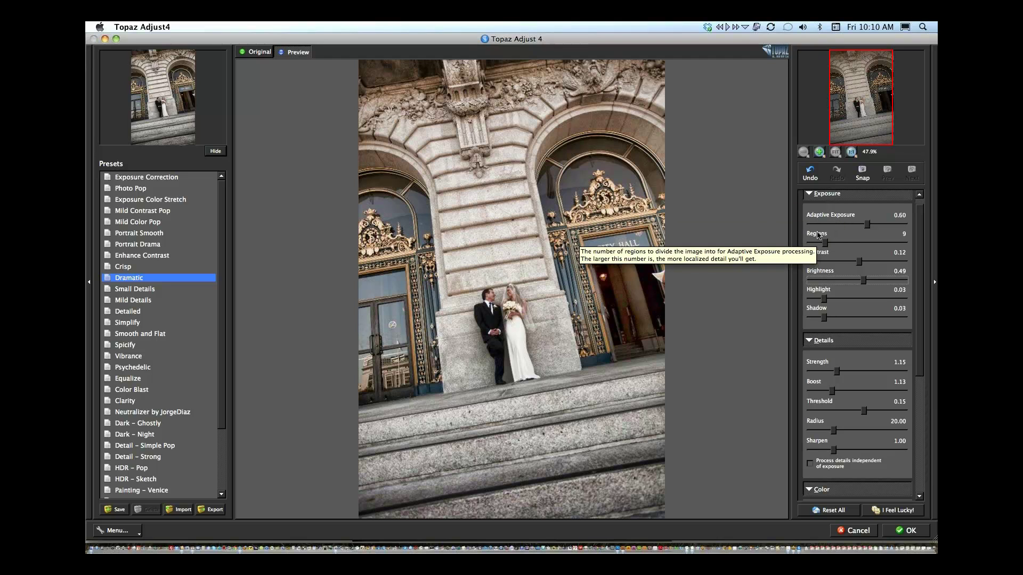
mouse_move(820, 272)
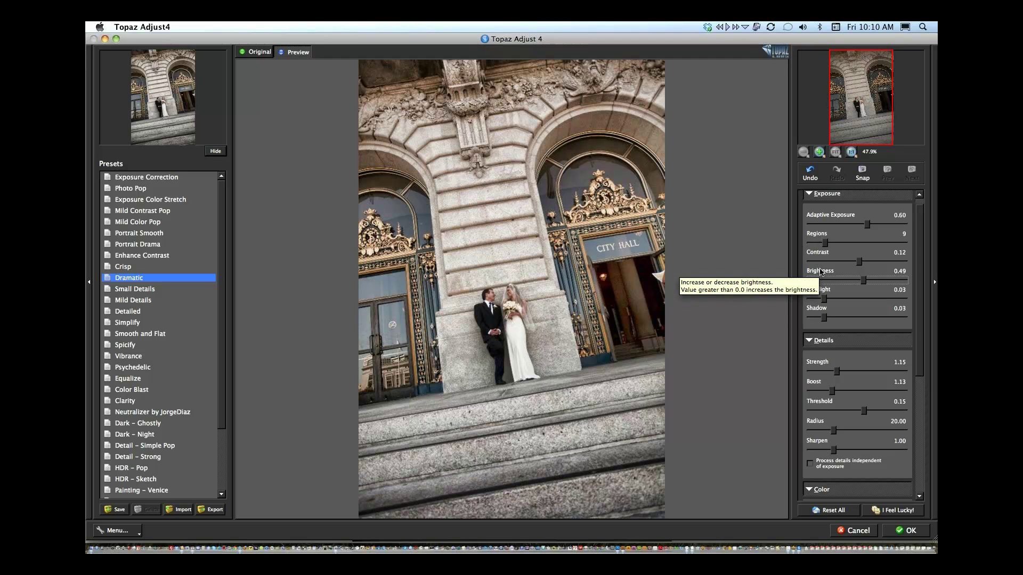
mouse_move(819, 292)
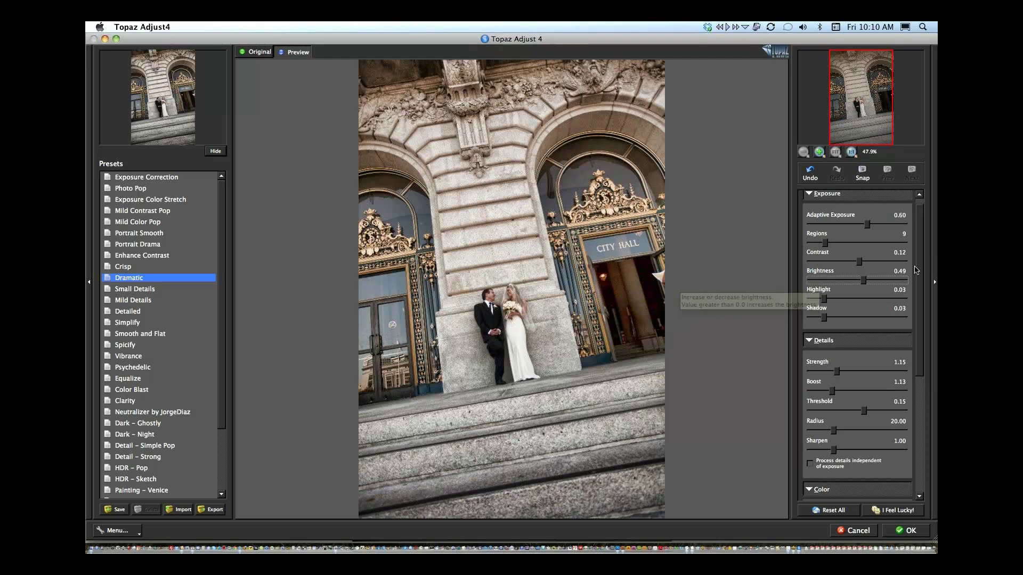
Set the detail Strength to 1 and Sharpen to 1.42, and compare the adjusted preview with the original.
scroll(874, 349, "down", 3)
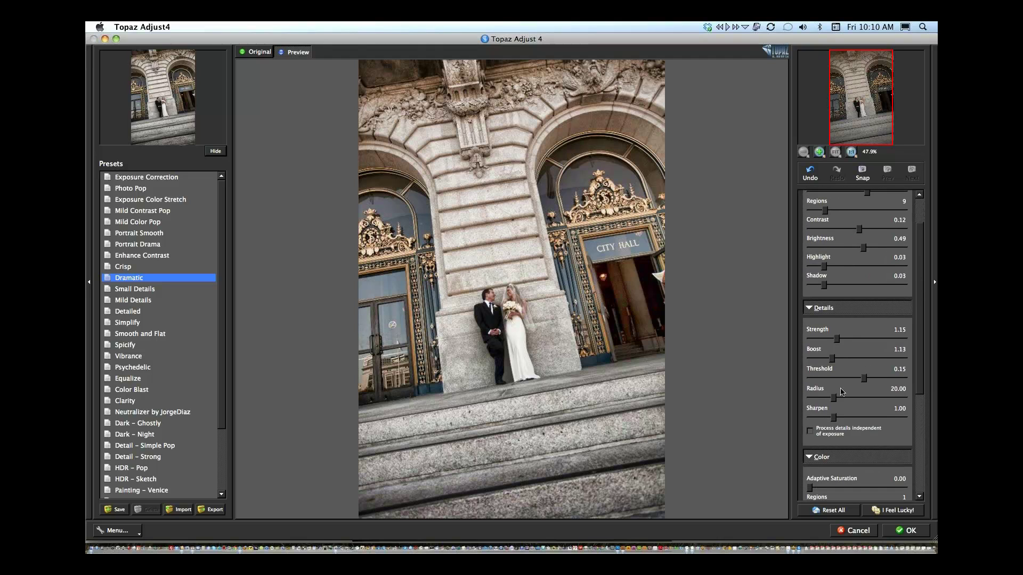
left_click_drag(837, 341, 834, 341)
left_click(835, 420)
left_click_drag(833, 419, 841, 420)
scroll(918, 340, "down", 1)
scroll(918, 340, "down", 1)
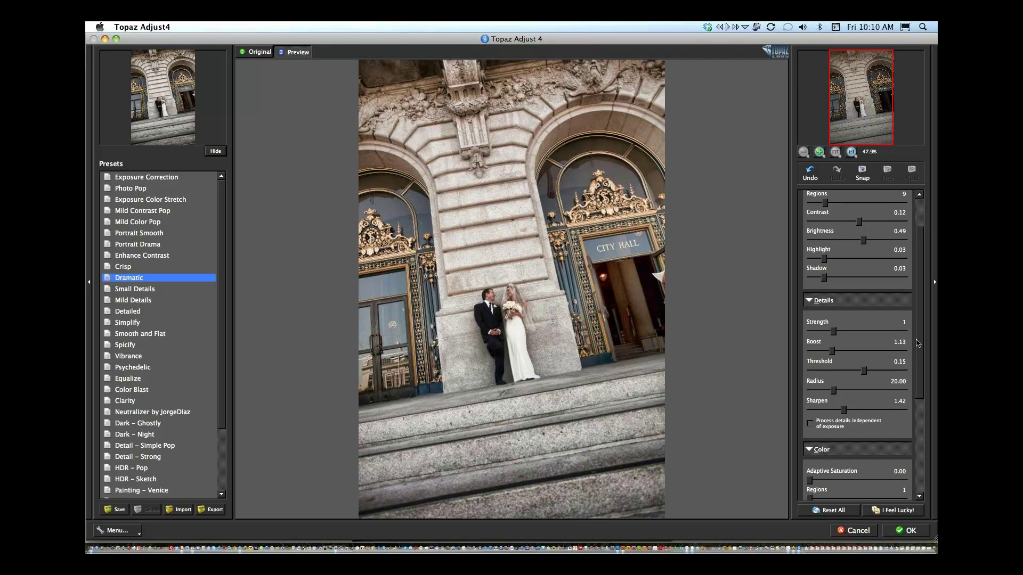
left_click(694, 287)
left_click(694, 287)
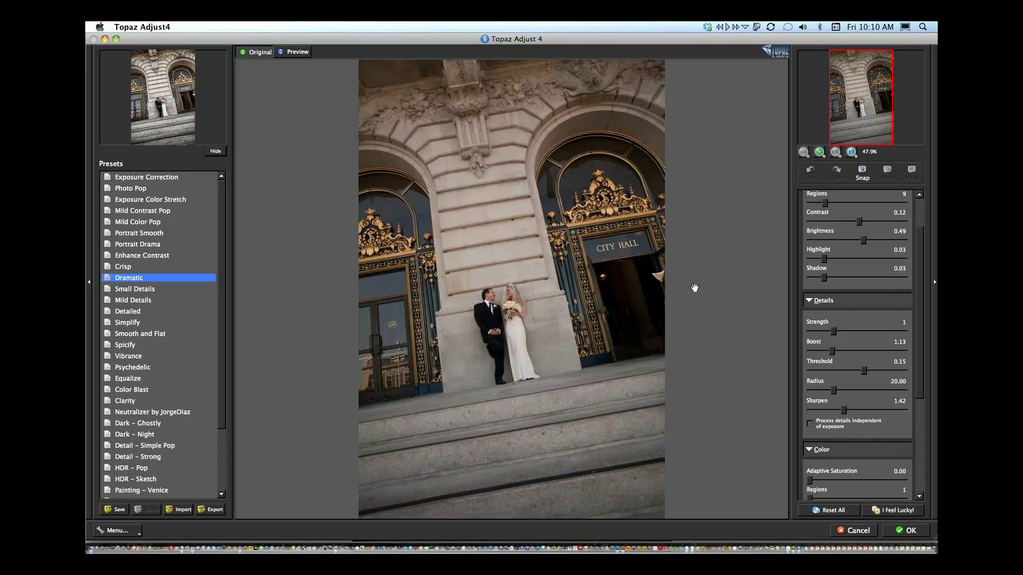
left_click(701, 287)
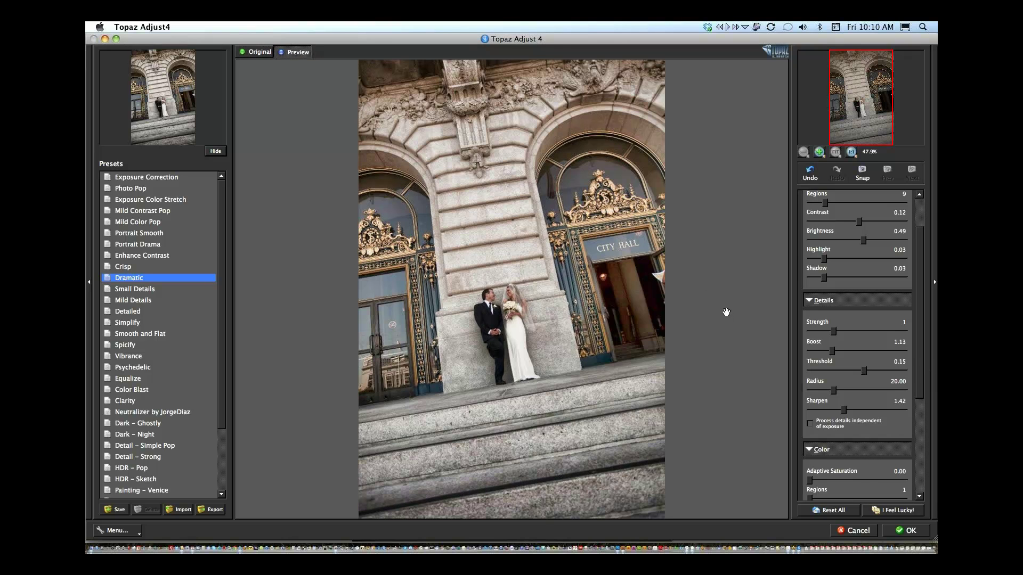
Collapse the Color group of the filter settings.
left_click_drag(923, 305, 923, 386)
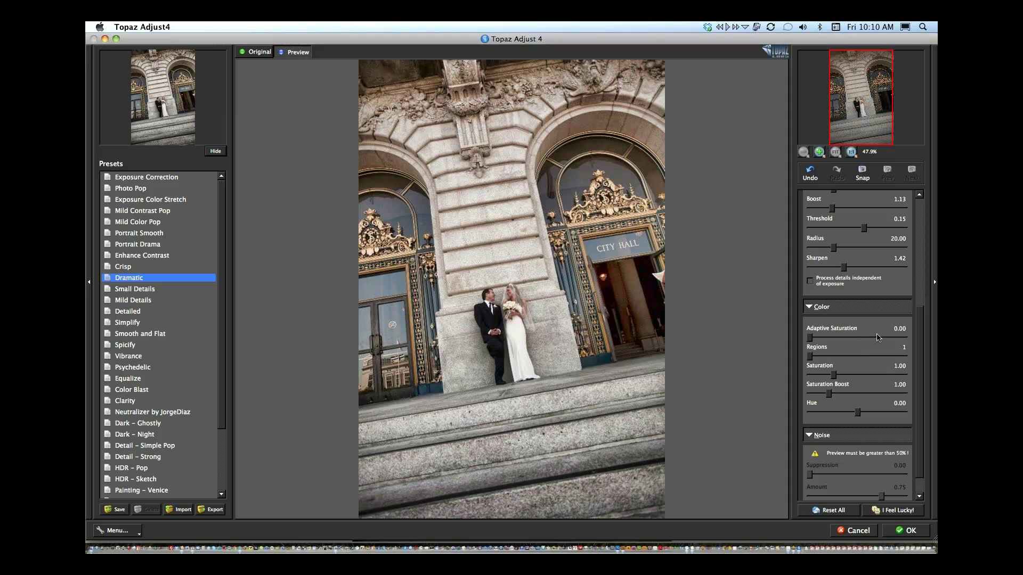
left_click(809, 309)
left_click(809, 309)
left_click(808, 308)
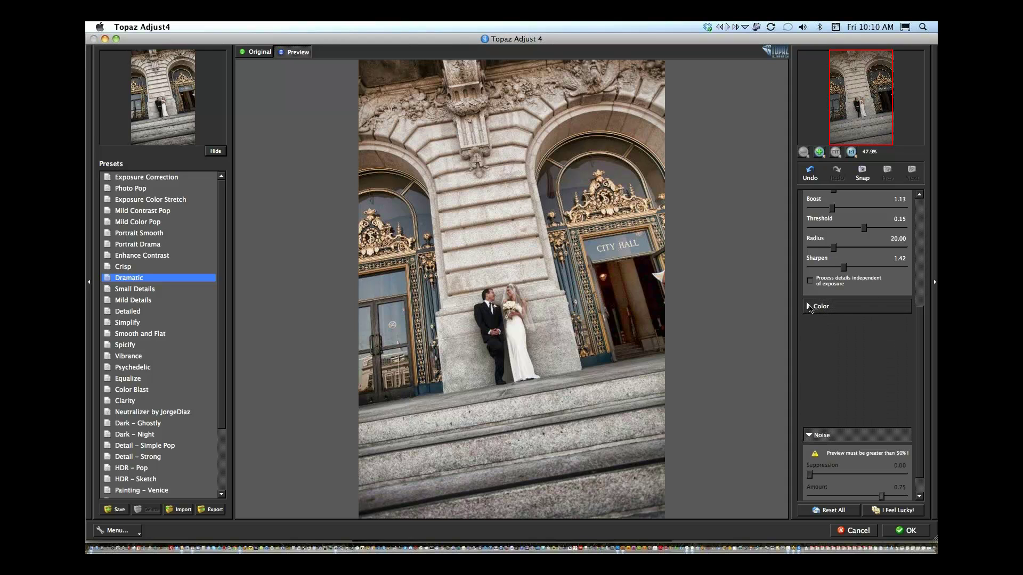
Expand the Color group of the filter settings and lower Saturation to 0.58.
left_click(808, 309)
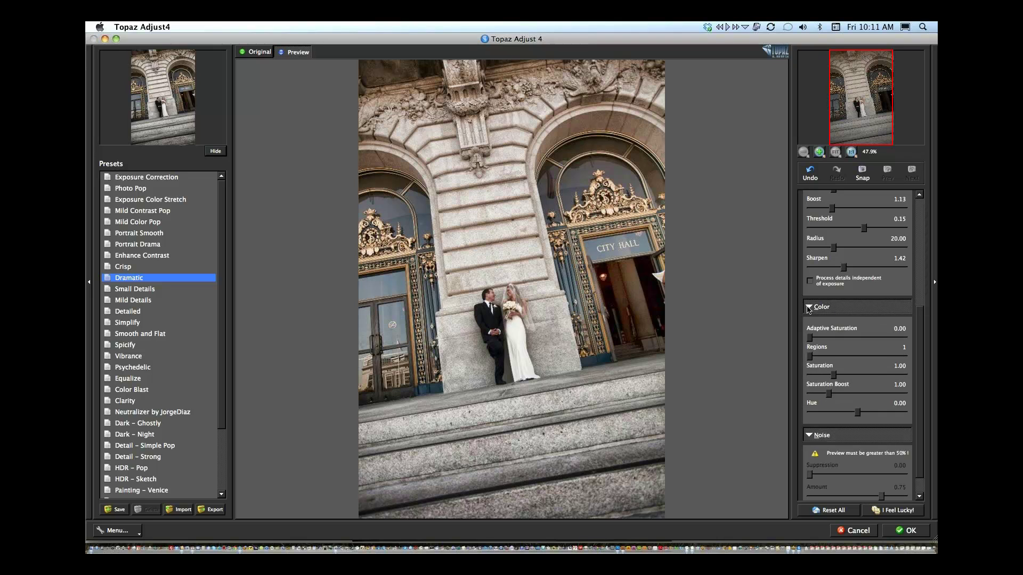
left_click(808, 309)
left_click(807, 308)
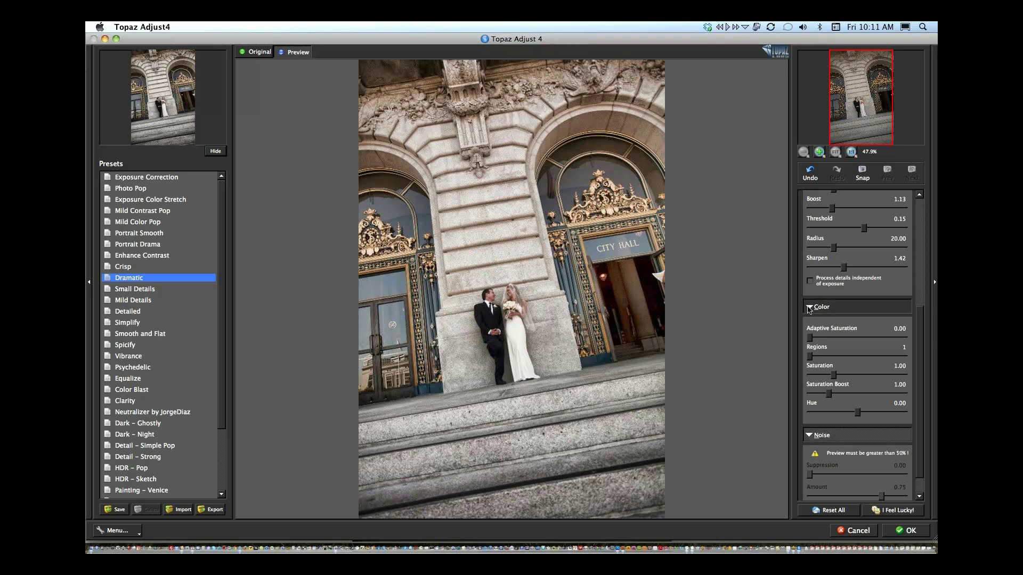
left_click(807, 308)
left_click(807, 310)
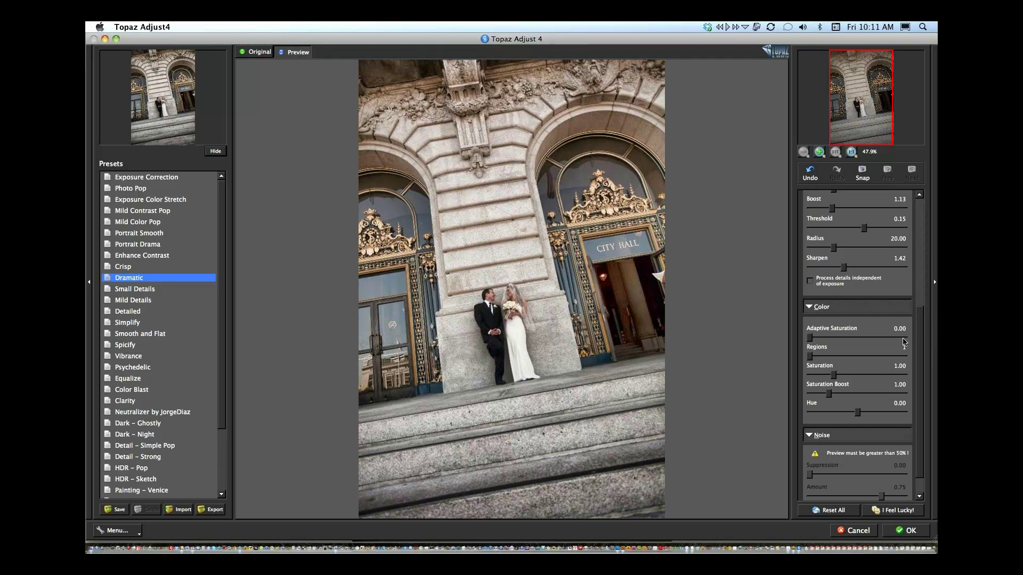
scroll(922, 338, "down", 3)
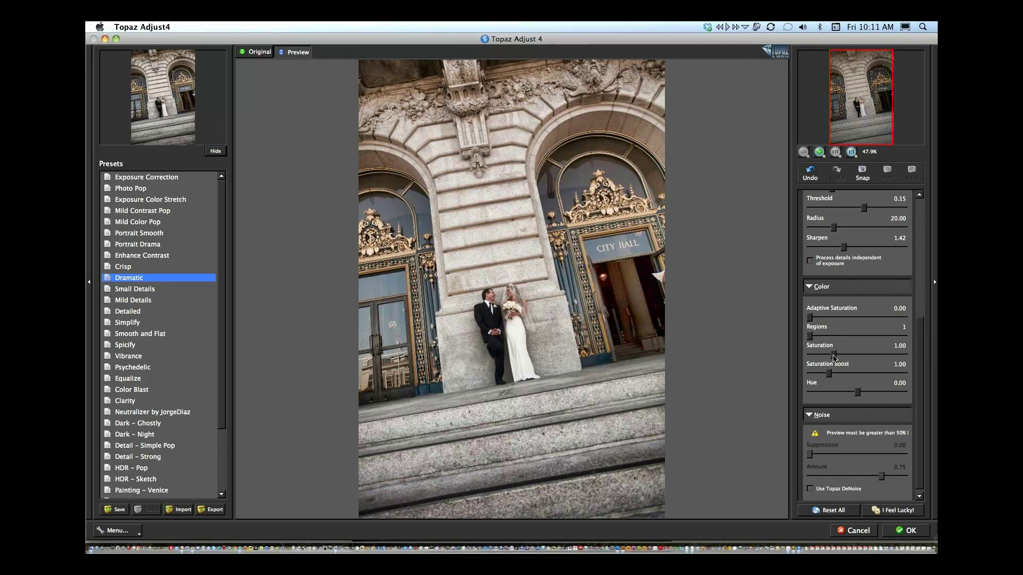
left_click_drag(835, 359, 824, 358)
left_click_drag(824, 357, 826, 357)
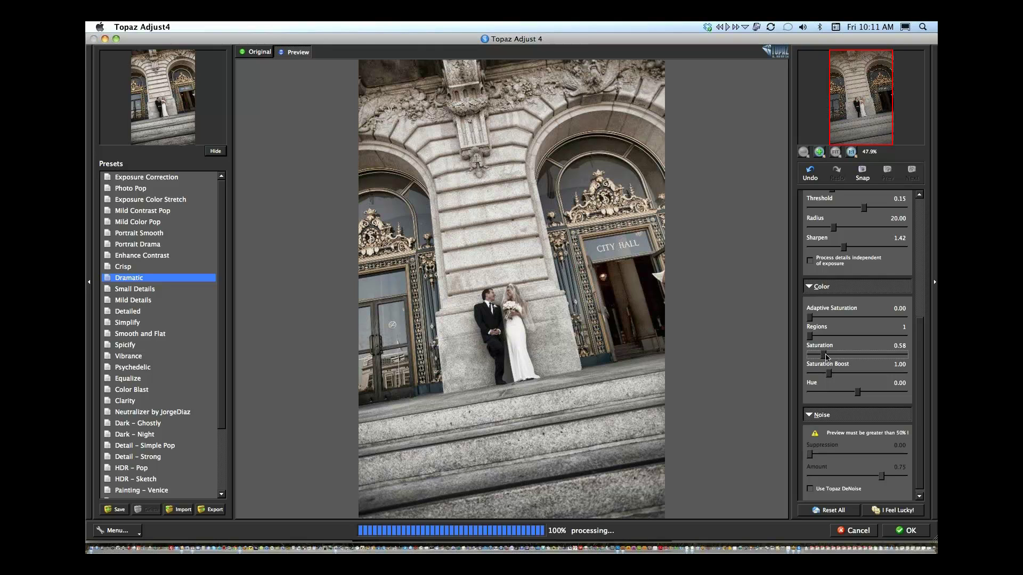
left_click(737, 244)
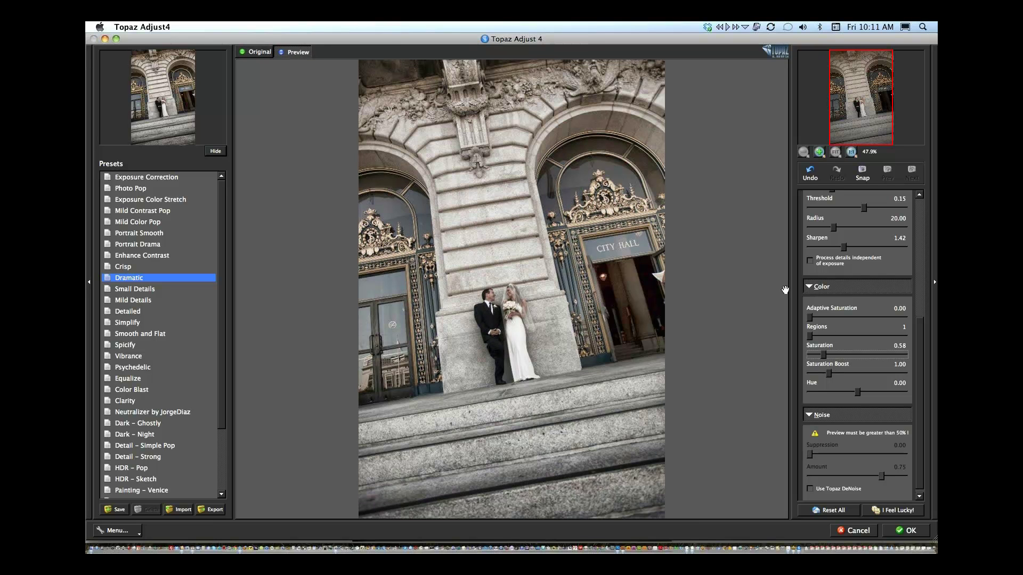
Raise the detail Sharpen slightly and apply the Topaz Adjust filter to Layer 1.
left_click(918, 334)
scroll(919, 333, "up", 5)
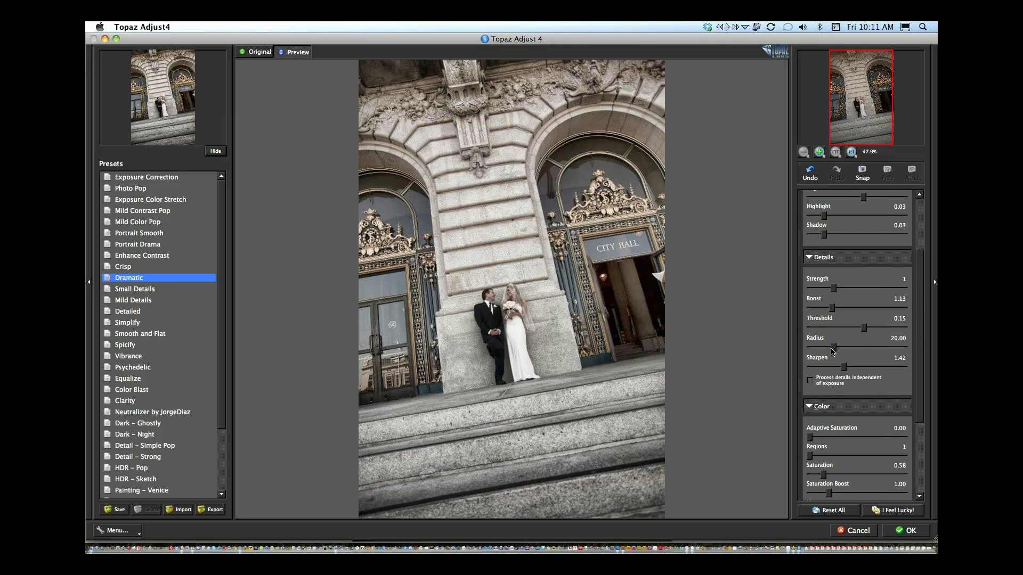
left_click_drag(835, 347, 859, 330)
left_click_drag(844, 367, 849, 368)
left_click(907, 533)
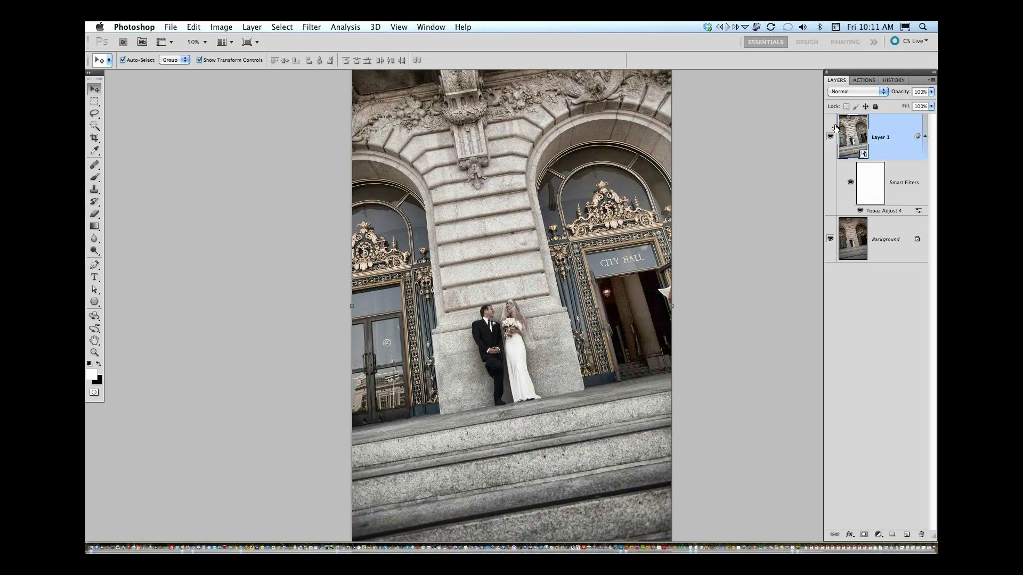
Compare the photo with and without the filtered Layer 1 by toggling that layer's visibility.
left_click(830, 137)
left_click(829, 137)
left_click(744, 281)
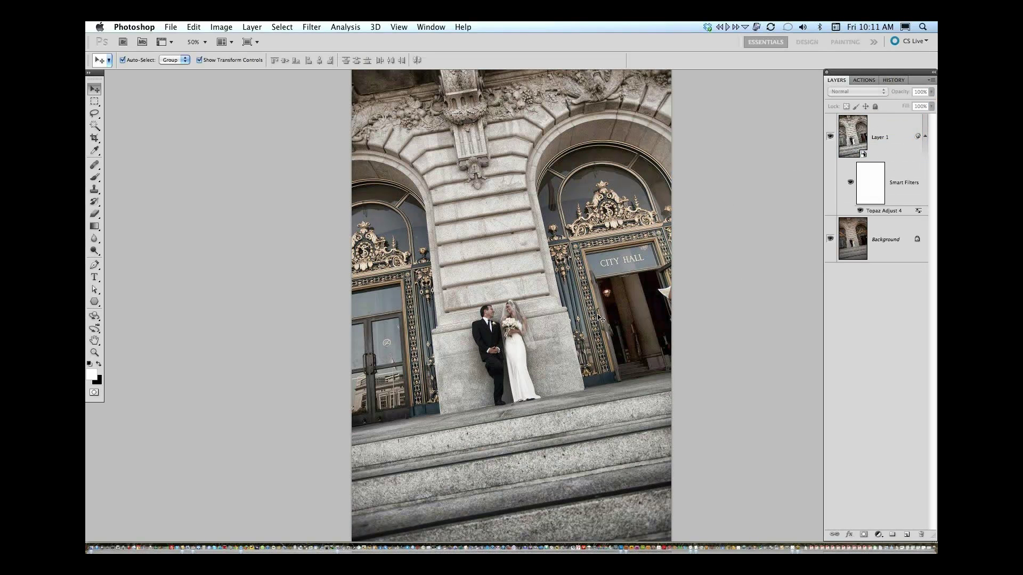
left_click(830, 137)
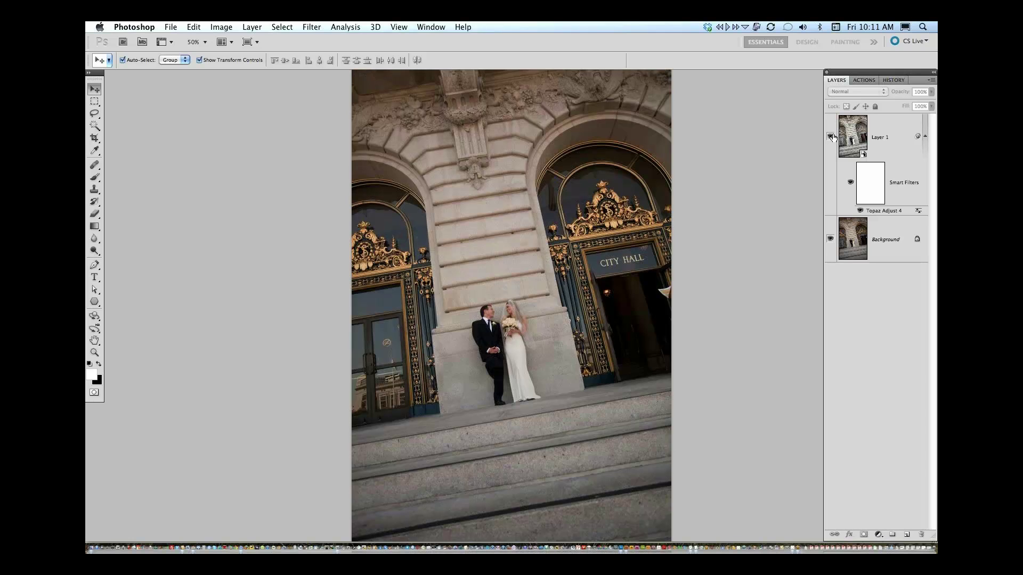
left_click(831, 138)
left_click(830, 138)
left_click(831, 138)
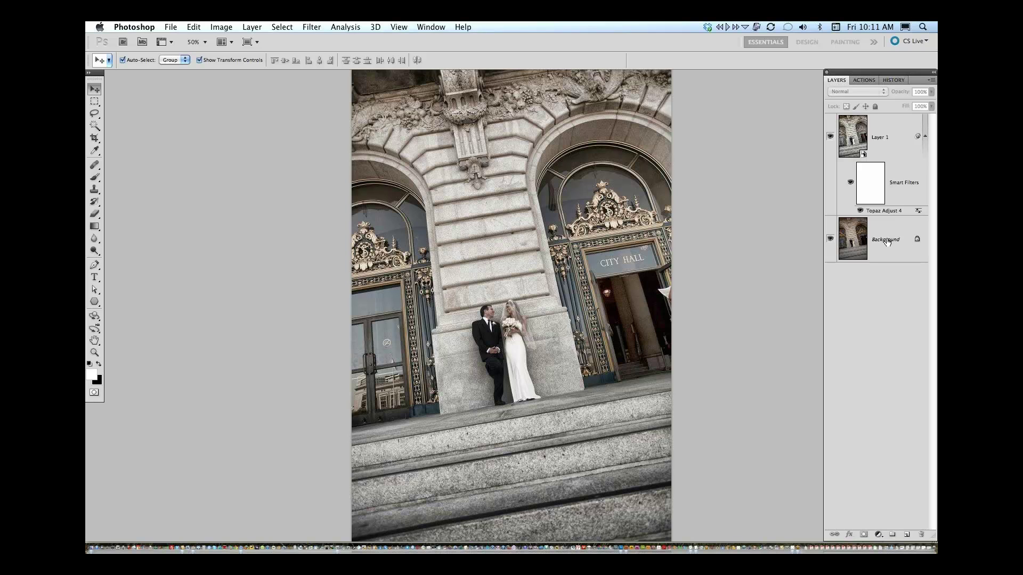
Isolate the Background layer and restore the other layers for a before-and-after comparison of the edit.
left_click(831, 241, "alt")
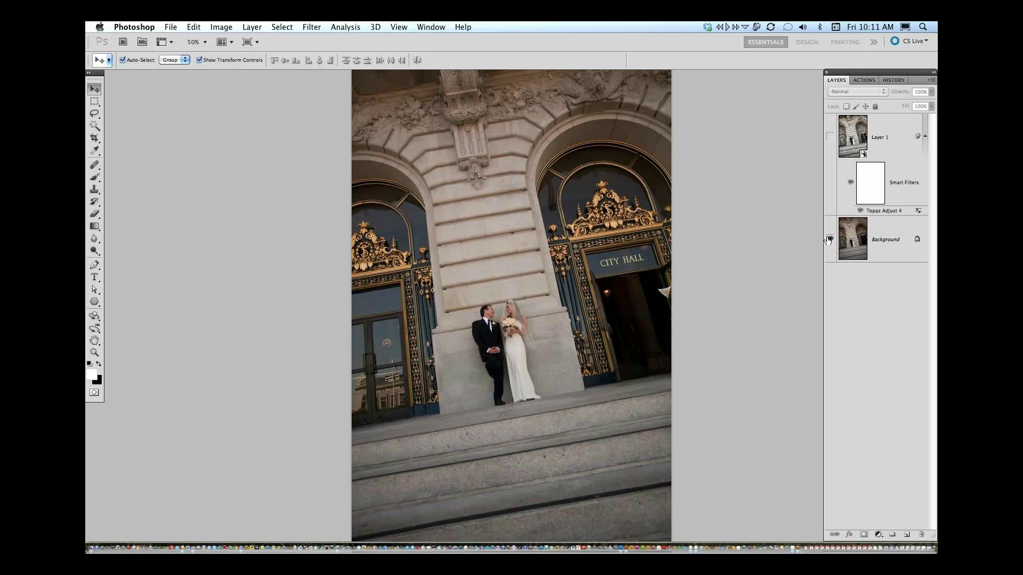
left_click(829, 240, "alt")
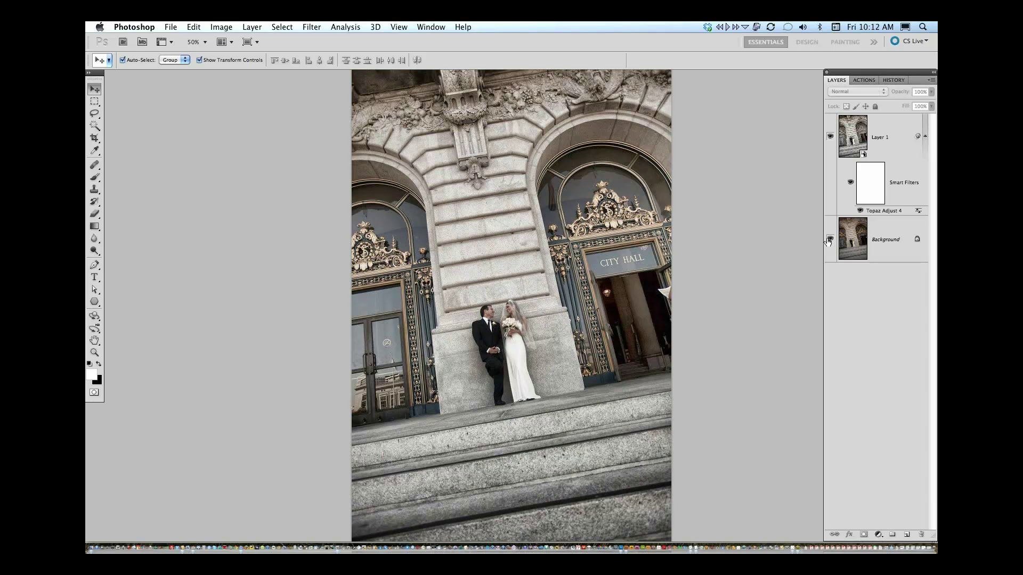
left_click(829, 240, "alt")
left_click(827, 241, "alt")
left_click(893, 153)
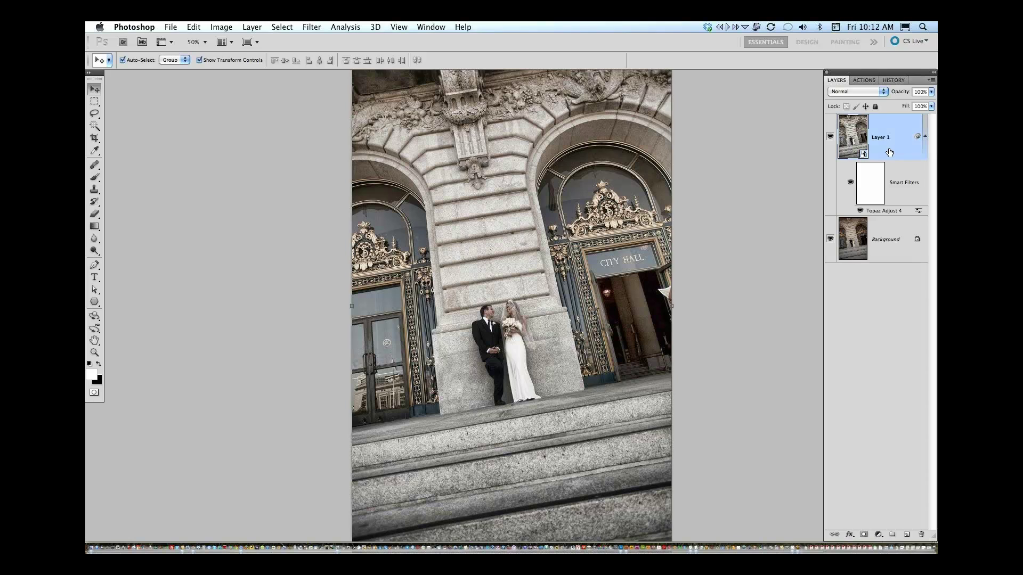
left_click(763, 258)
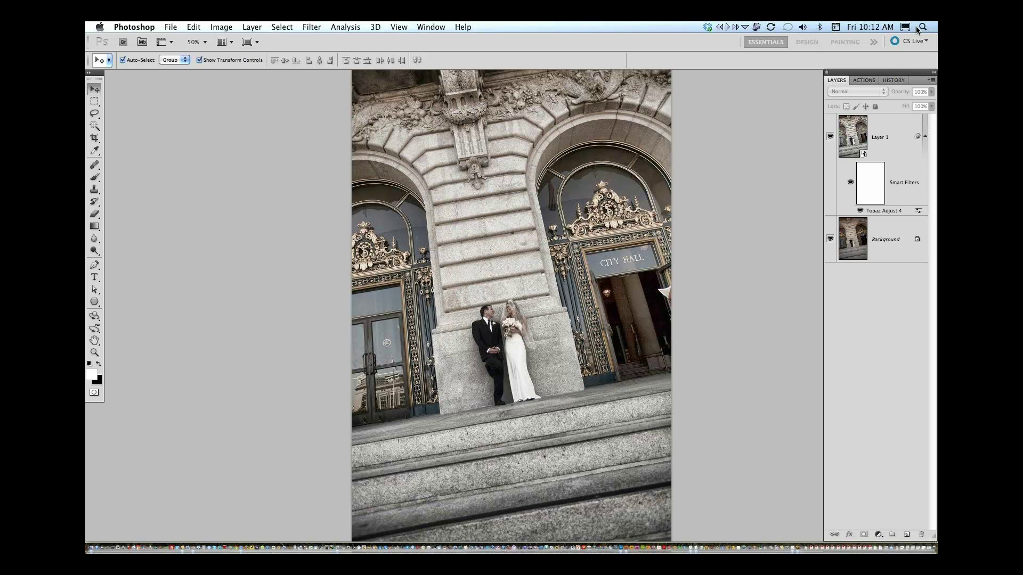
Stamp all visible layers into a new top layer and convert it for smart filters.
key("super+alt+shift+e")
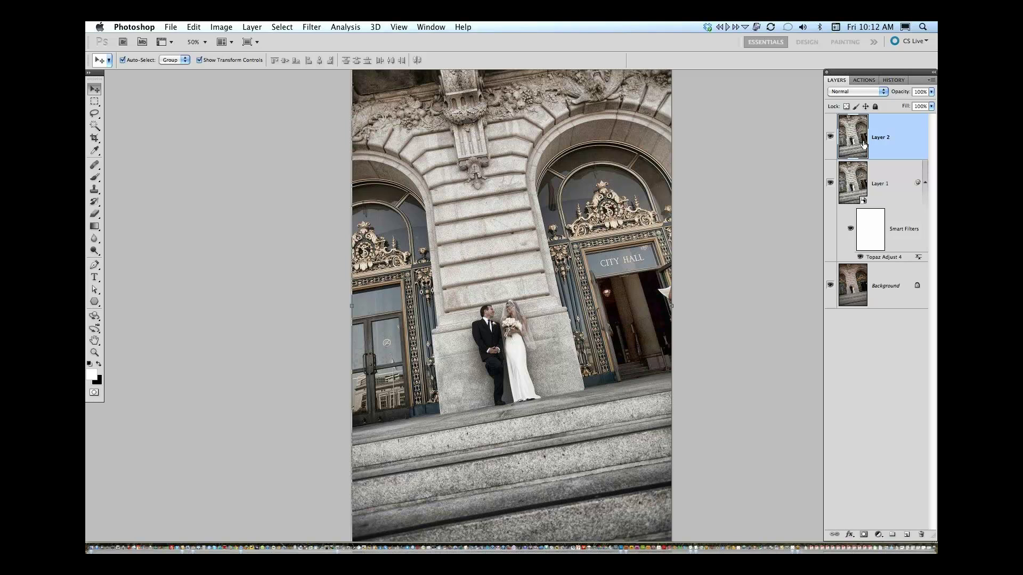
left_click(310, 27)
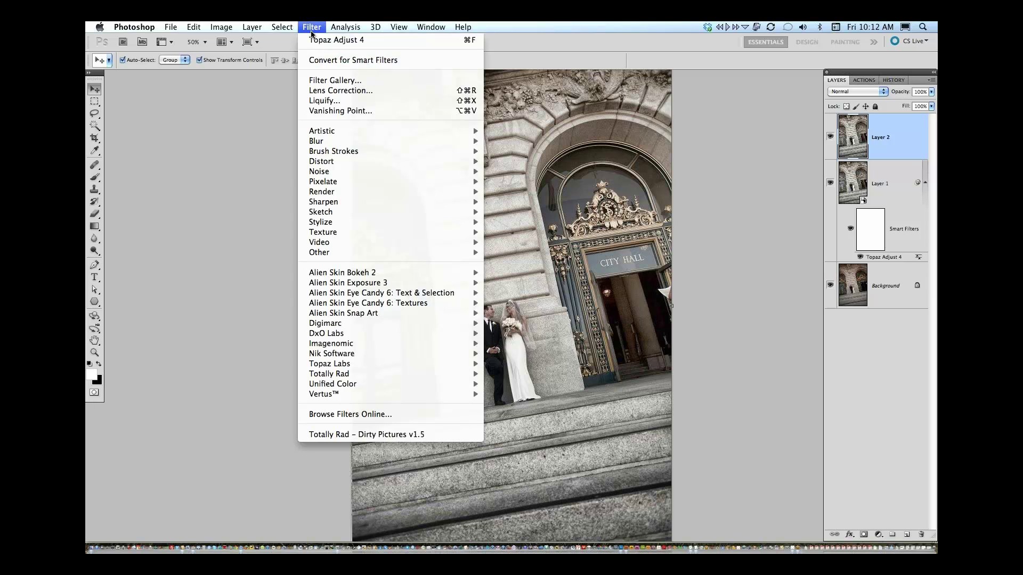
left_click(318, 60)
left_click(593, 225)
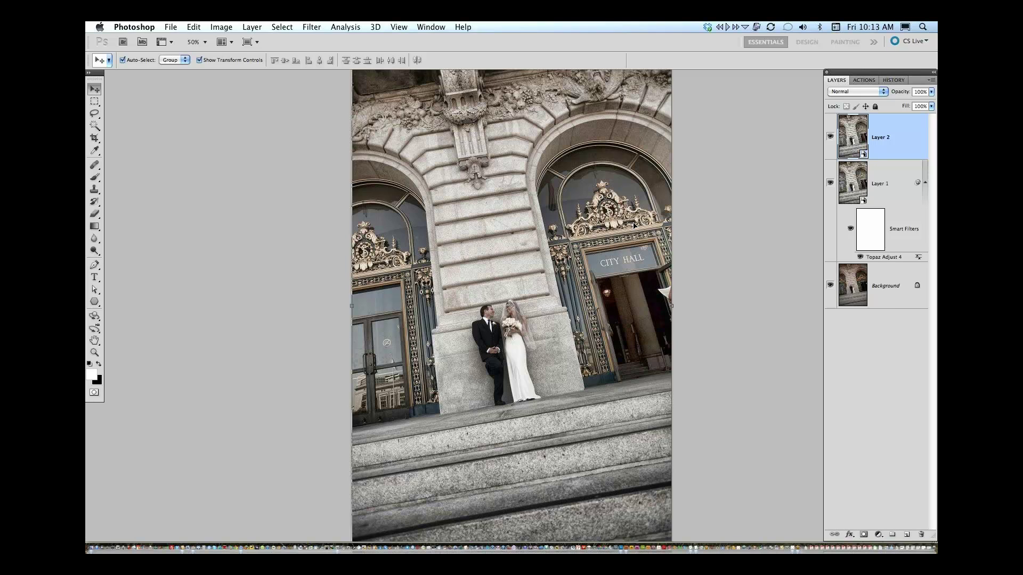
left_click(762, 212)
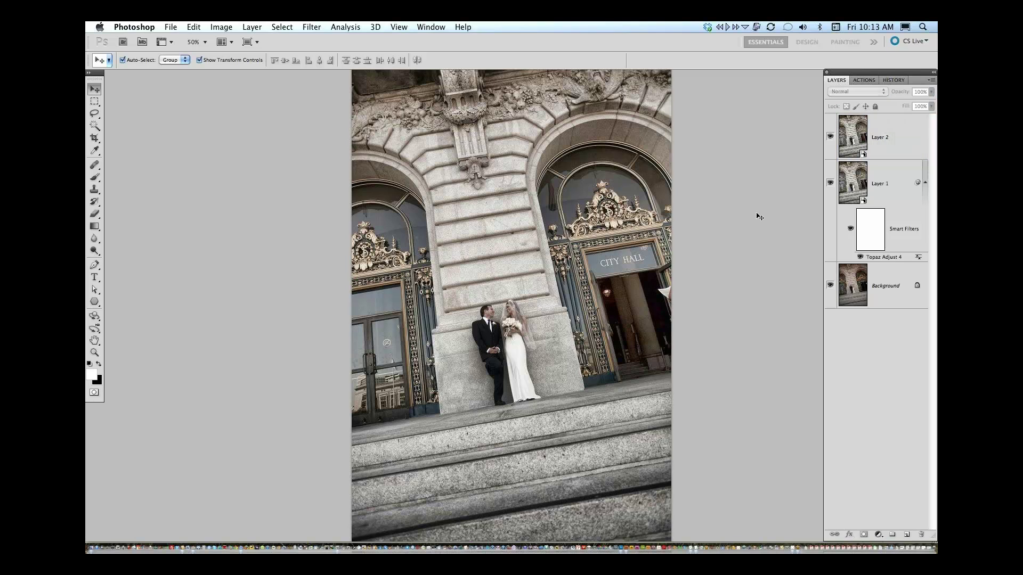
Start Topaz Lens Effects on Layer 2 and choose the Filter - Single Tone effect.
left_click(855, 140)
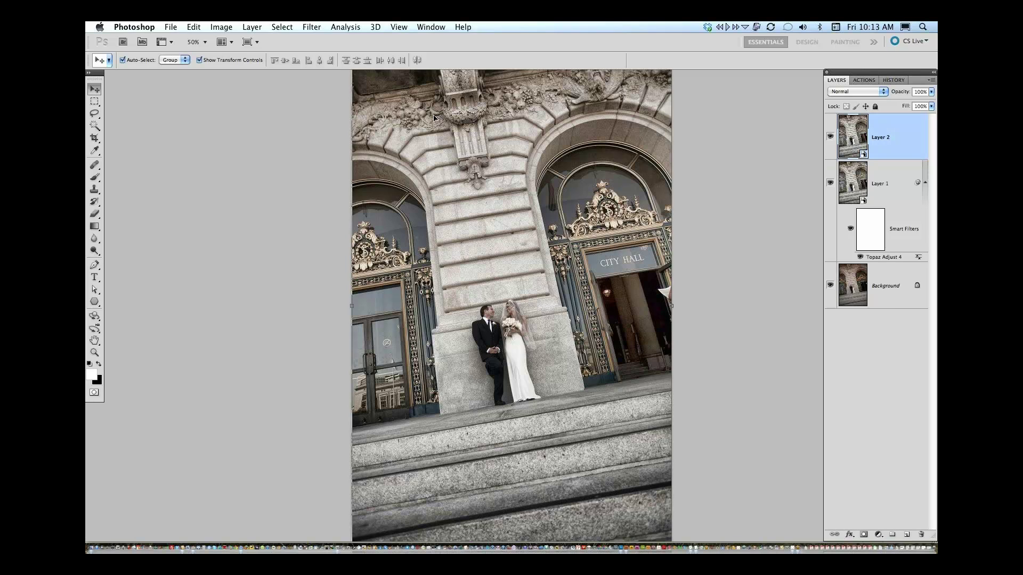
left_click(314, 28)
mouse_move(364, 365)
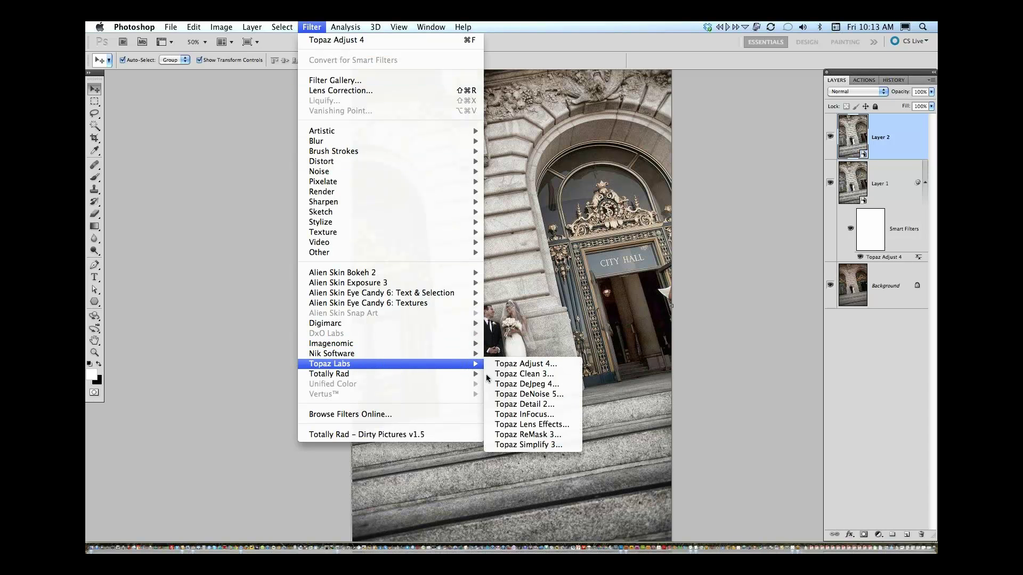
left_click(534, 426)
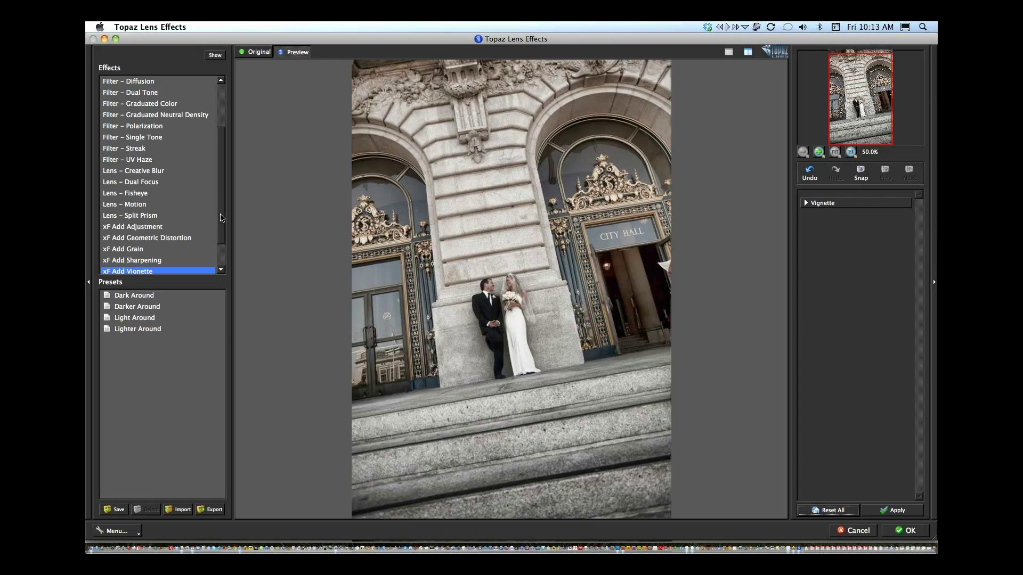
left_click_drag(220, 217, 220, 199)
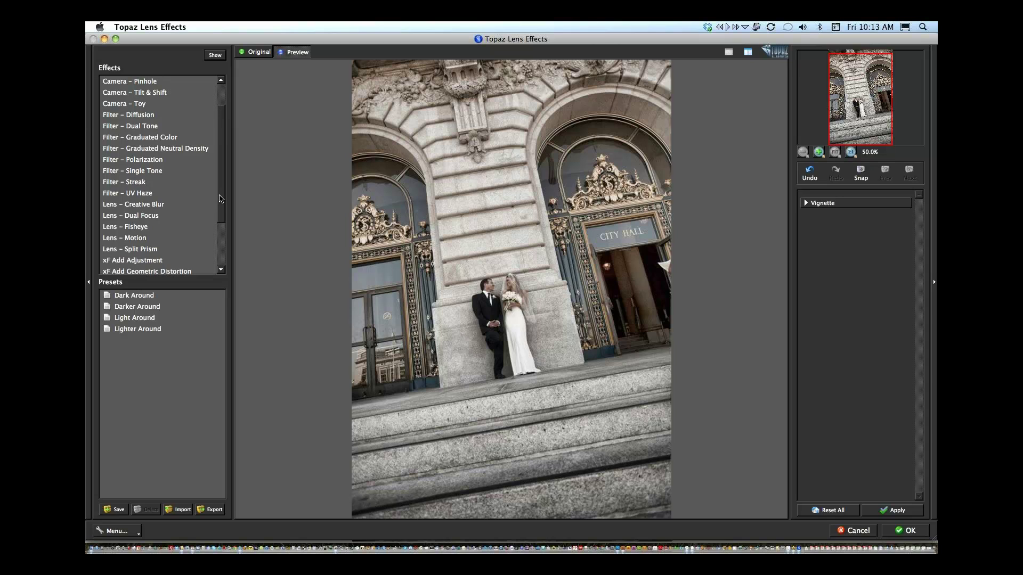
left_click(148, 172)
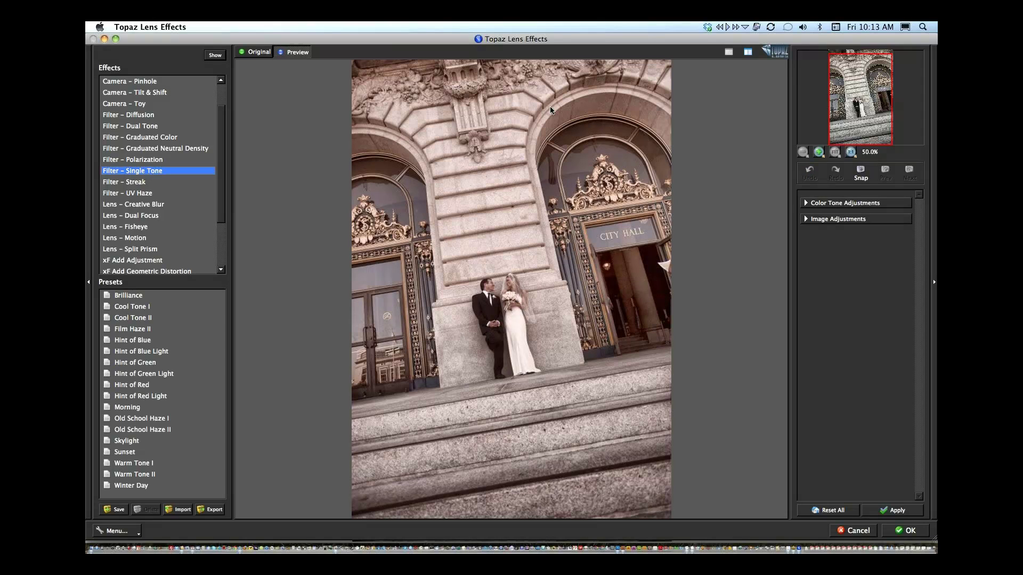
Set the Red Cast to 0.00 and the Yellow Cast to 0.05 in the Single Tone color adjustments.
left_click(806, 204)
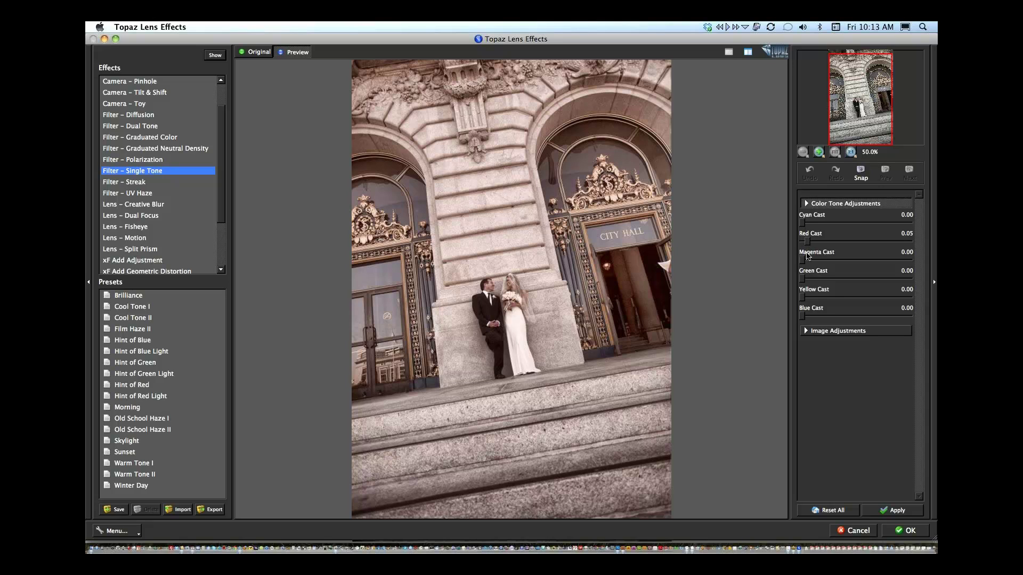
left_click_drag(807, 242, 789, 244)
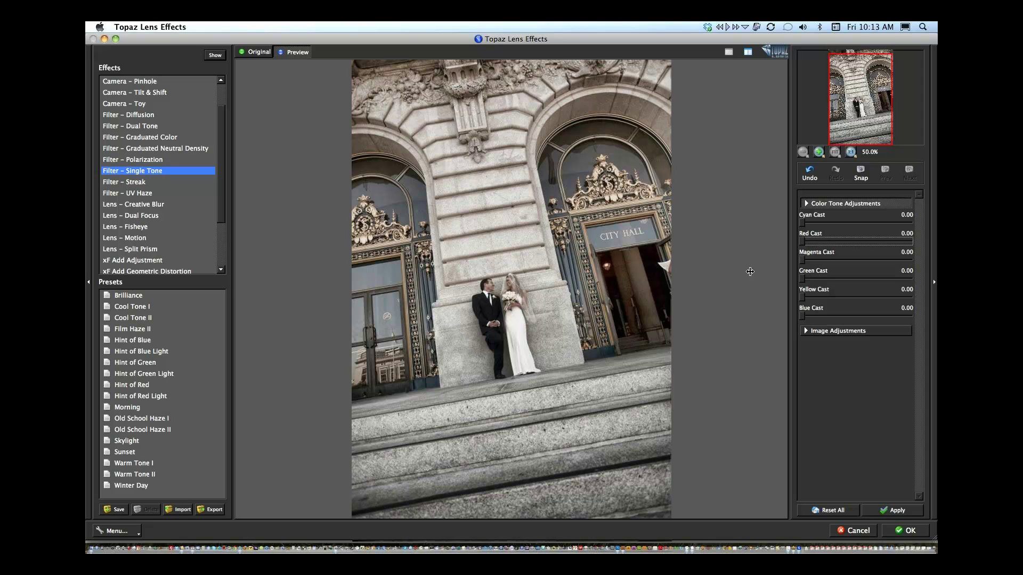
left_click(803, 296)
left_click_drag(802, 296, 807, 299)
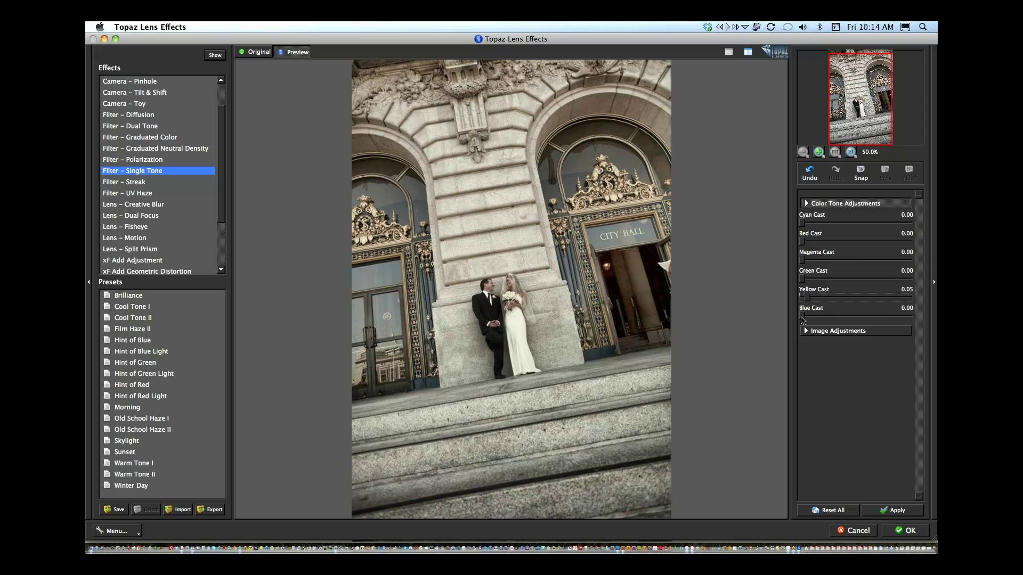
Set the Blue Cast to 0.05, raise the Yellow Cast to about 0.07, and apply the Lens Effects filter to Layer 2.
left_click_drag(805, 319, 807, 318)
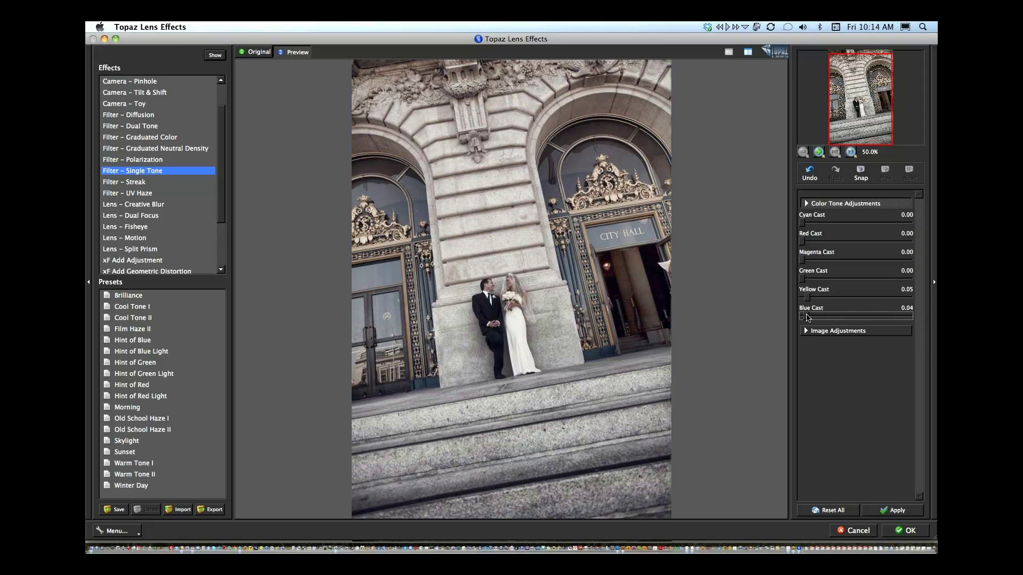
left_click_drag(808, 298, 807, 299)
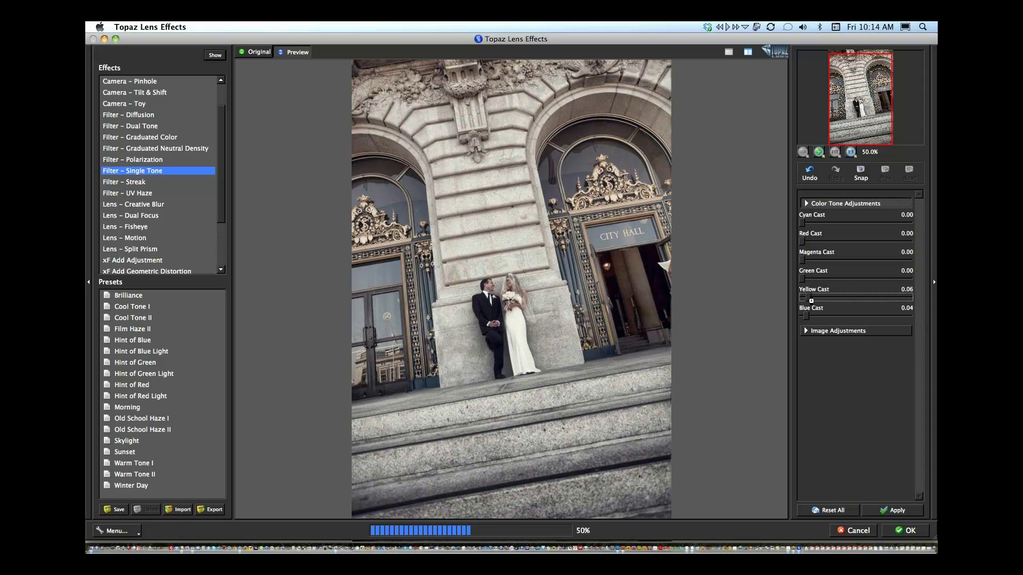
left_click(806, 316)
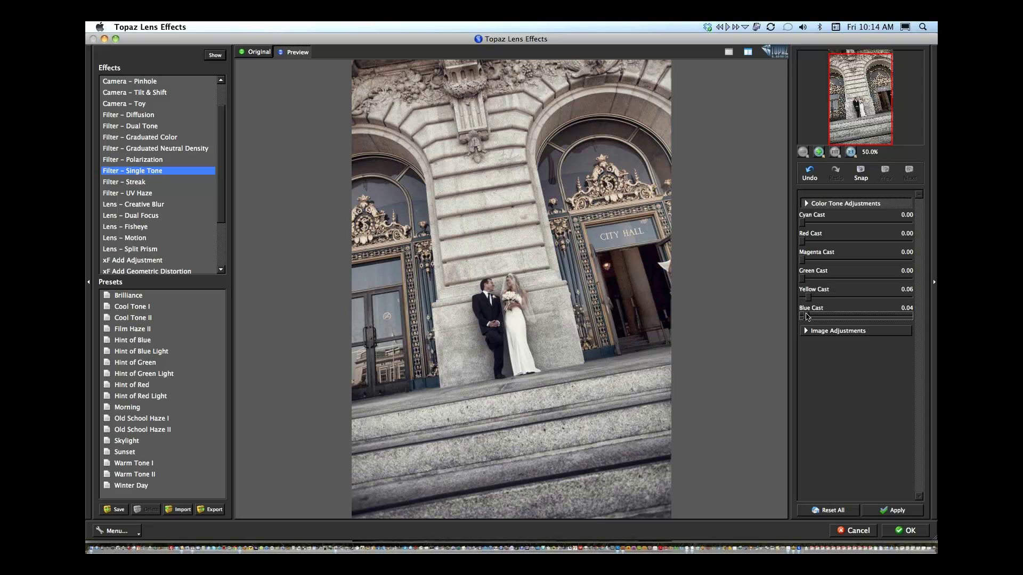
left_click_drag(807, 316, 808, 317)
left_click(808, 298)
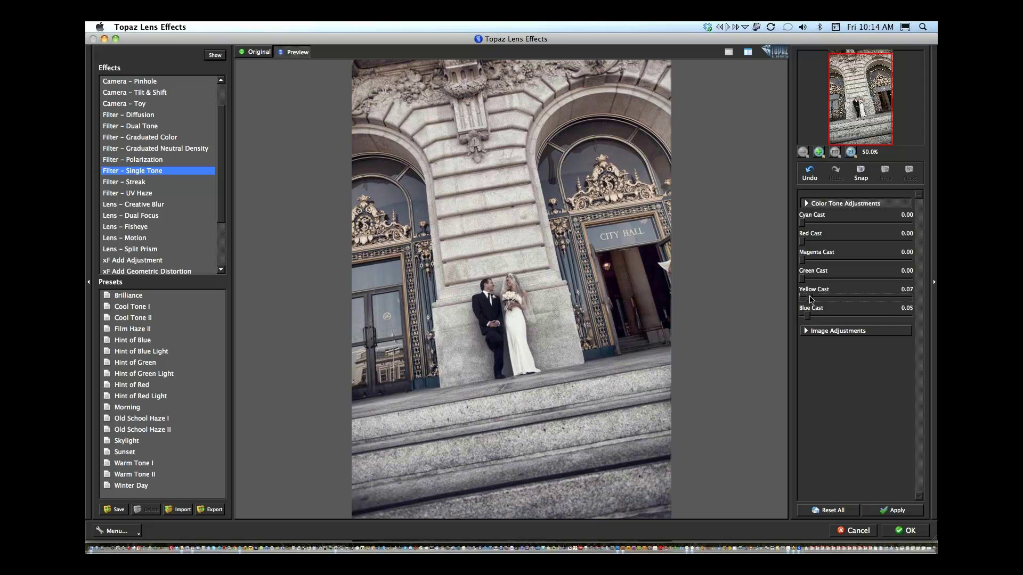
left_click_drag(810, 299, 812, 299)
left_click(908, 532)
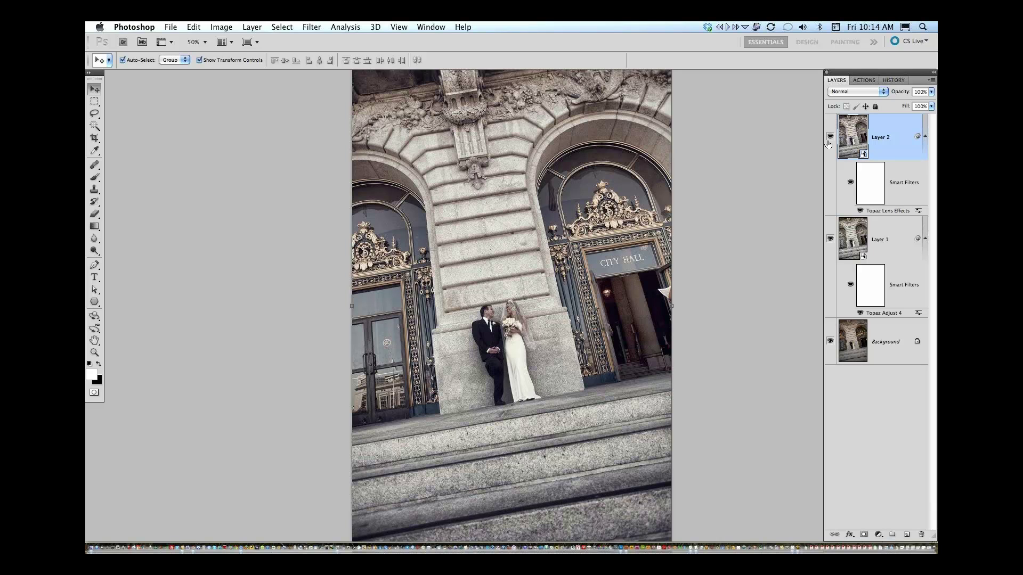
Compare the original photo with the Topaz Adjust and Lens Effects results by toggling the visibility of the Background, Layer 1 and Layer 2.
left_click(830, 343, "alt")
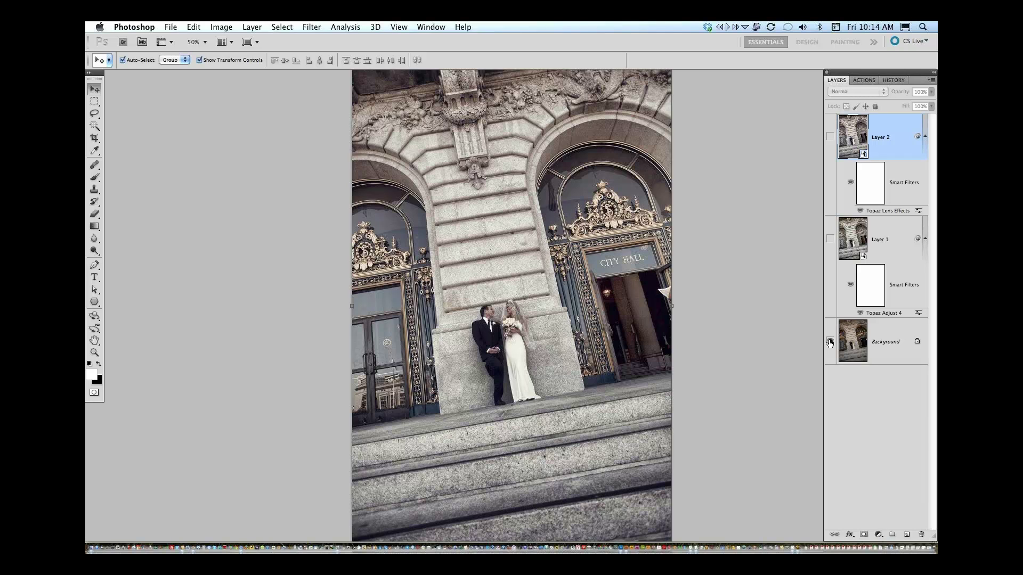
left_click(830, 238)
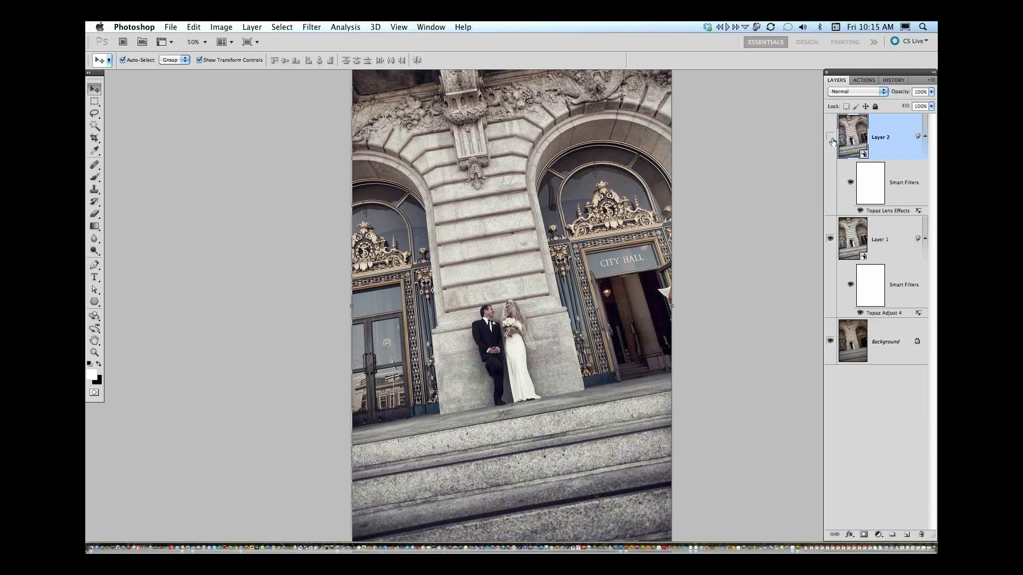
left_click(832, 140)
left_click(832, 140)
left_click(831, 139)
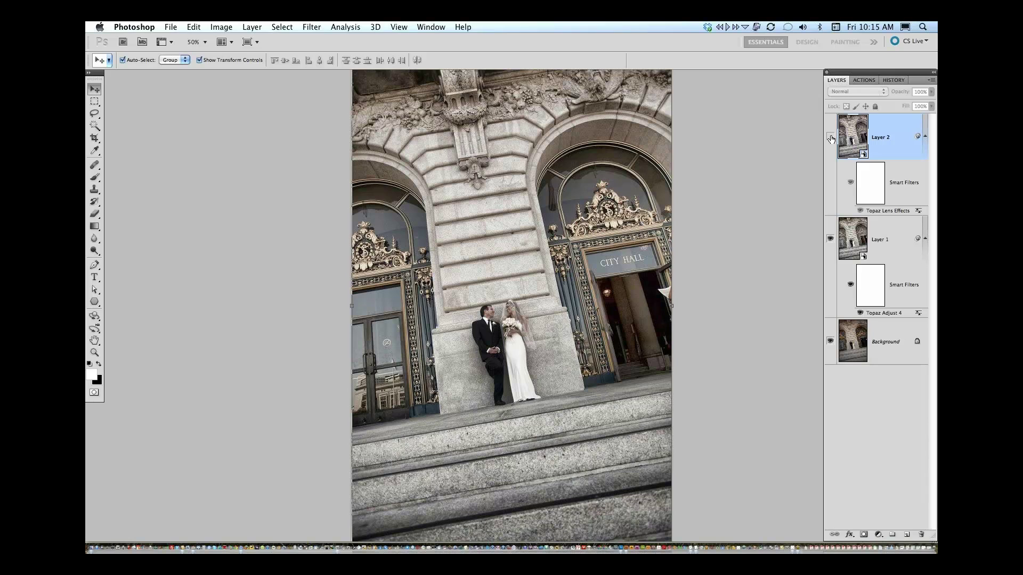
left_click(831, 139)
left_click(831, 139)
left_click(831, 138)
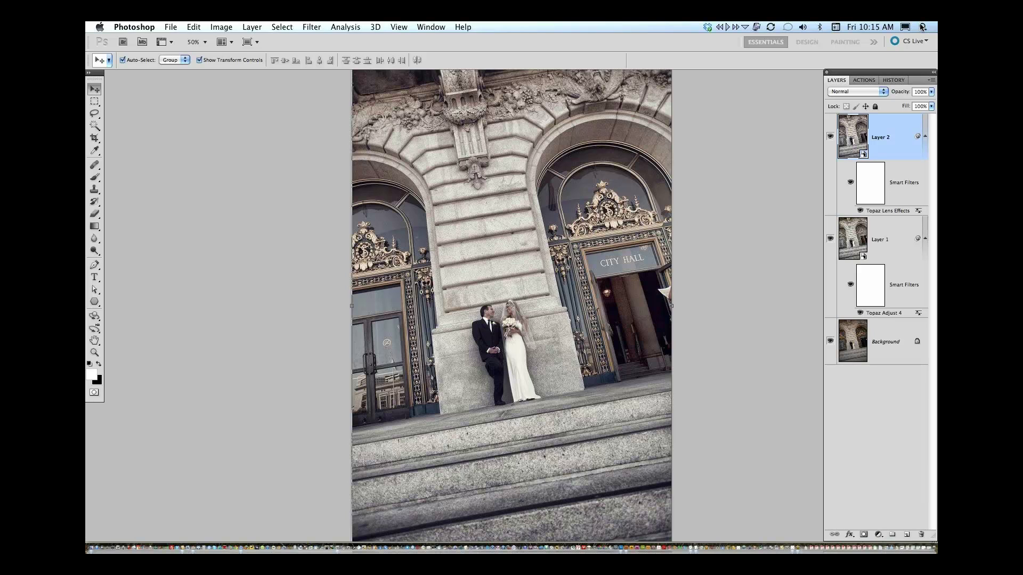
Stamp all visible layers into a new layer above Layer 2 and convert it for smart filters.
key("super+alt+shift+e")
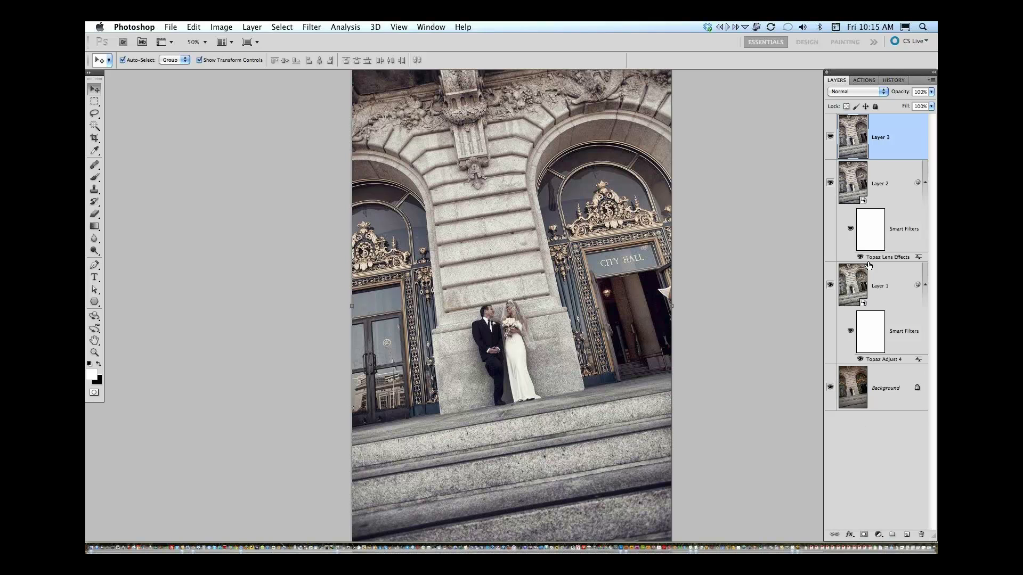
left_click(311, 28)
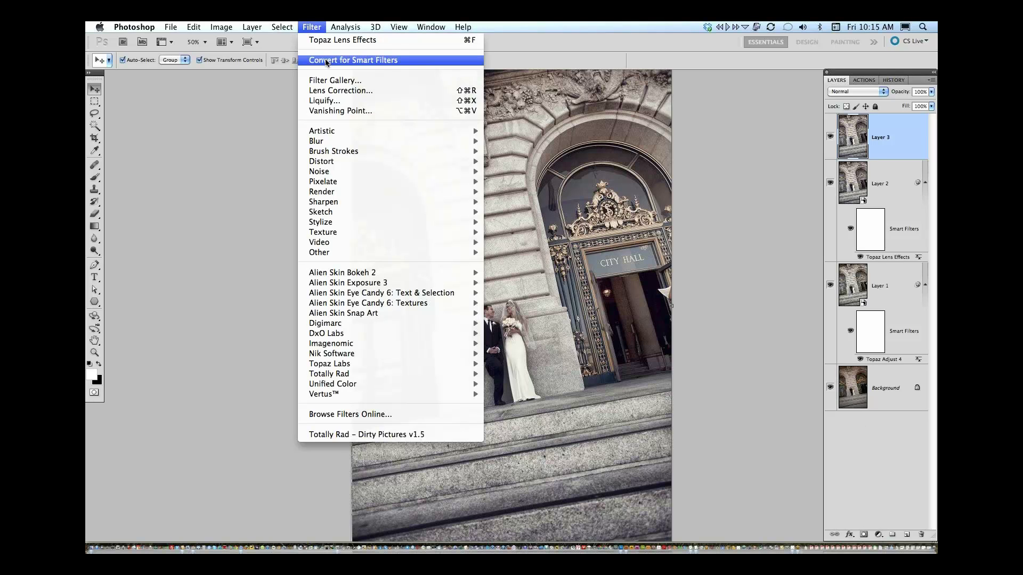
left_click(327, 61)
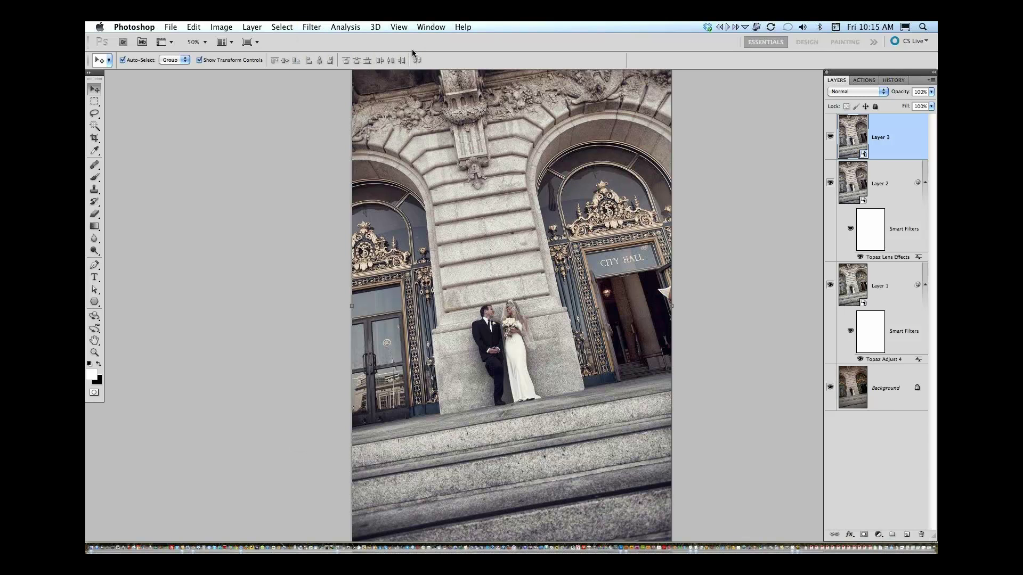
left_click(310, 28)
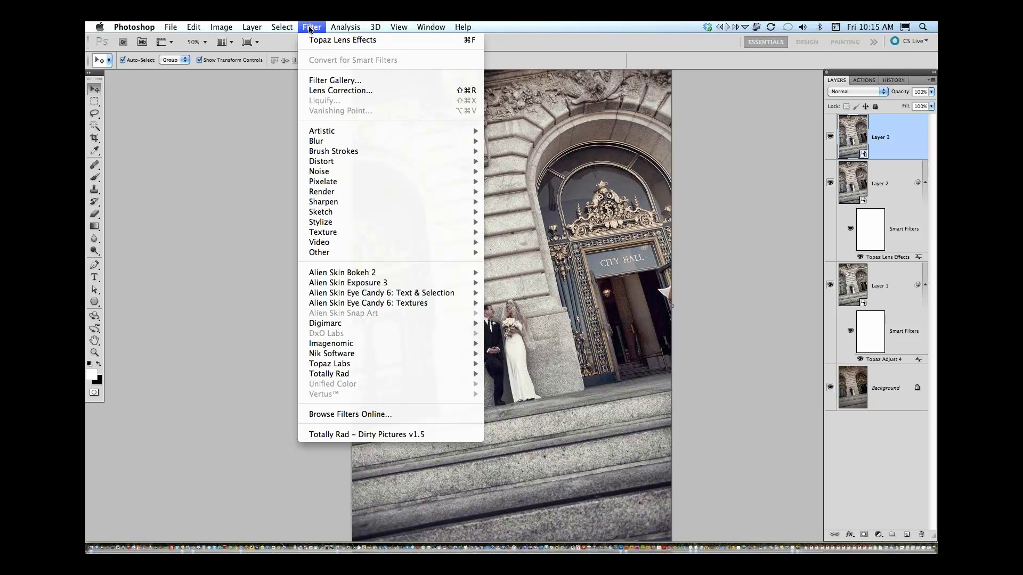
mouse_move(463, 364)
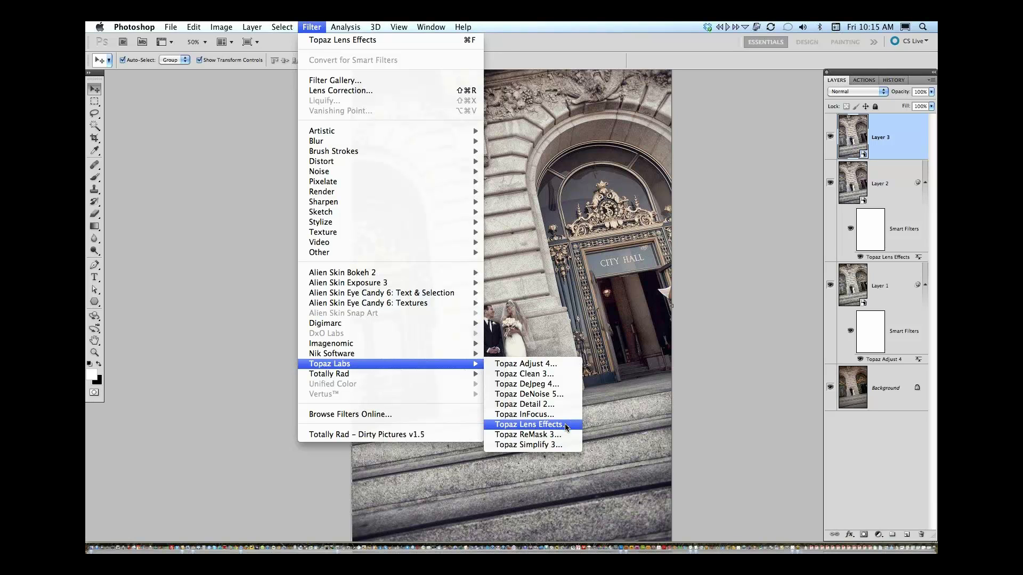
left_click(740, 407)
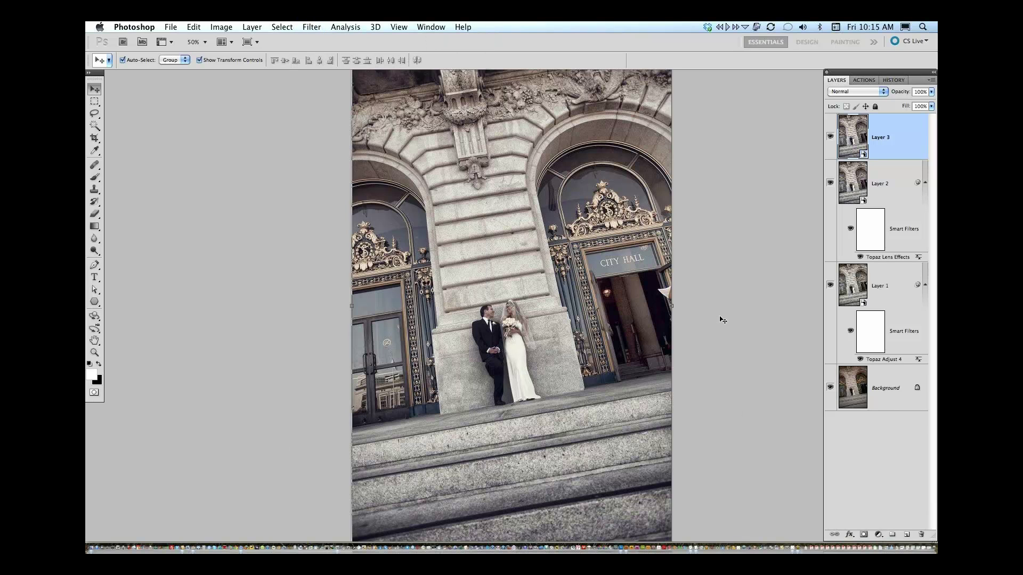
left_click(720, 319)
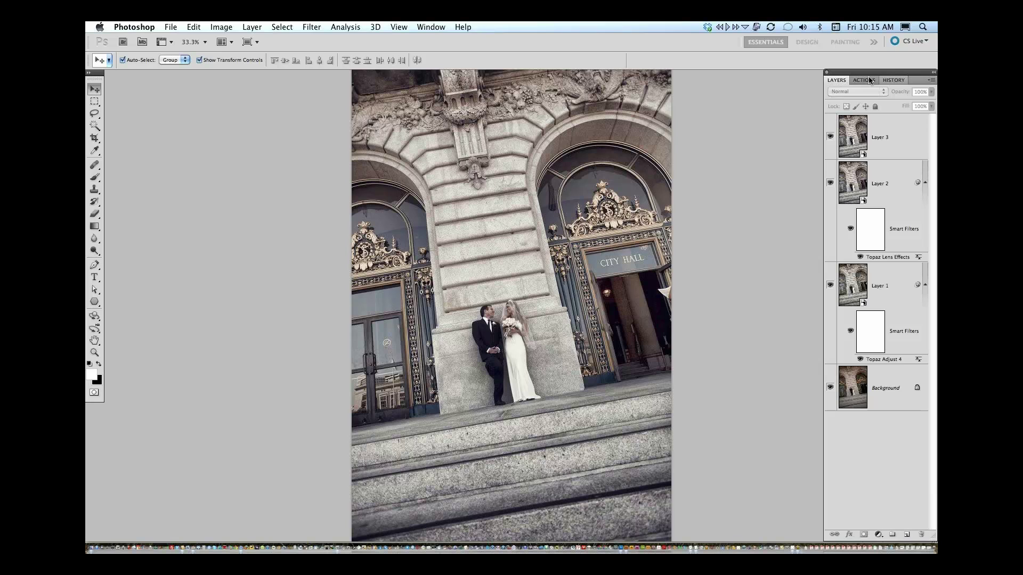
Crop the photo to 15 in wide by 30 in high at full image height, keeping the couple inside the narrower frame.
key("c")
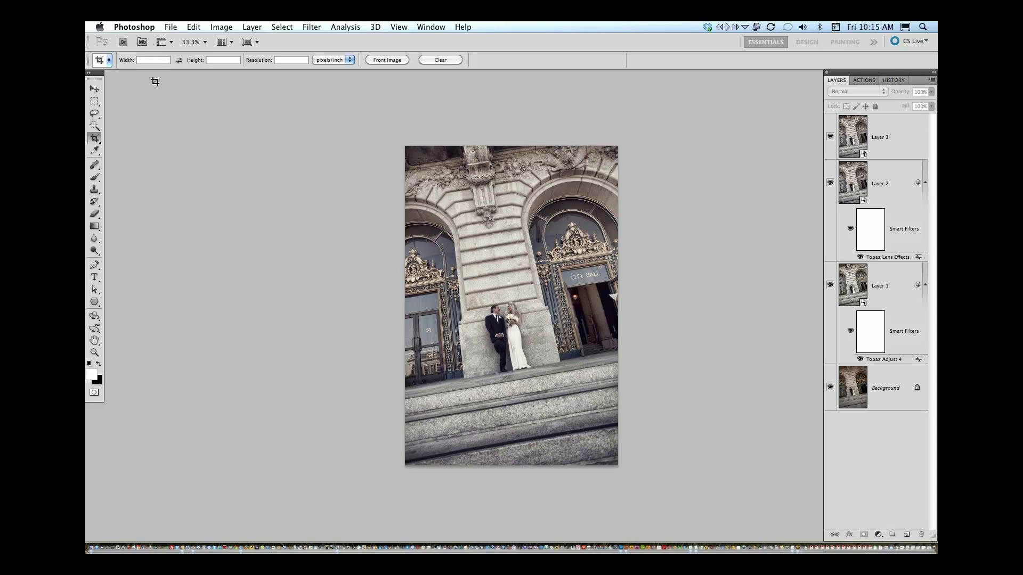
type("15")
type("30")
left_click_drag(406, 147, 609, 486)
left_click_drag(552, 252, 571, 260)
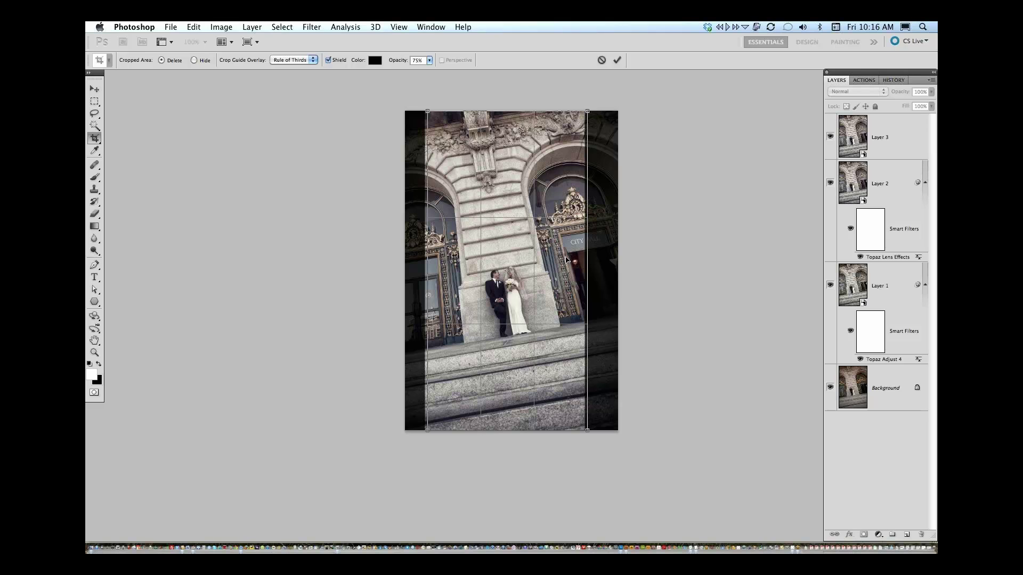
key("Left")
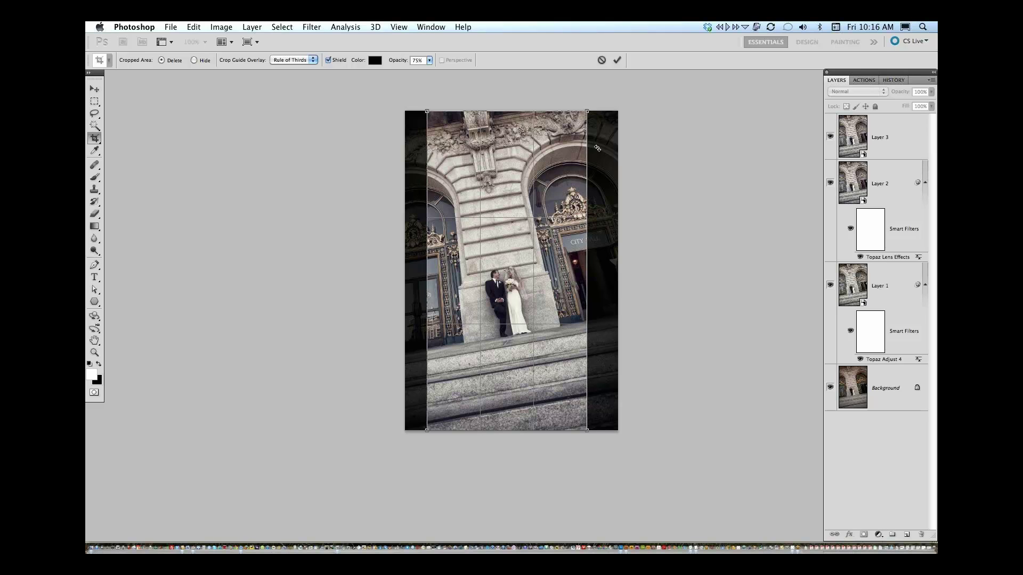
key("Left")
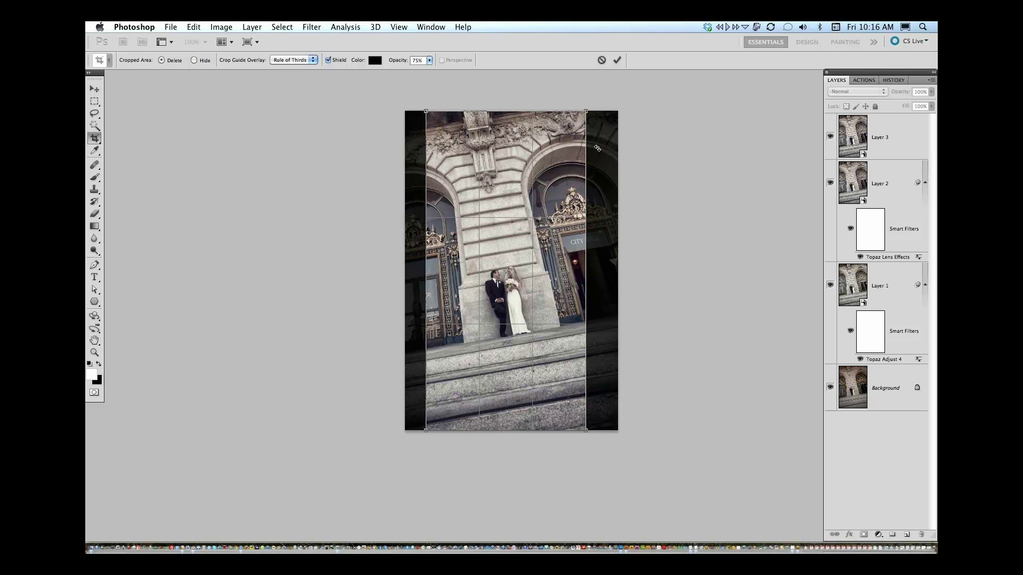
key("Return")
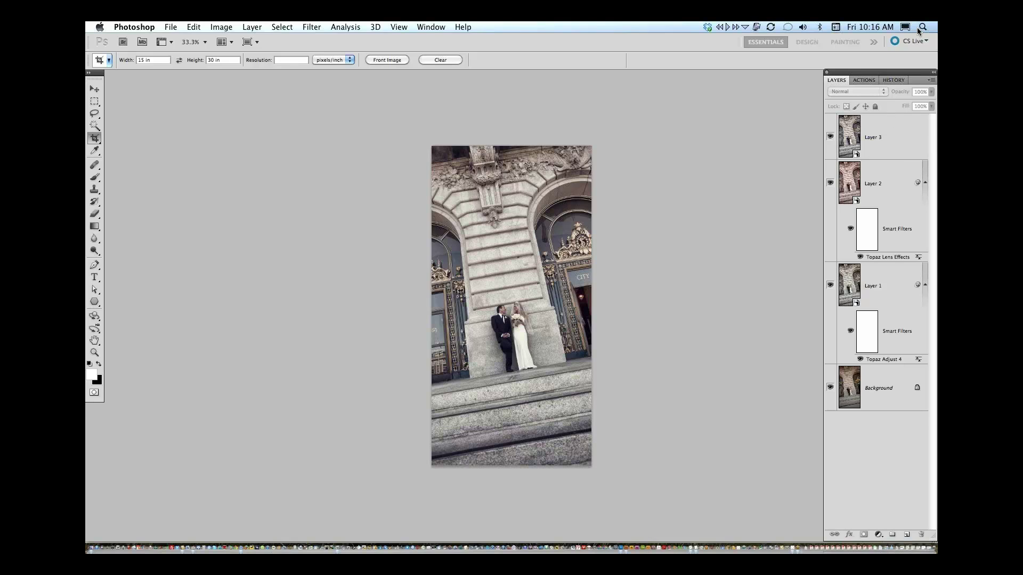
Add a new empty layer above Layer 3 and set its blend mode to Soft Light.
key("super+plus")
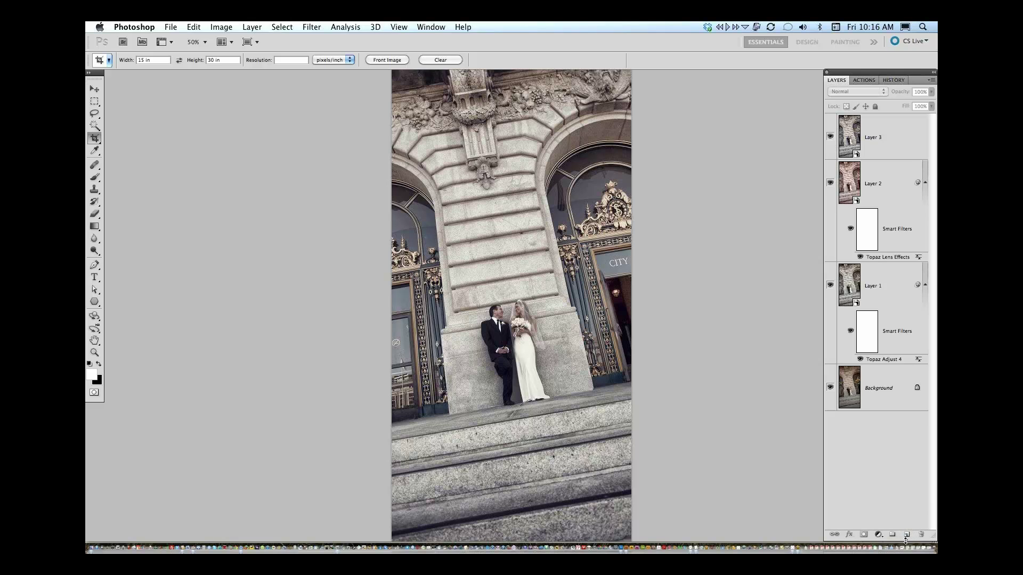
left_click(907, 136)
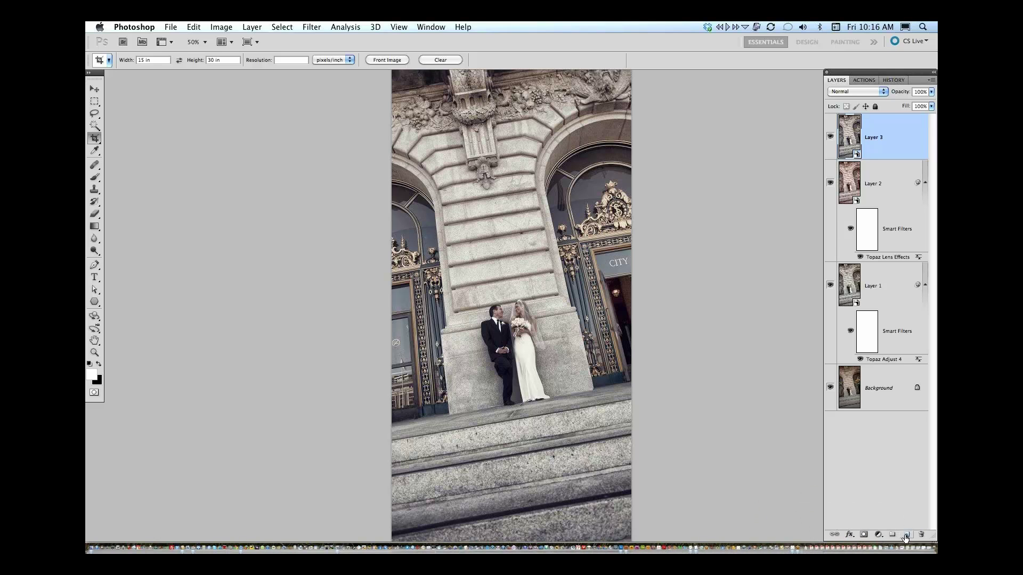
left_click(906, 535)
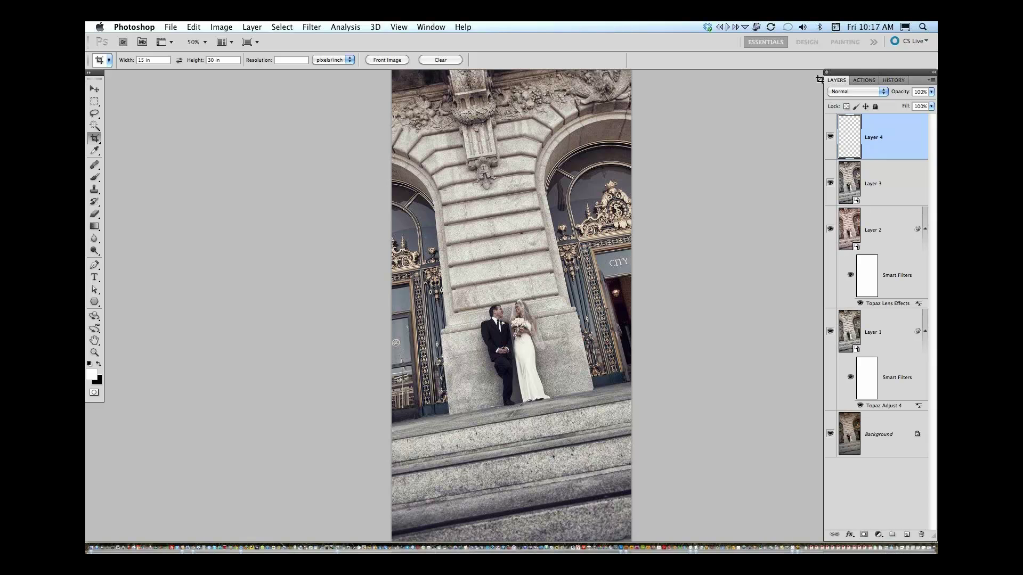
left_click(874, 93)
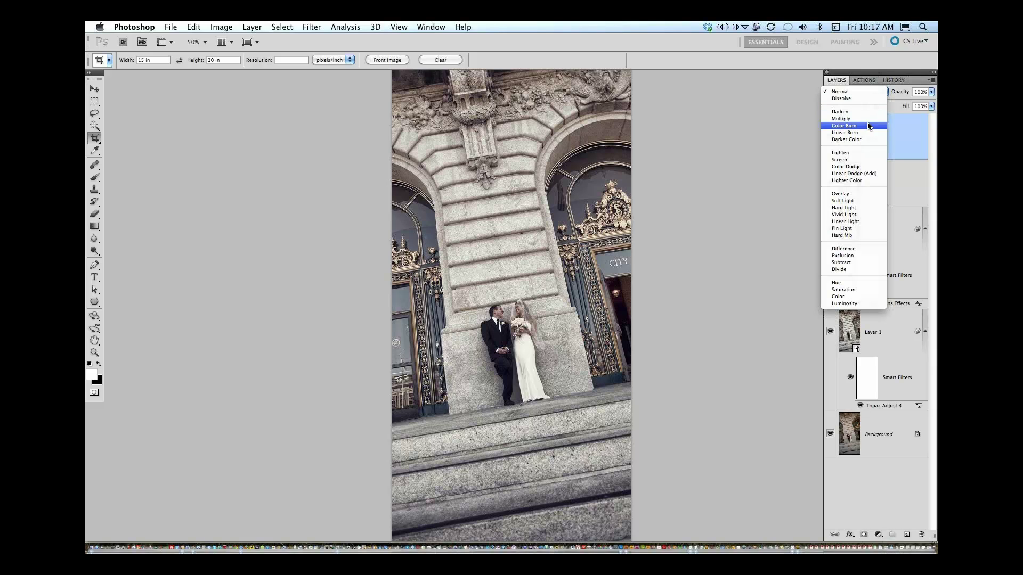
left_click(851, 202)
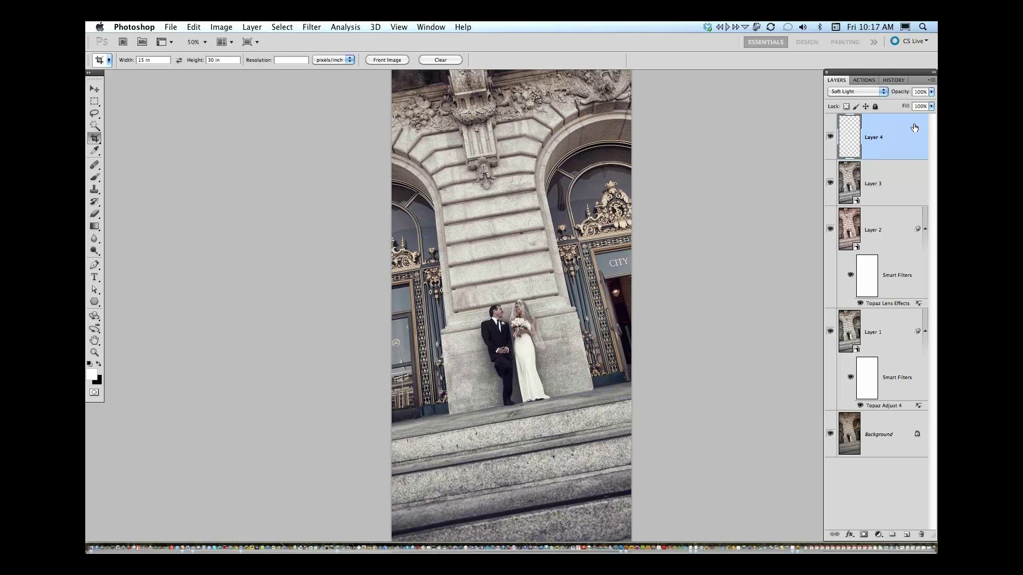
Lighten the couple on the Soft Light layer using a white brush of size 60 at 20% opacity.
left_click(95, 178)
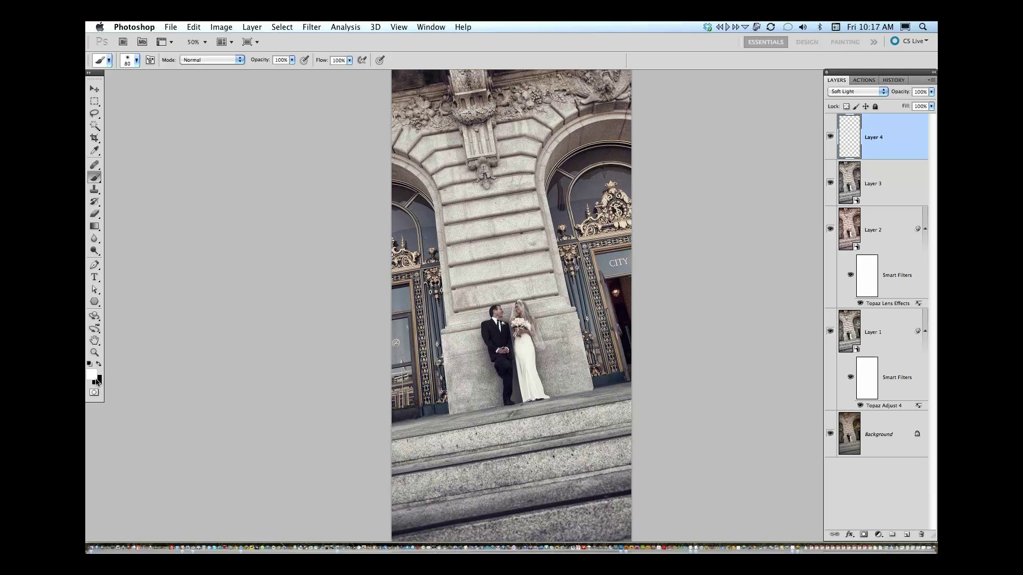
key("x")
key("x")
key("x")
key("x")
key("x")
key("x")
key("bracketleft")
key("bracketleft")
left_click(499, 311)
left_click(514, 320)
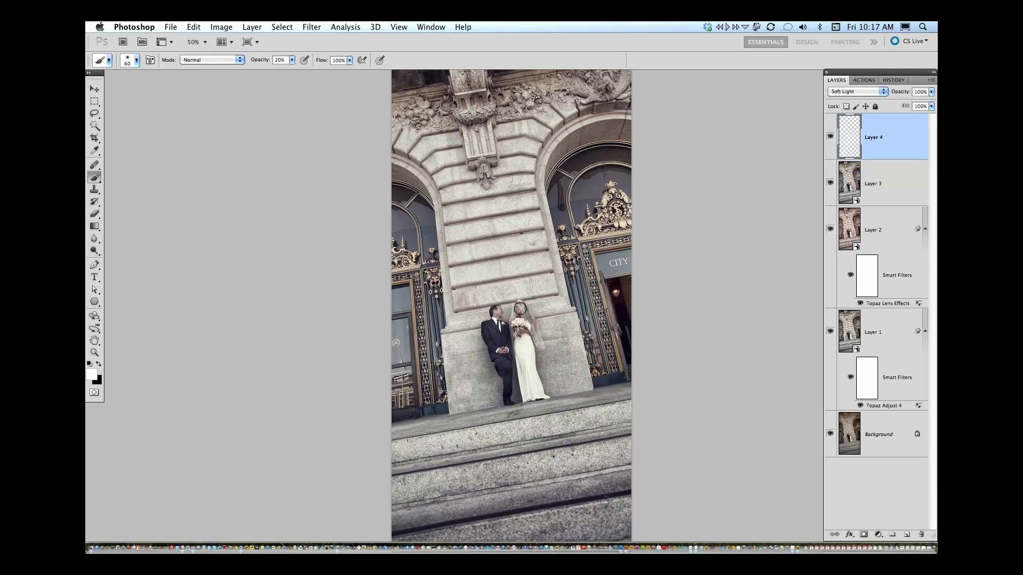
Compare the couple with and without the brush lightening by toggling the visibility of Layer 4.
left_click(831, 139)
left_click(832, 139)
left_click(832, 139)
left_click(831, 139)
left_click(830, 138)
left_click(830, 139)
Stamp all visible layers into a new layer above Layer 4 and convert it for smart filters.
key("super+alt+shift+e")
left_click(312, 26)
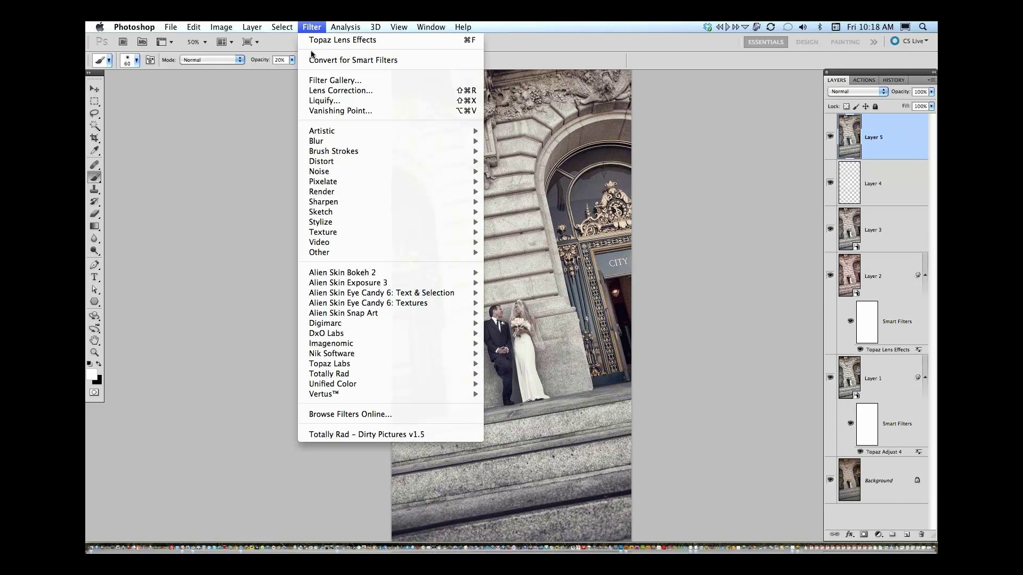
left_click(308, 60)
left_click(586, 222)
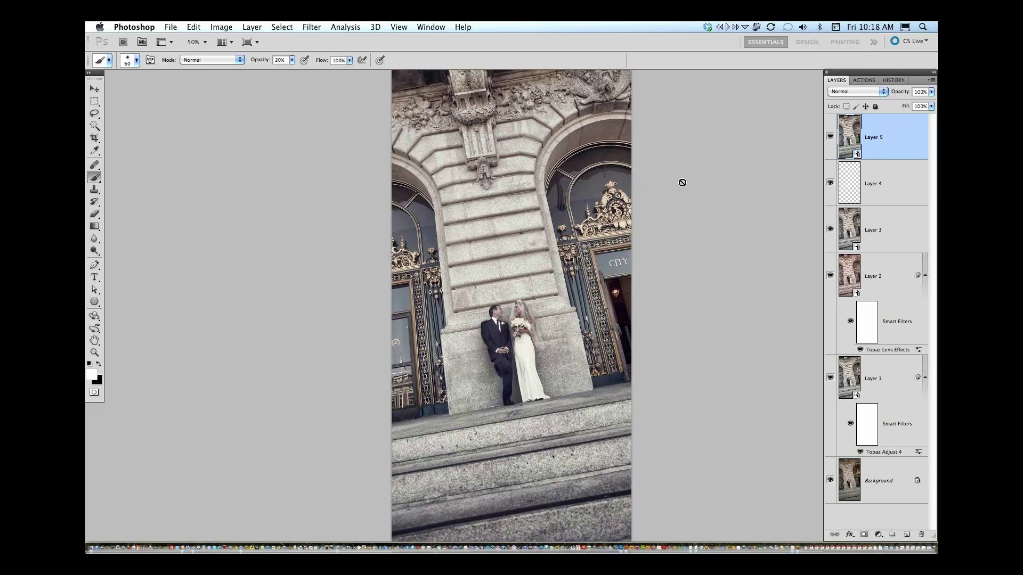
Start Topaz Lens Effects on Layer 5, reset all its settings and choose the xF Add Vignette effect.
left_click(312, 27)
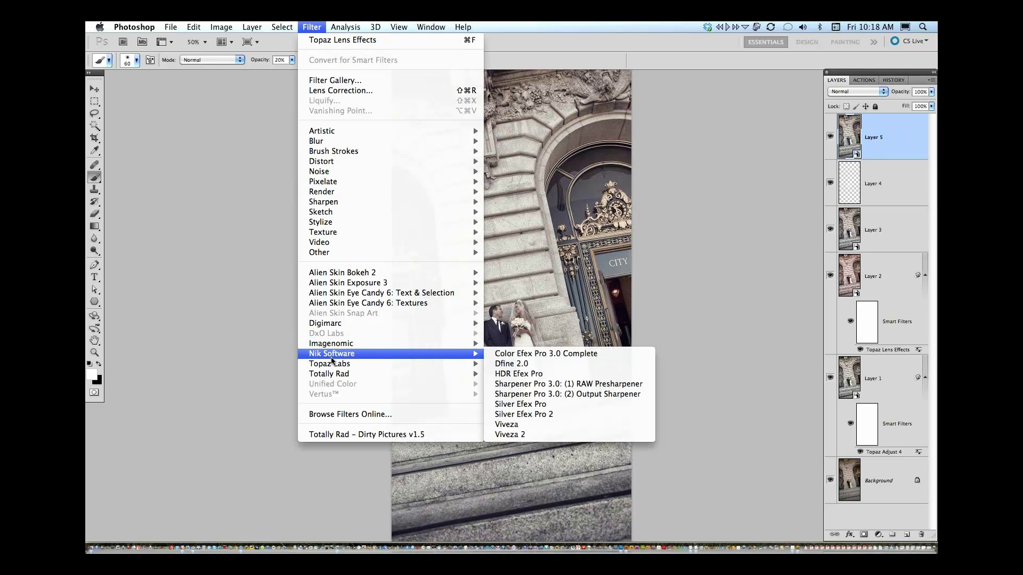
mouse_move(376, 364)
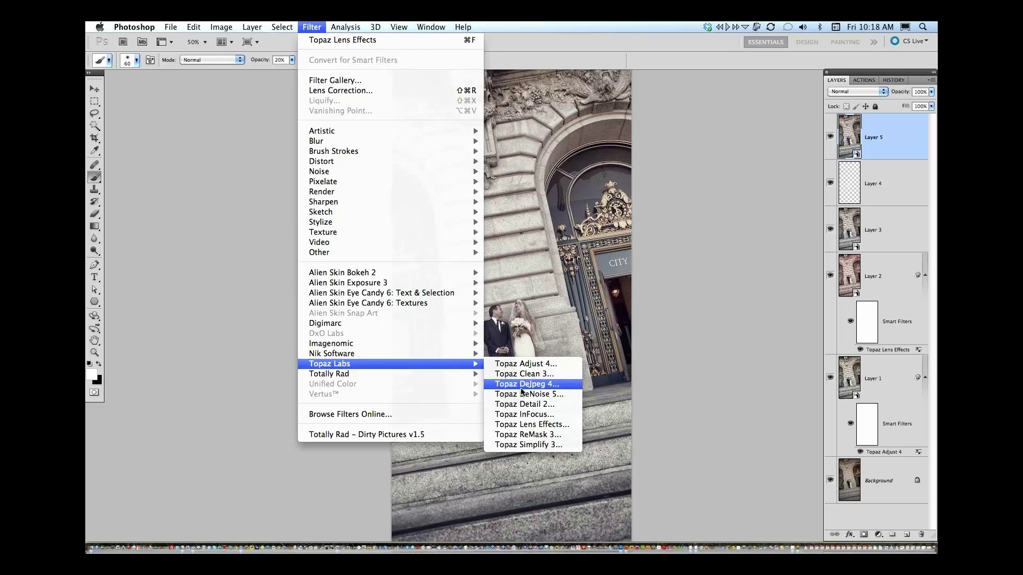
left_click(545, 425)
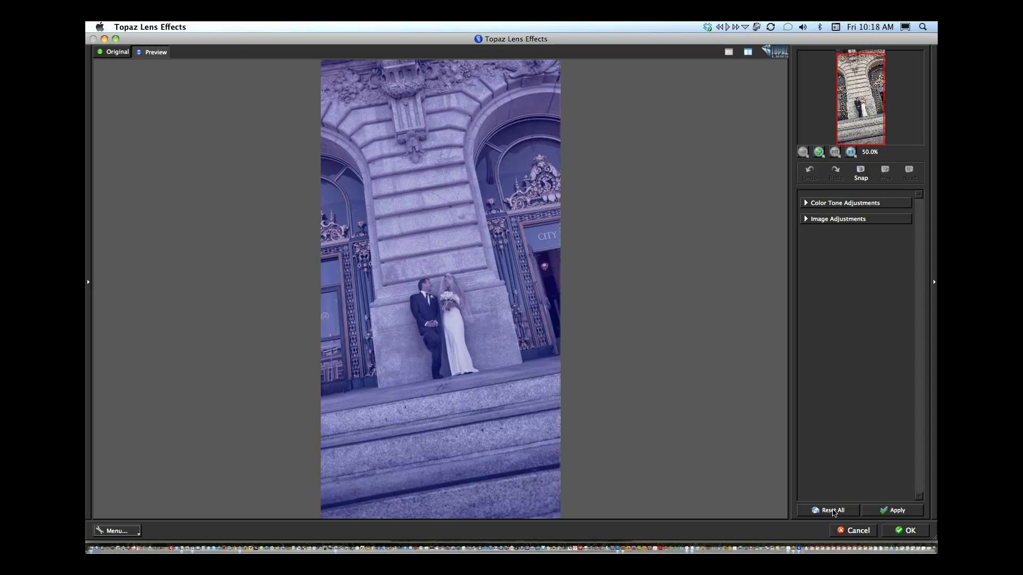
left_click(832, 511)
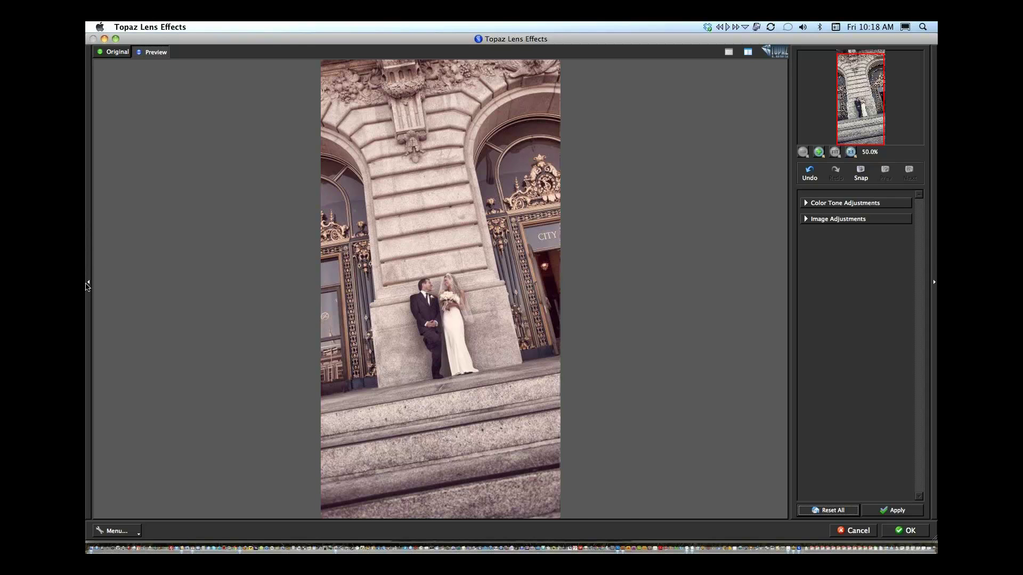
left_click(88, 284)
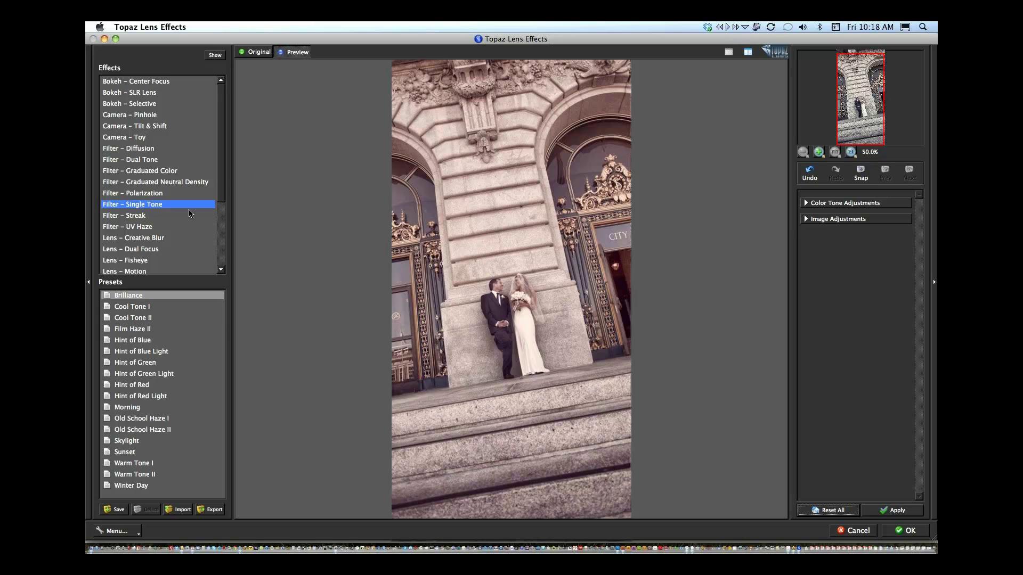
left_click_drag(222, 184, 192, 250)
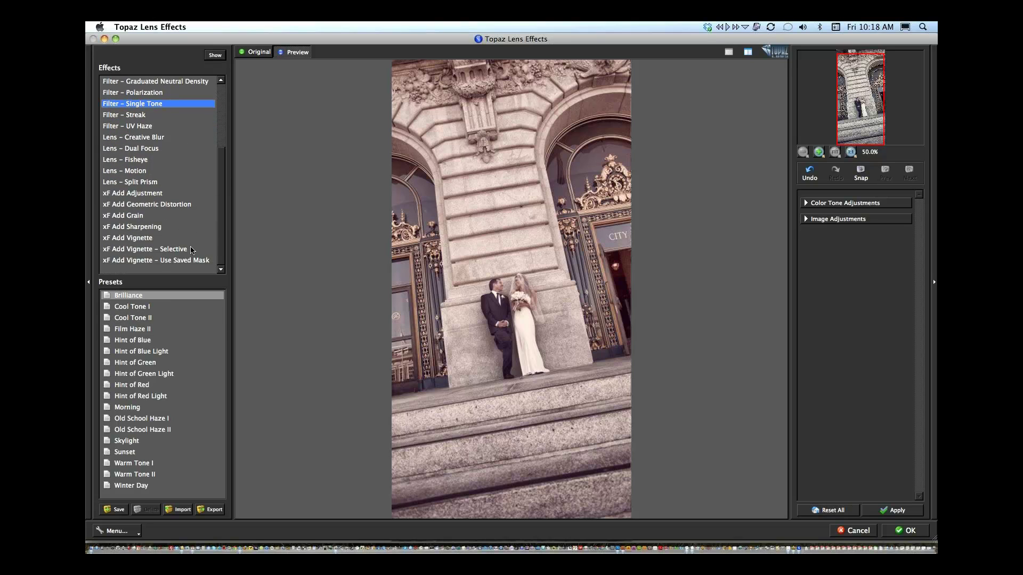
left_click(142, 238)
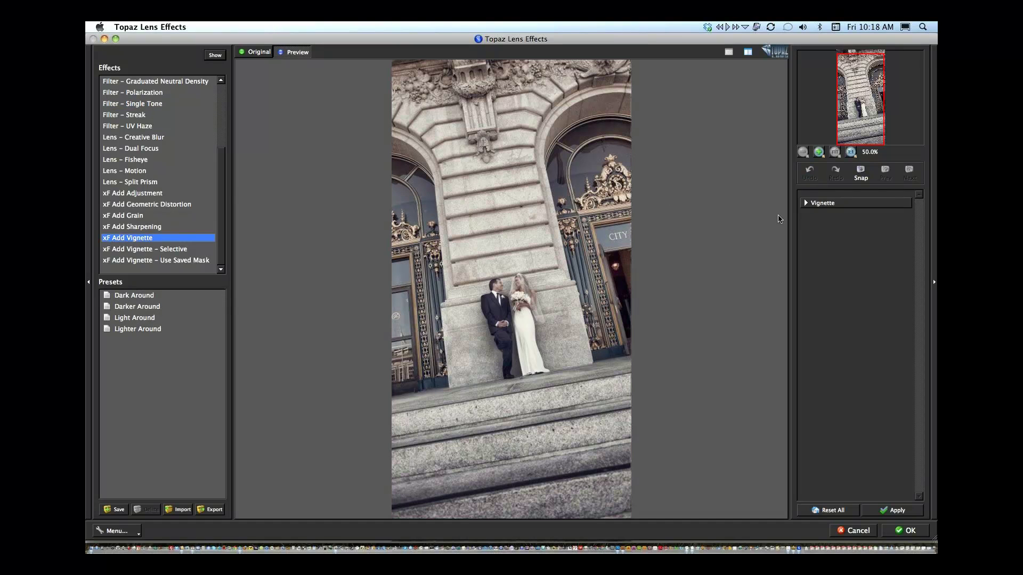
Set the Vignette Strength to -0.26, the Size to 0.51 and the Transition to 0.39.
left_click(805, 204)
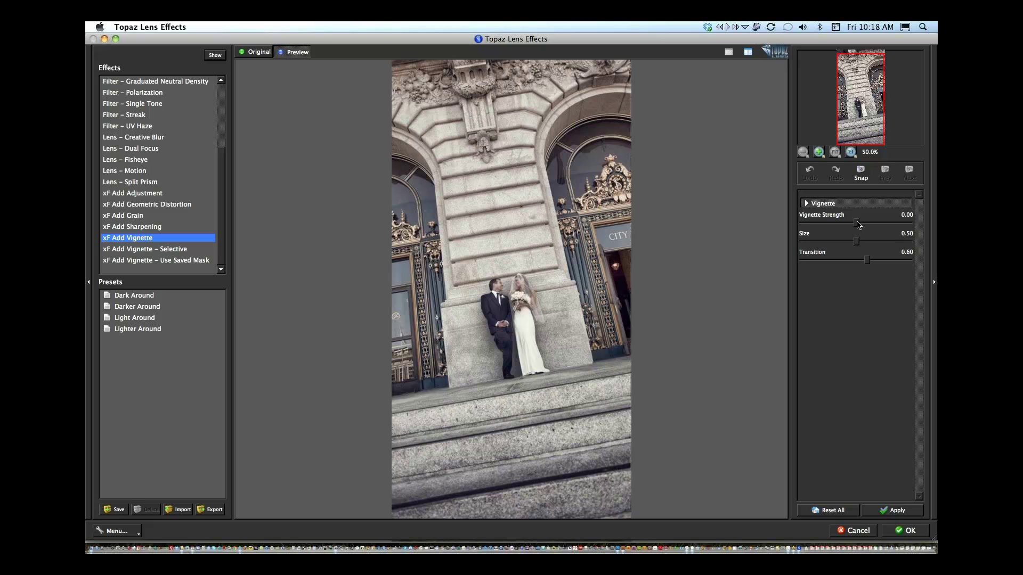
left_click_drag(856, 223, 842, 226)
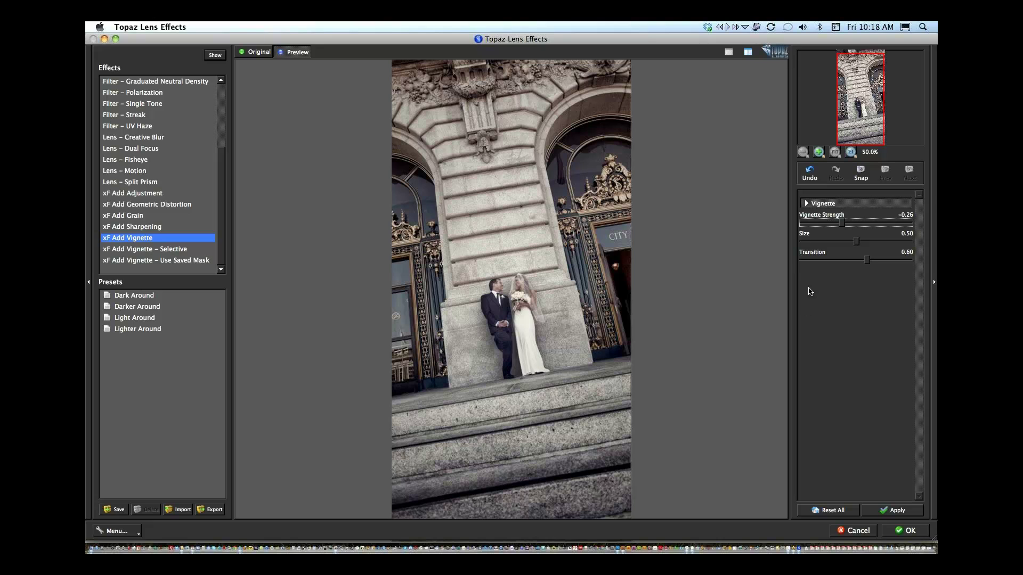
left_click_drag(857, 242, 845, 262)
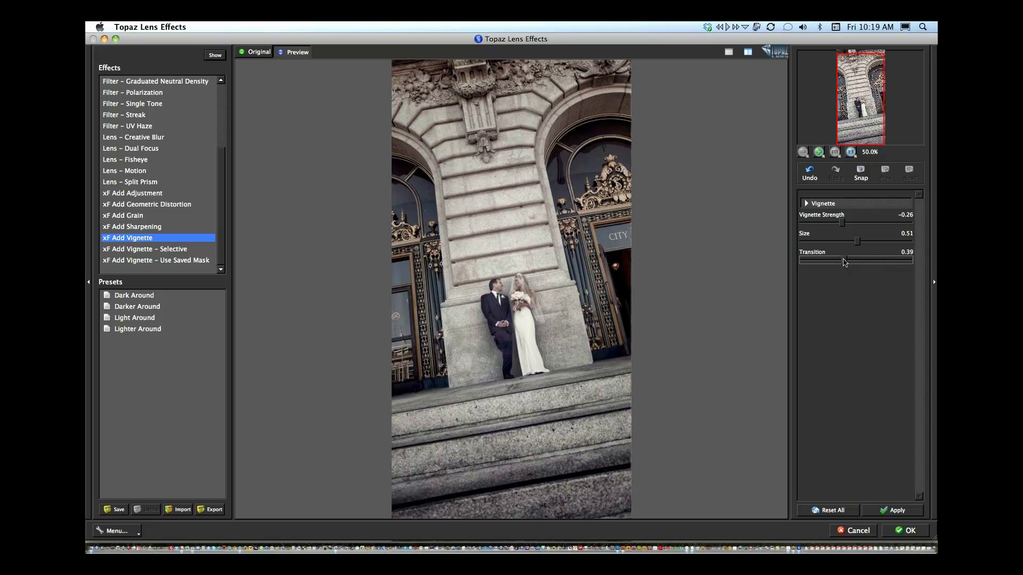
Refine the vignette to a Strength of -0.31, Size of 0.60 and Transition of 0.42, and apply it to Layer 5.
left_click_drag(844, 262, 848, 262)
left_click_drag(858, 244, 836, 225)
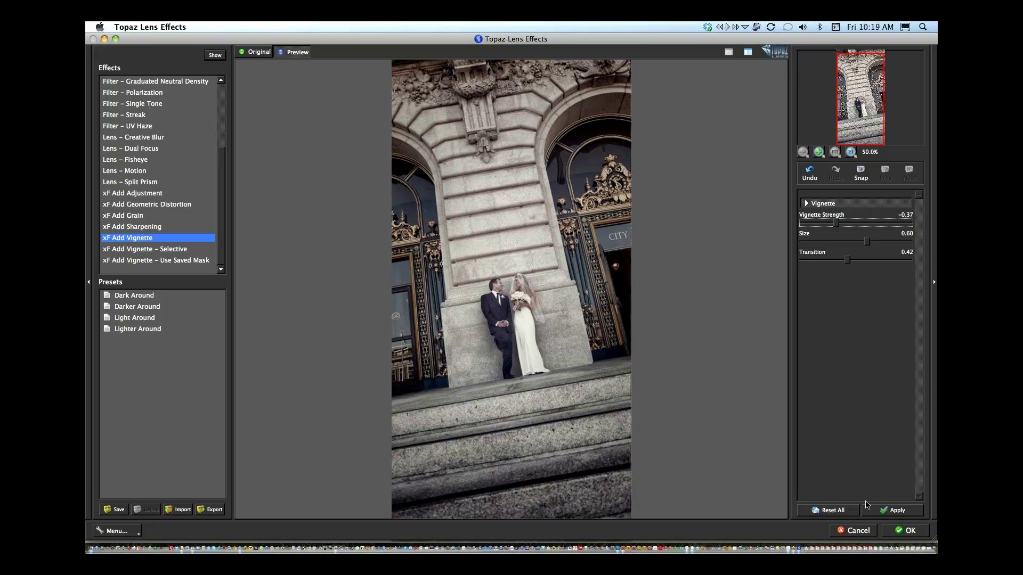
left_click_drag(837, 225, 840, 224)
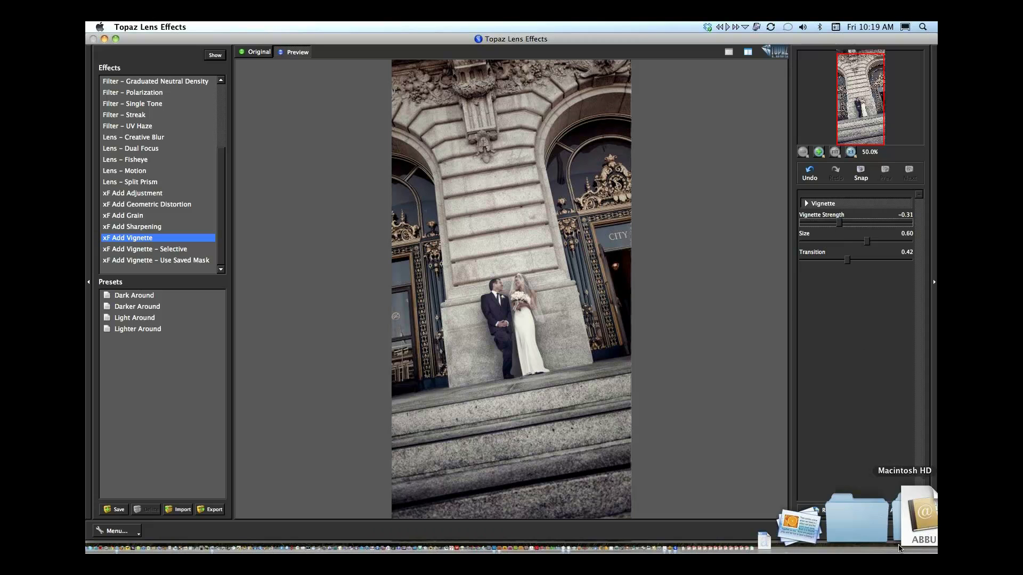
left_click(906, 530)
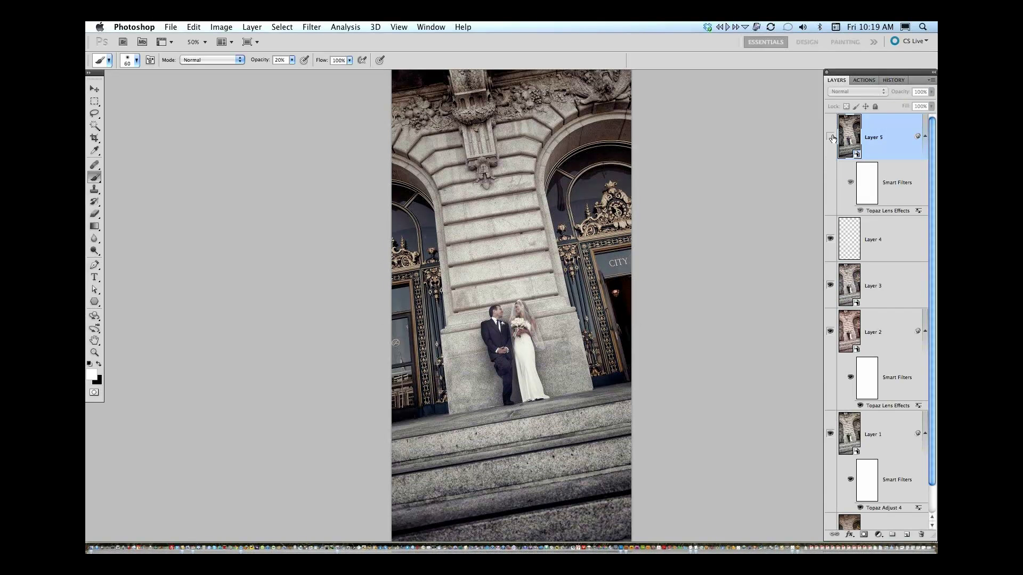
Compare the photo with and without Layer 5, and the original Background alone against all layers, by toggling layer visibility.
left_click(830, 137)
left_click(830, 138)
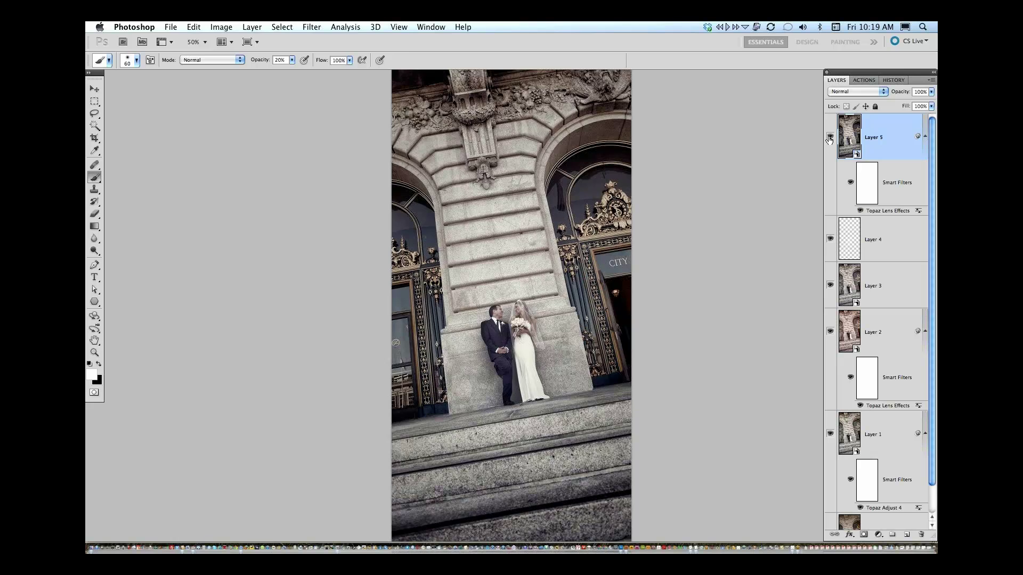
scroll(933, 438, "down", 2)
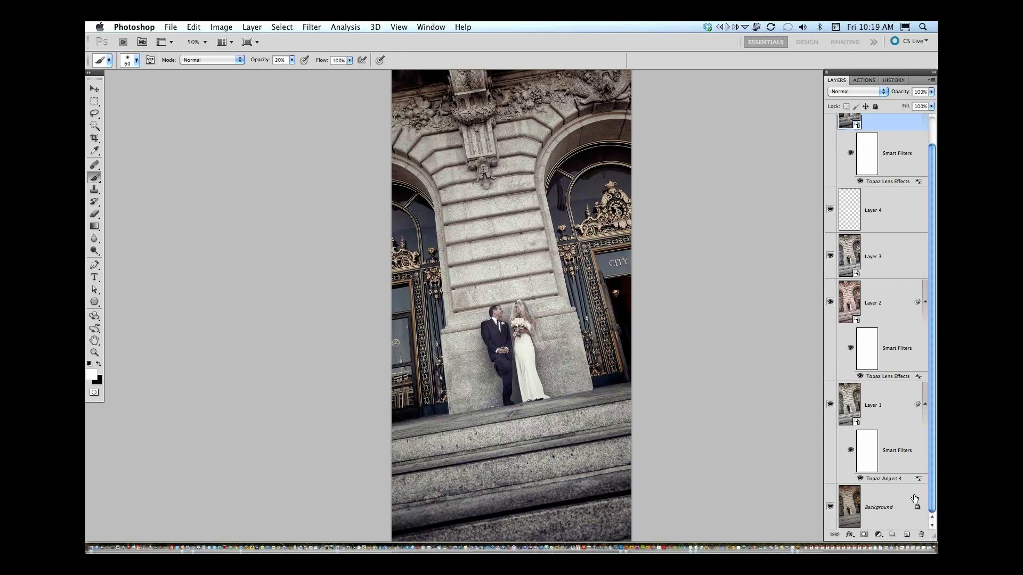
left_click(831, 508, "alt")
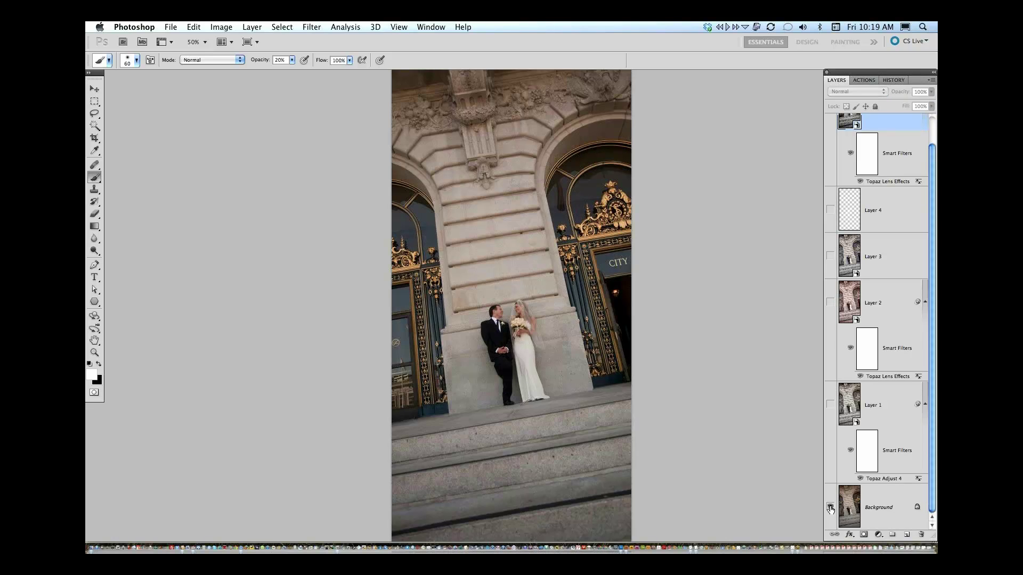
left_click(830, 507, "alt")
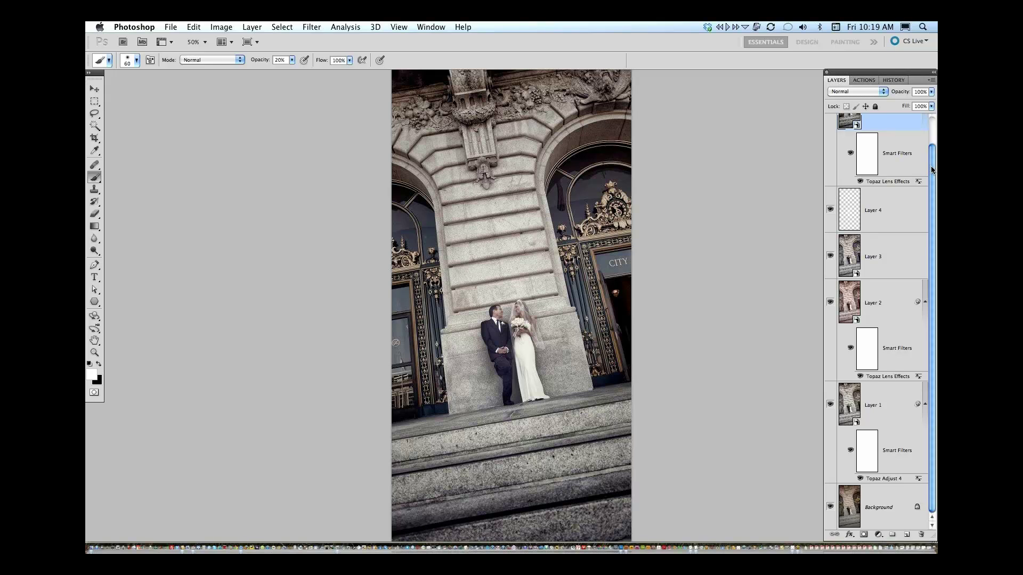
scroll(932, 170, "up", 2)
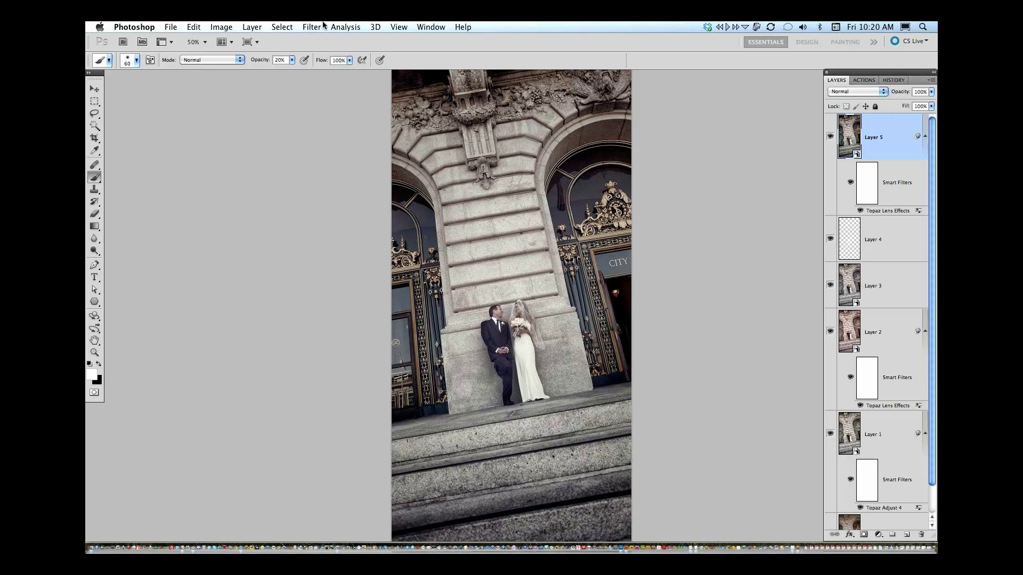
Stamp all visible layers into a new layer above Layer 5 and convert it for smart filters.
key("alt+shift+super+e")
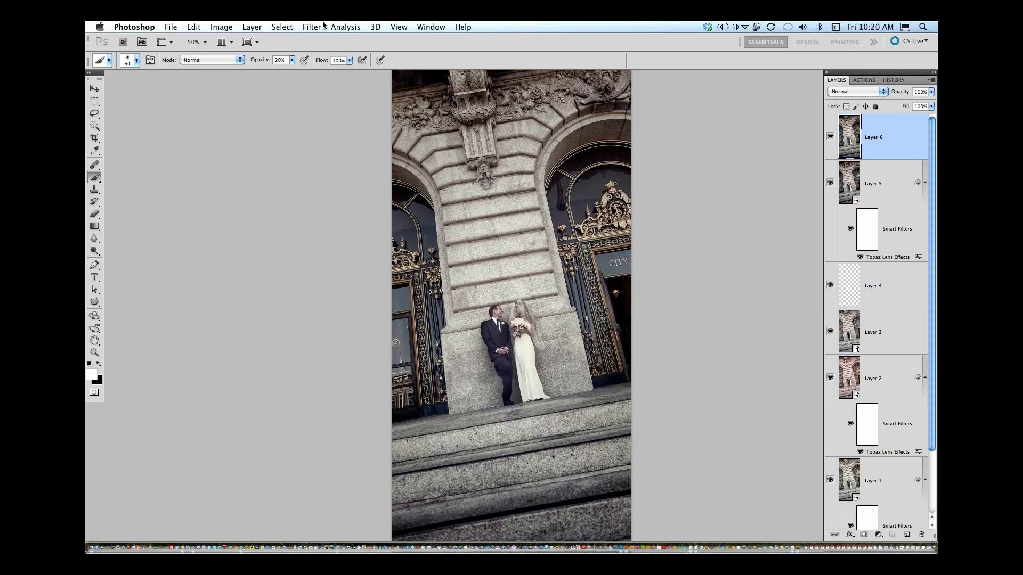
left_click(310, 27)
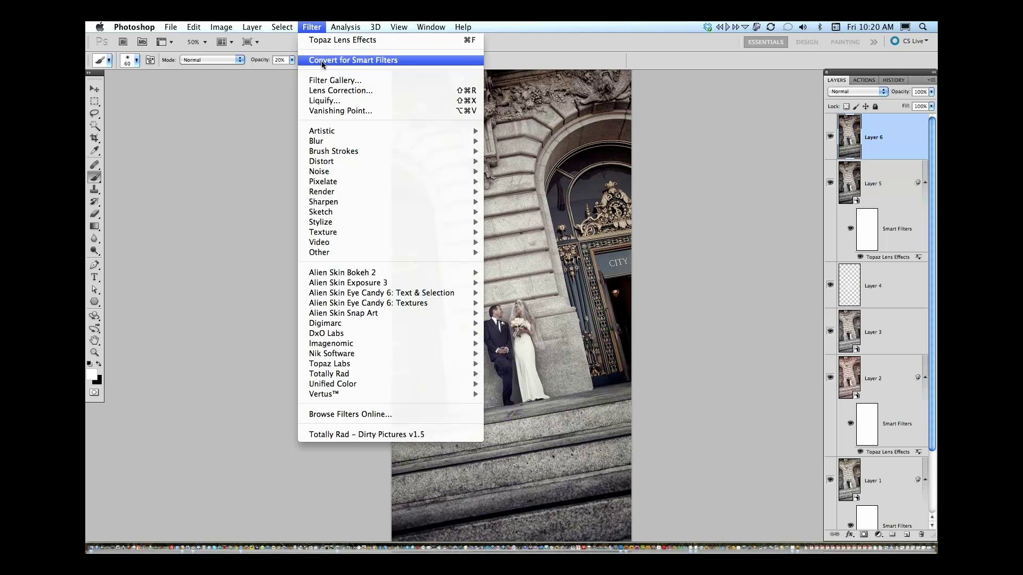
left_click(322, 59)
left_click(587, 223)
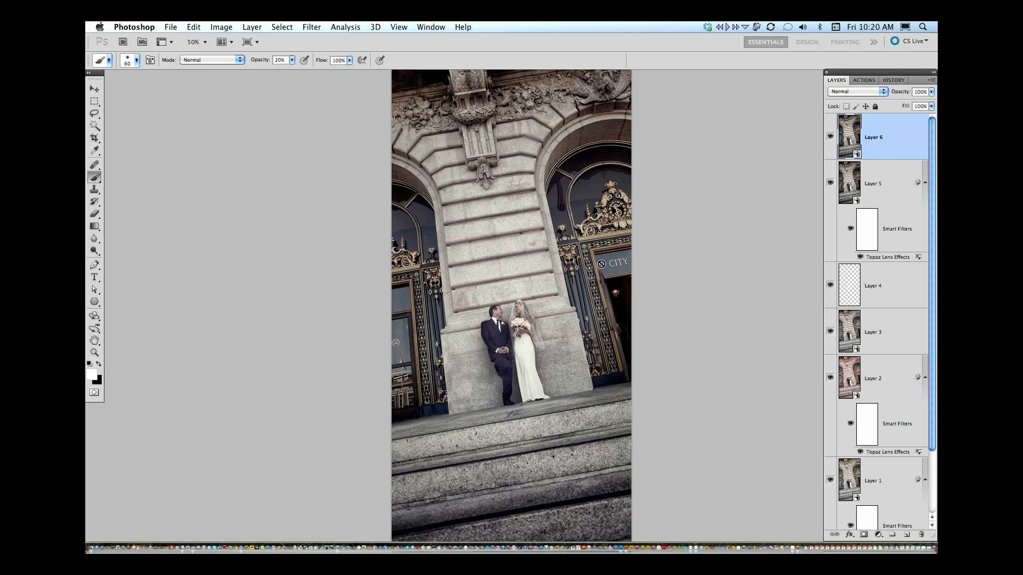
left_click(334, 58)
Start Topaz Adjust 4 on Layer 6 and reset all its settings.
left_click(310, 28)
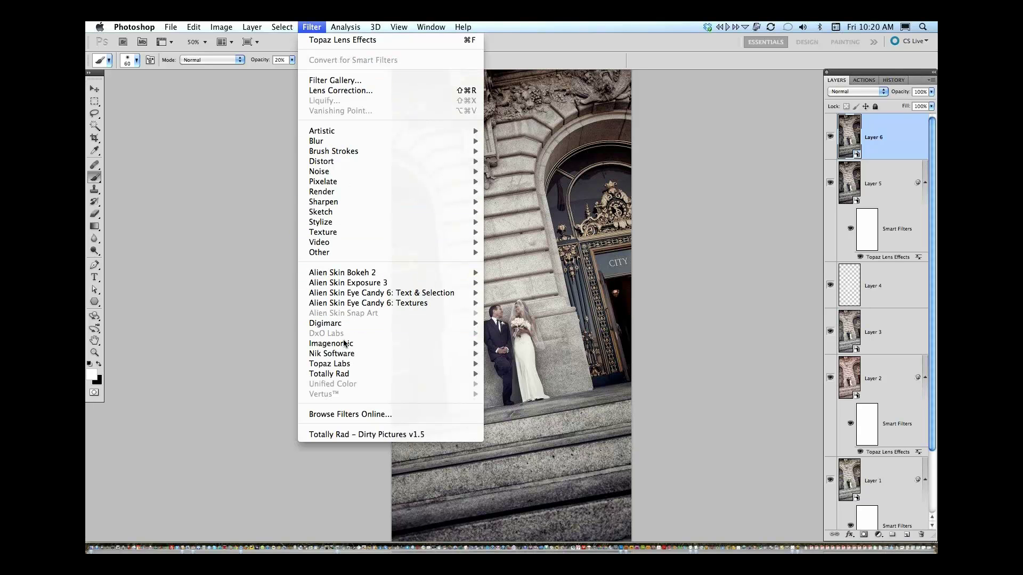
mouse_move(346, 363)
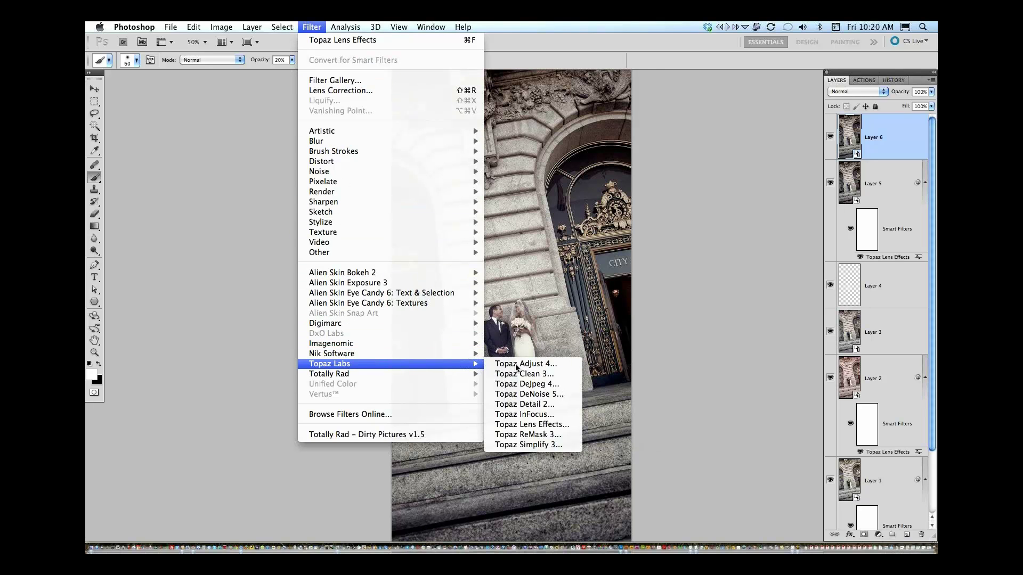
left_click(516, 364)
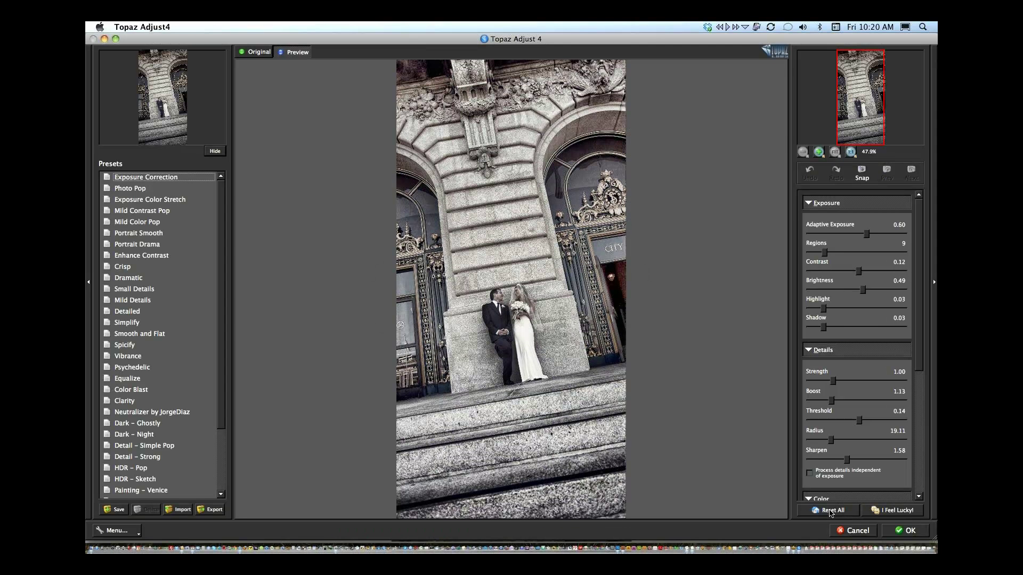
left_click(830, 510)
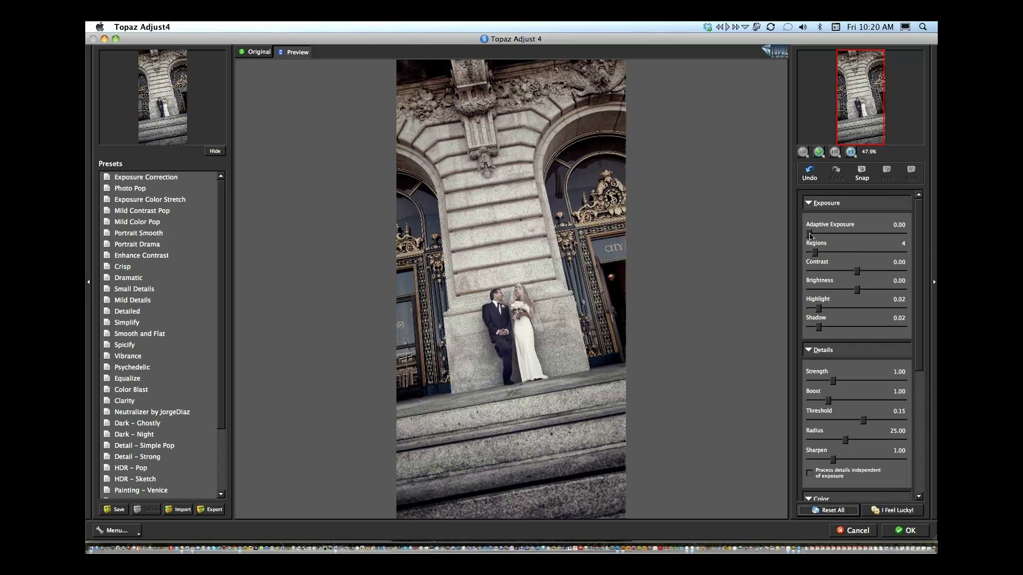
Raise the Adaptive Exposure to slightly over 0.11 and the Contrast to 0.8, and apply the filter to Layer 6.
left_click_drag(810, 234, 813, 235)
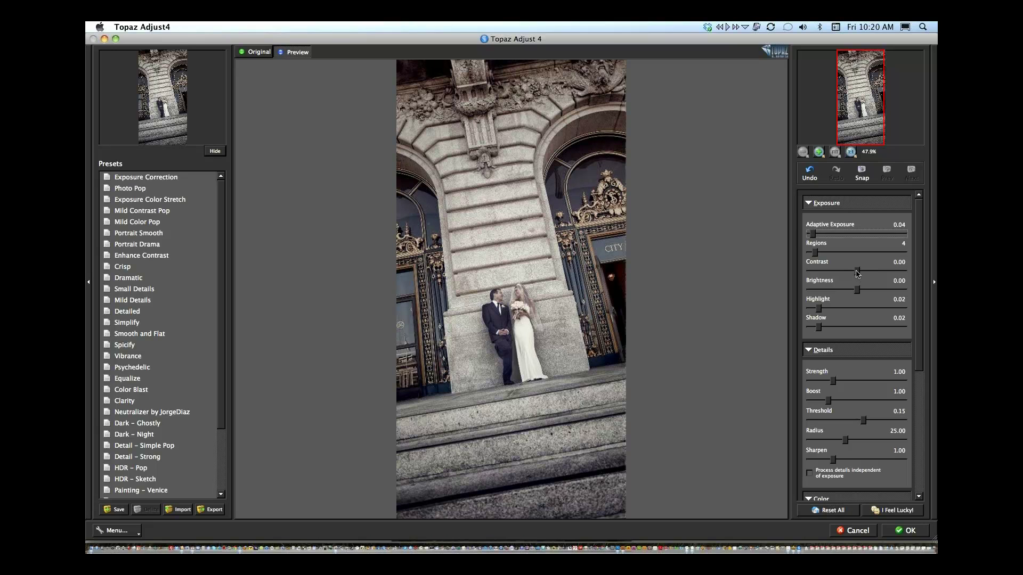
left_click_drag(857, 272, 861, 272)
left_click_drag(813, 235, 817, 235)
left_click_drag(861, 272, 867, 272)
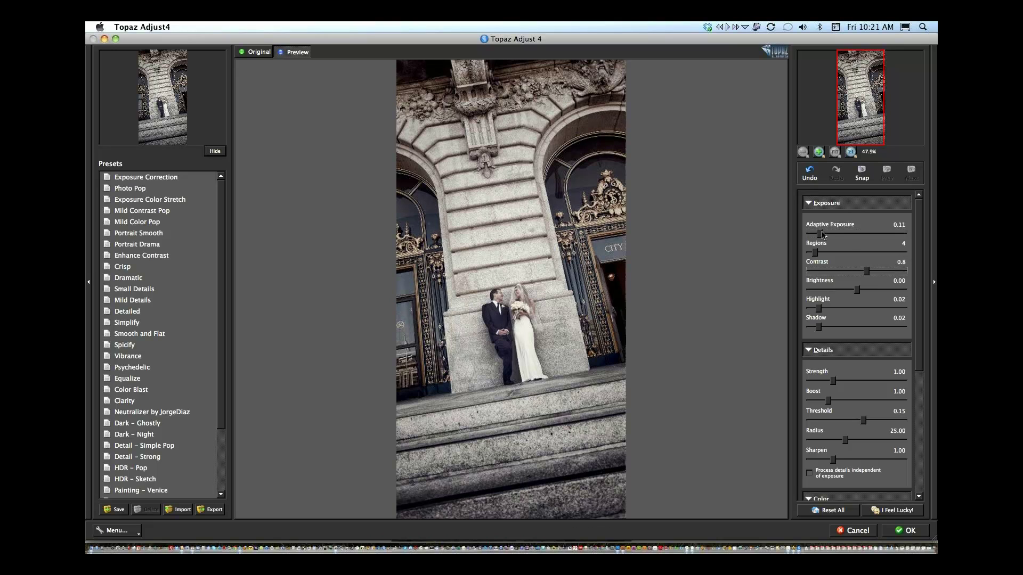
left_click_drag(821, 234, 823, 235)
left_click(908, 532)
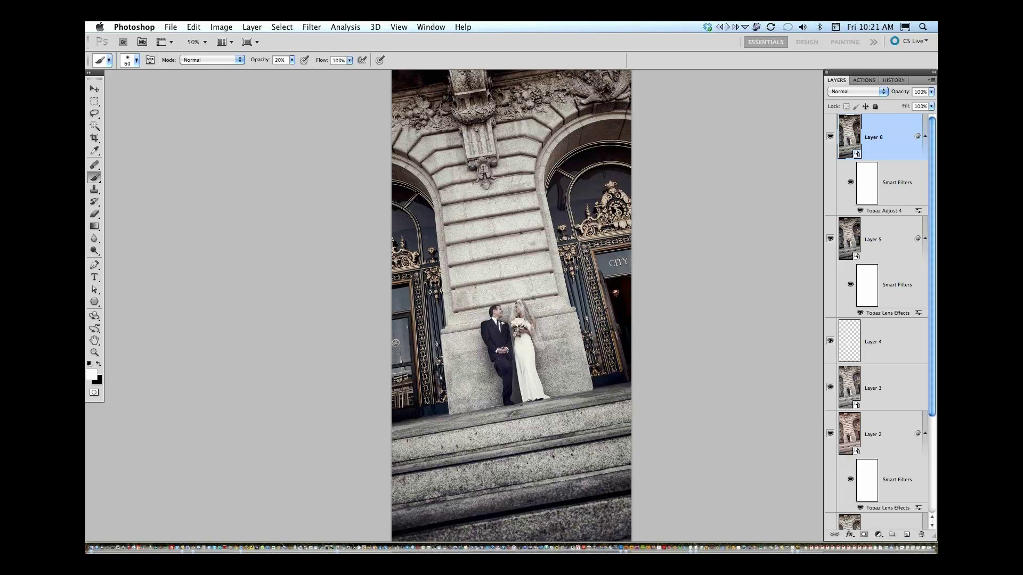
Compare the finished edit with the original photo by hiding and restoring all layers above the Background.
scroll(931, 401, "down", 5)
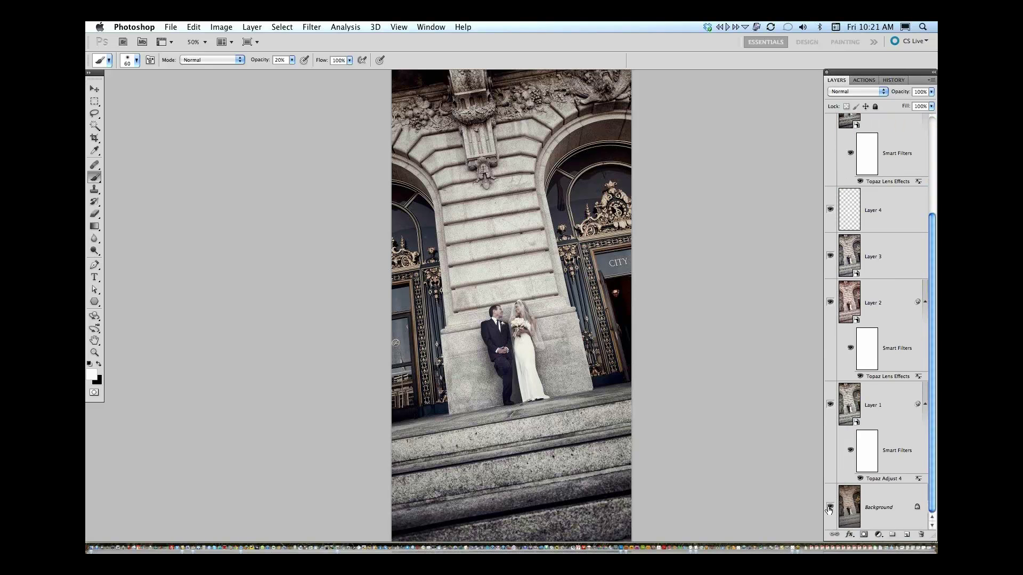
left_click(830, 508, "alt")
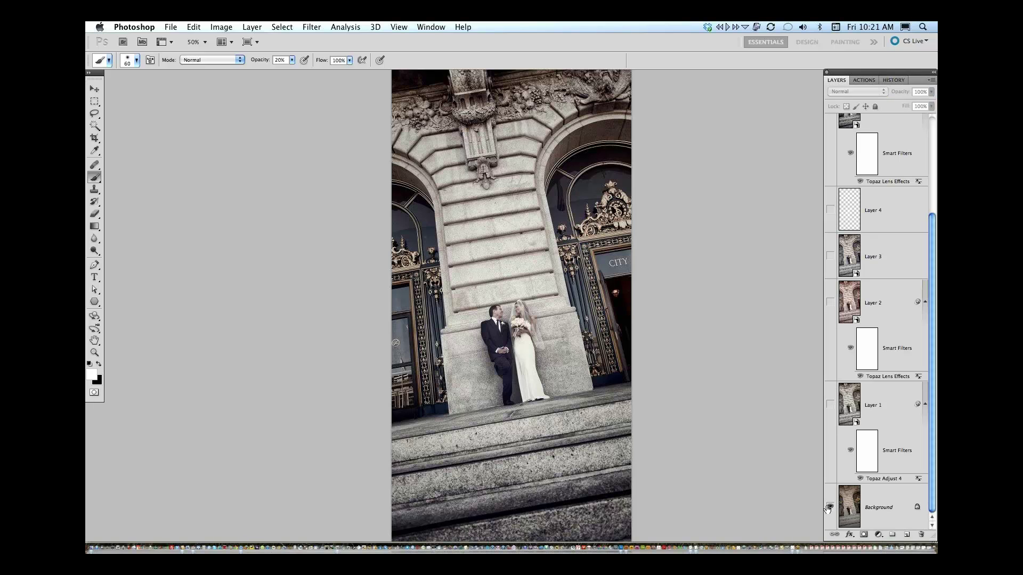
left_click(829, 507, "alt")
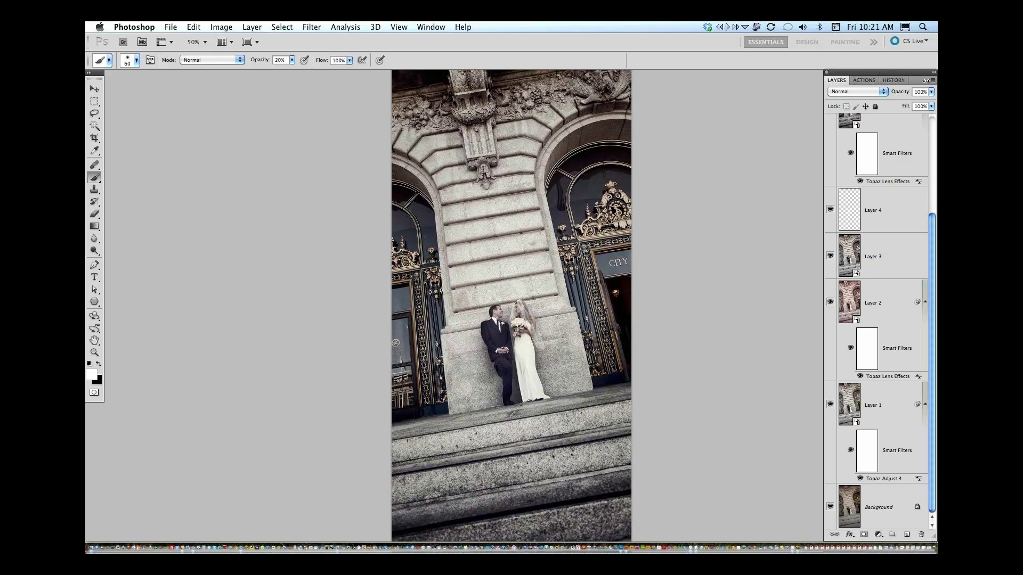
key("super+minus")
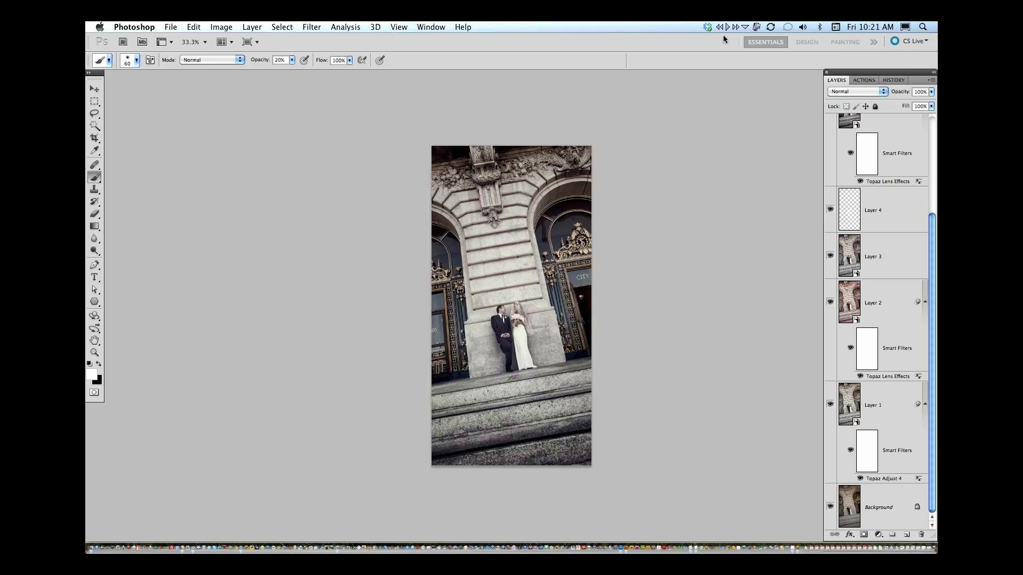
key("super+plus")
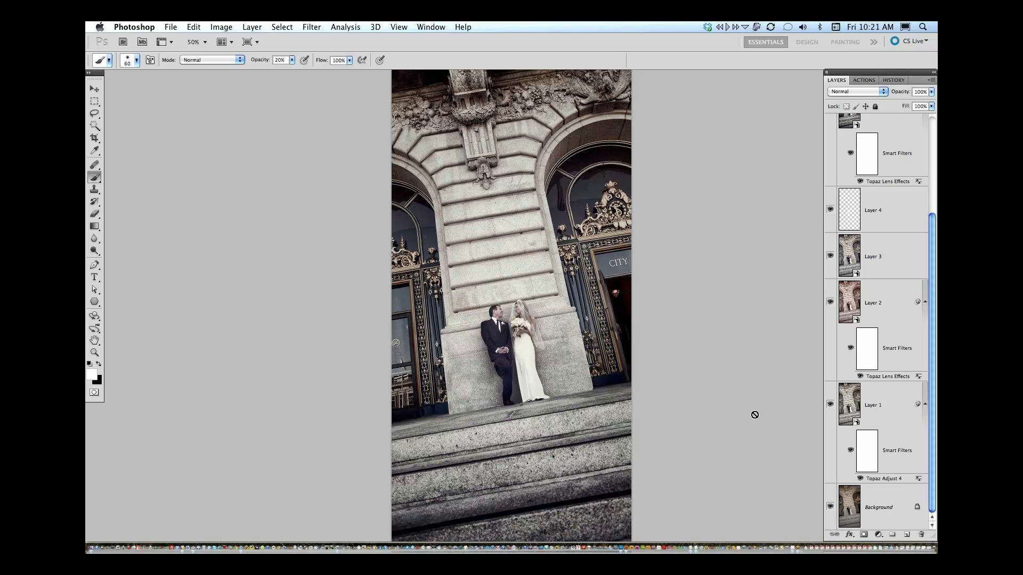
left_click(830, 508, "alt")
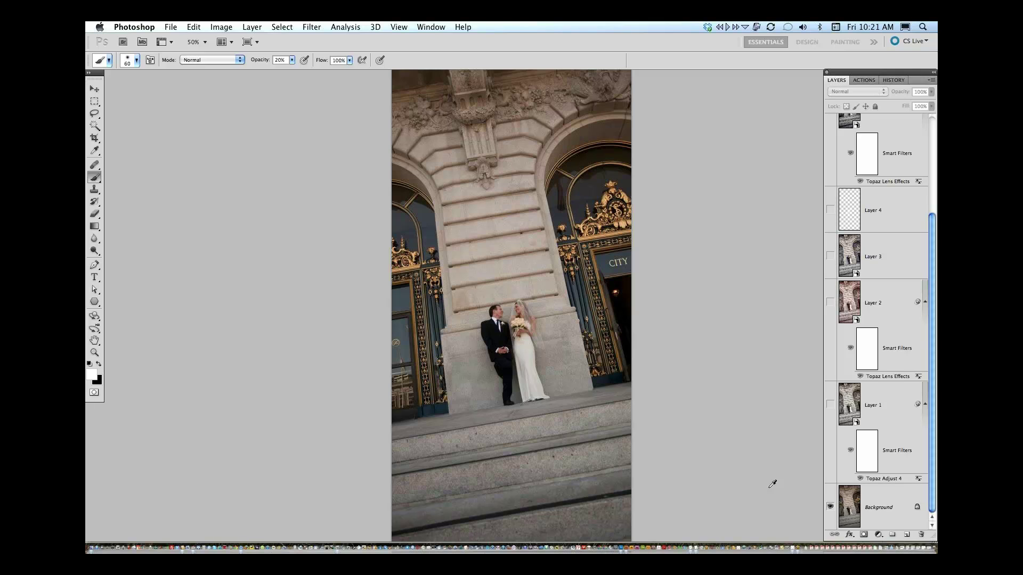
left_click(830, 508, "alt")
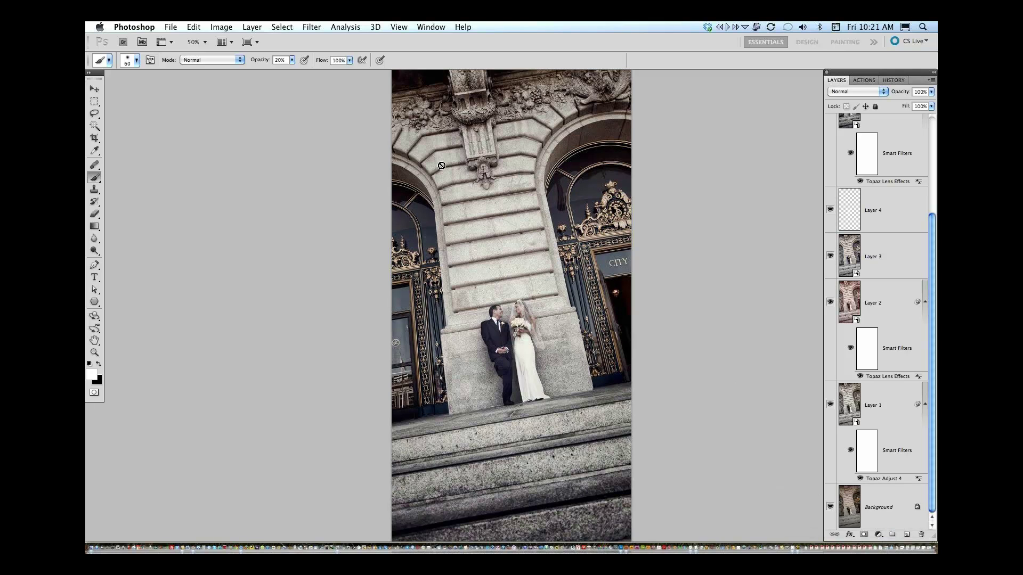
View the photo full screen on black, return it to a floating window and close the Bridge window behind it.
key("f")
key("f")
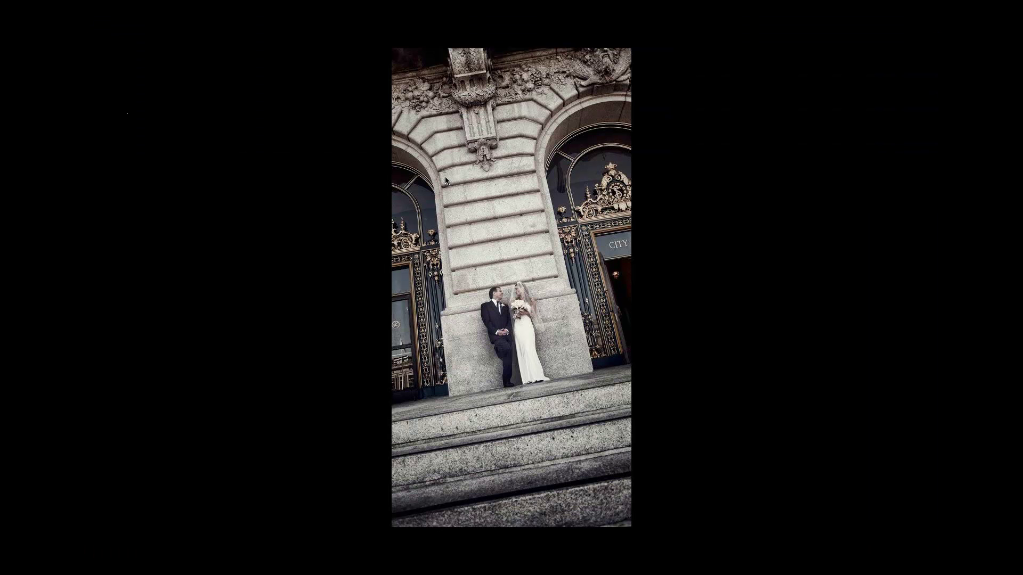
key("f")
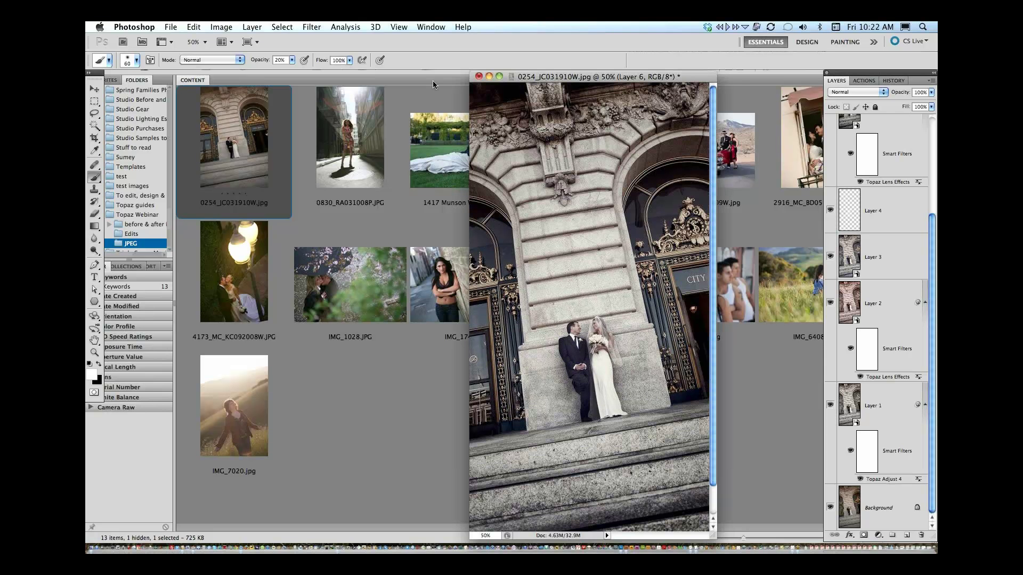
left_click(433, 81)
key("super+w")
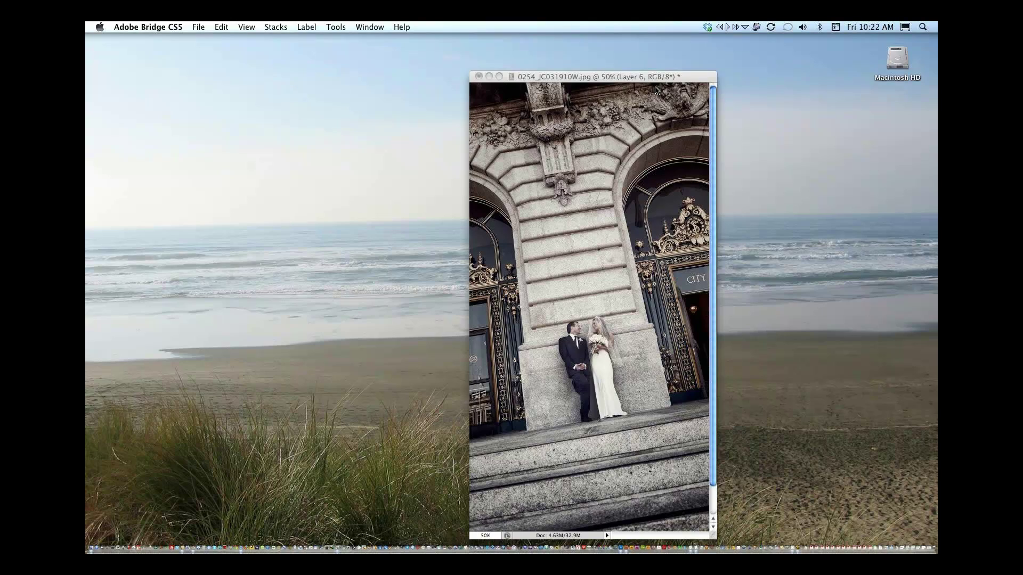
Return to Photoshop, duplicate the image as a copy under the default name and enlarge the copy's view to 50%.
left_click(656, 91)
left_click(252, 26)
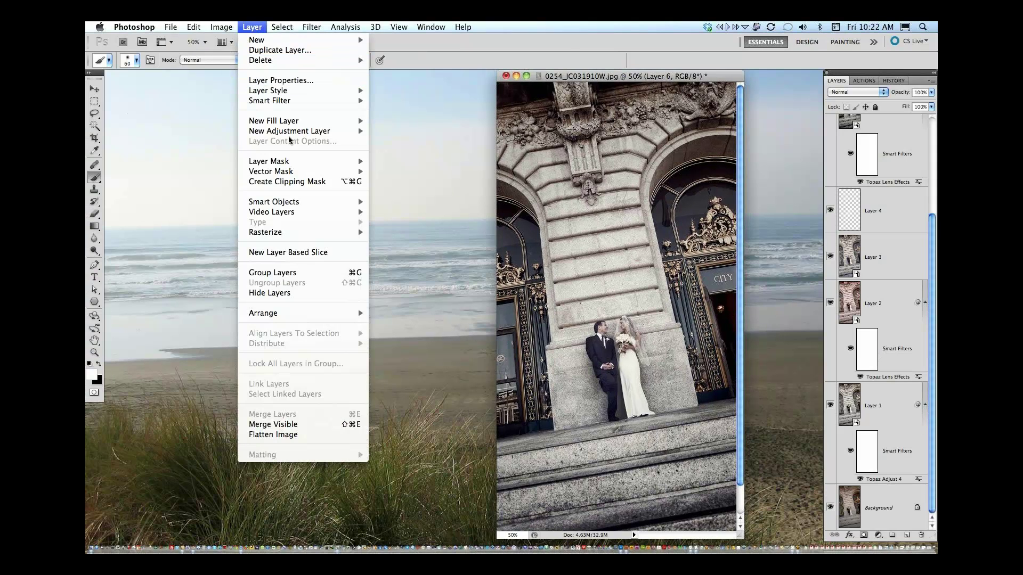
mouse_move(221, 27)
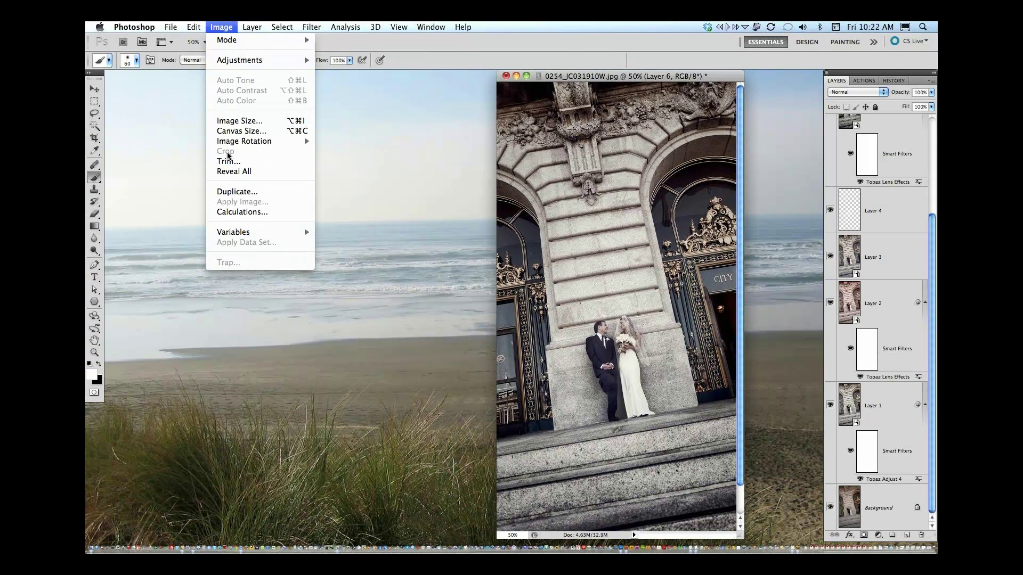
left_click(234, 191)
left_click(870, 432)
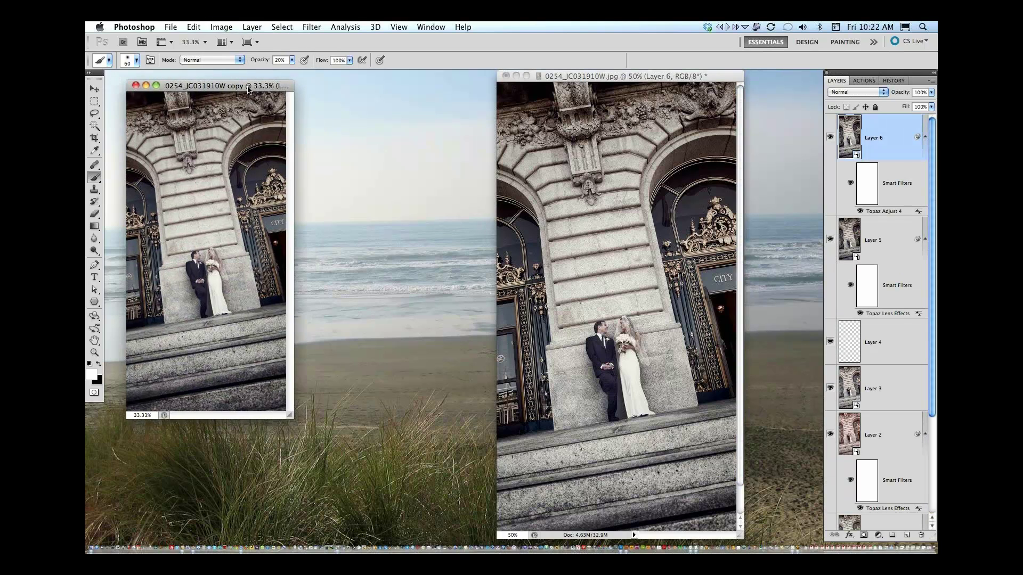
key("super+equal")
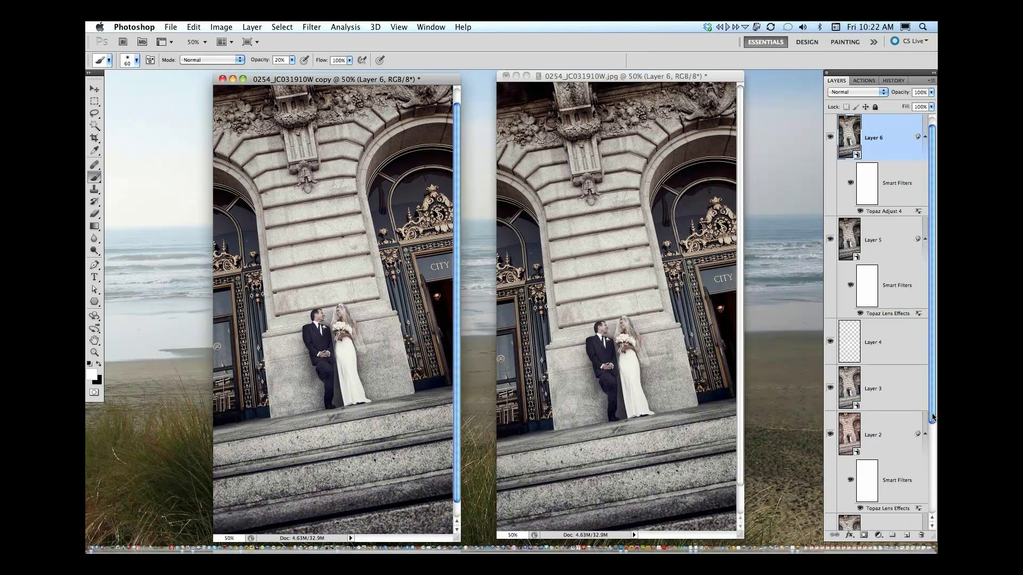
Show only the Background layer in the copy and place its window directly beside the edited photo for a before-and-after comparison.
left_click_drag(932, 447, 933, 506)
left_click(830, 509, "alt")
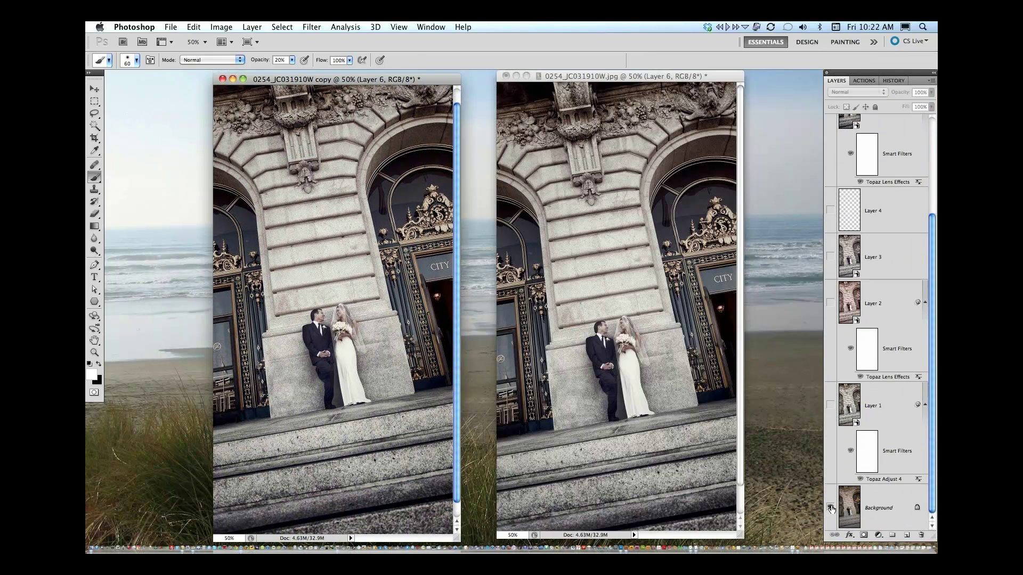
left_click_drag(441, 84, 476, 80)
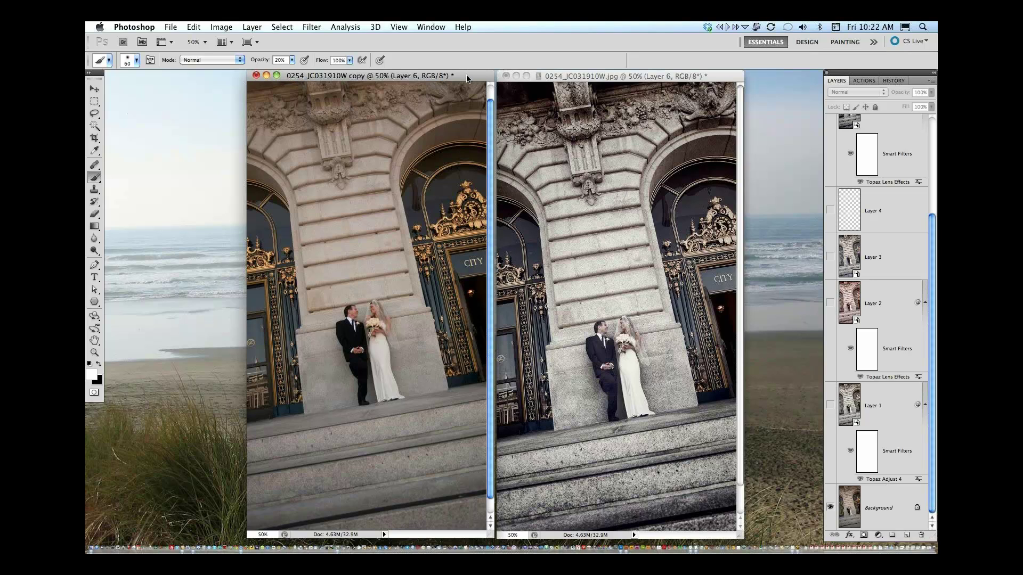
left_click_drag(466, 78, 470, 79)
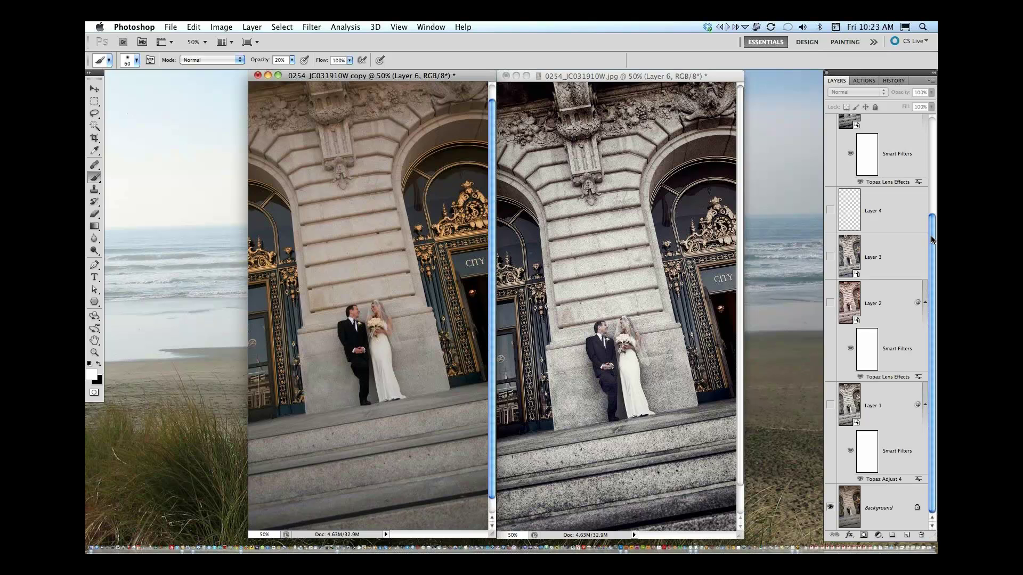
Close the duplicate copy without saving it and move the edited photo's window towards the middle of the workspace.
left_click_drag(932, 243, 922, 109)
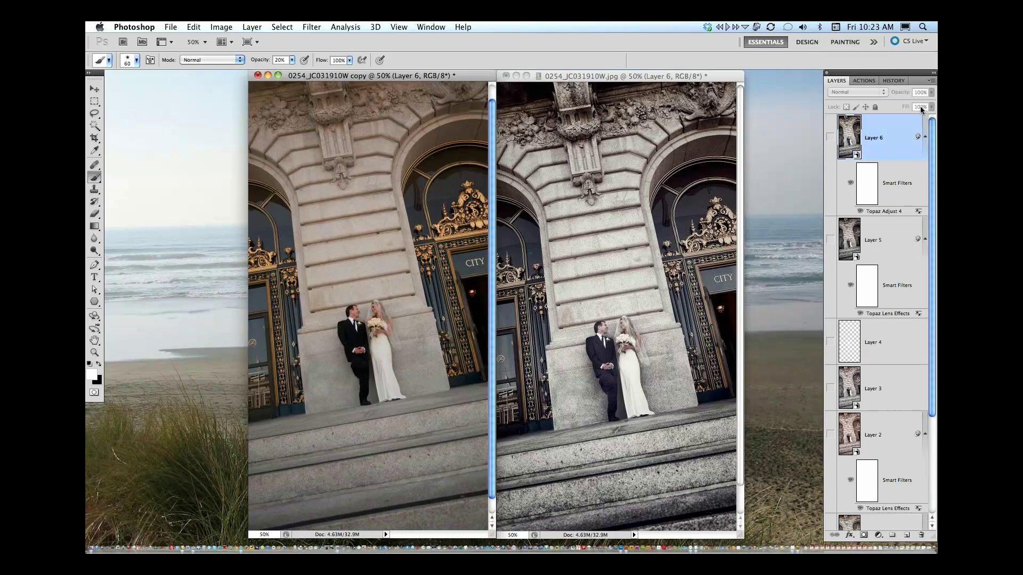
left_click(258, 75)
left_click(483, 209)
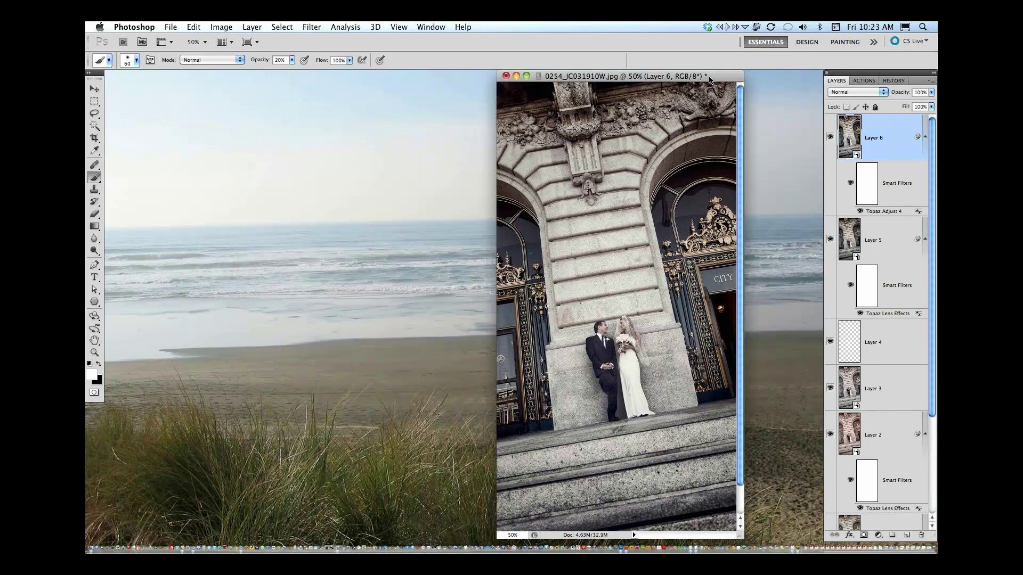
left_click_drag(714, 79, 641, 81)
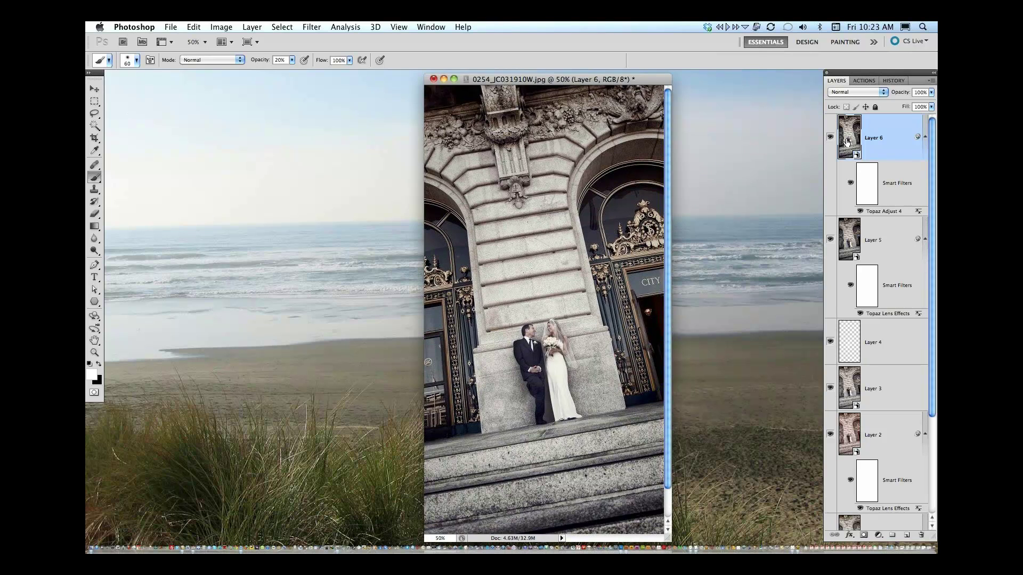
Reopen the top layer's Topaz Adjust 4 smart filter, reset all its settings and leave it without applying.
double_click(877, 211)
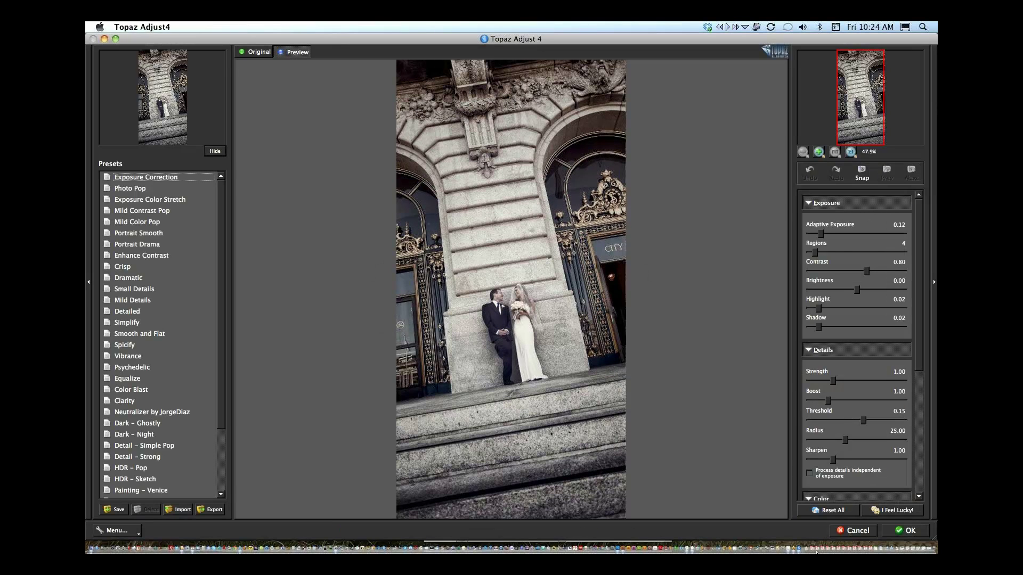
left_click(833, 511)
left_click(855, 534)
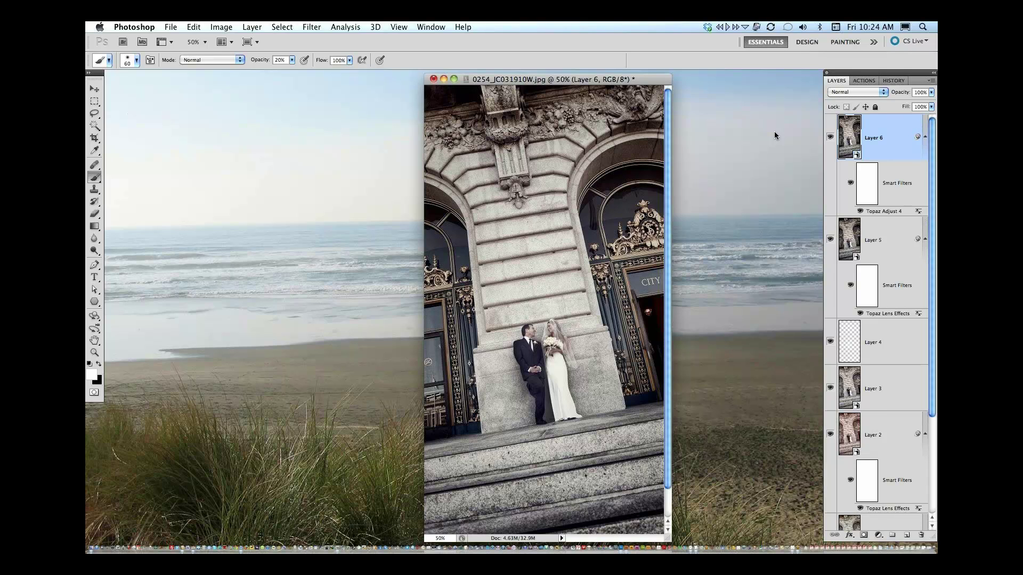
Close the edited wedding photo without saving, switch to Bridge and open IMG_4880.jpg from the JPEG folder in Photoshop.
left_click(433, 80)
left_click(480, 208)
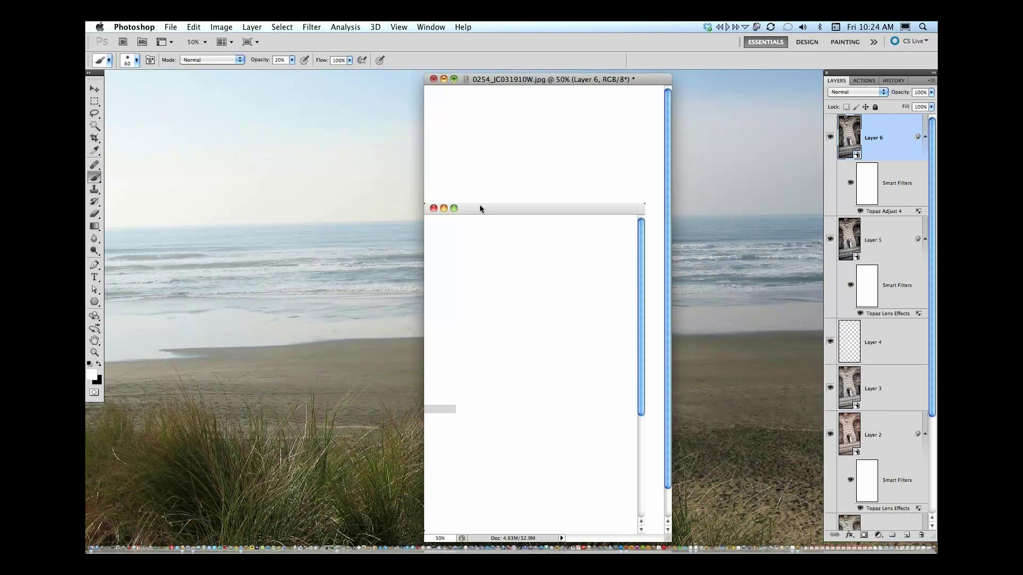
key("super+Tab")
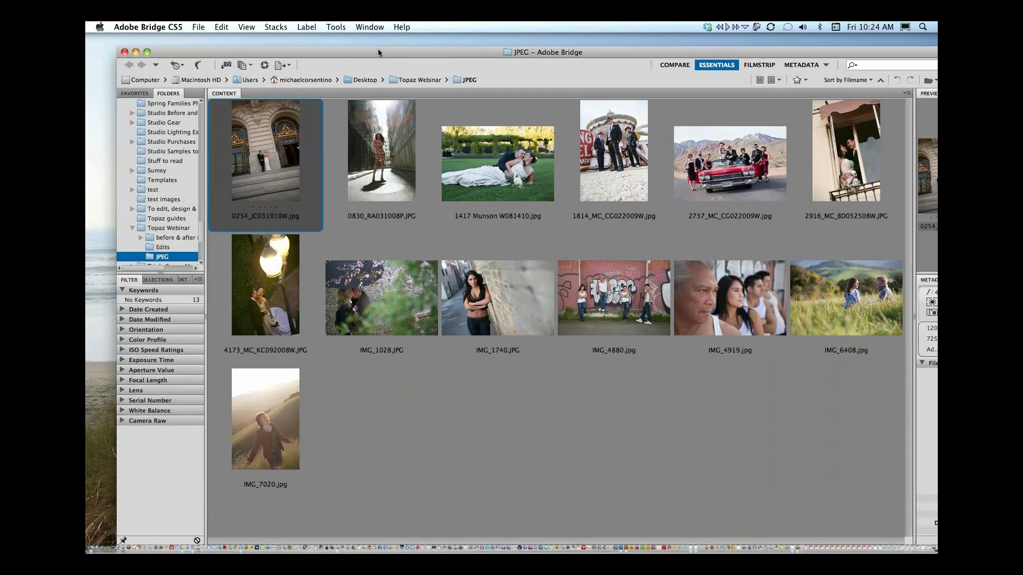
left_click_drag(378, 49, 347, 36)
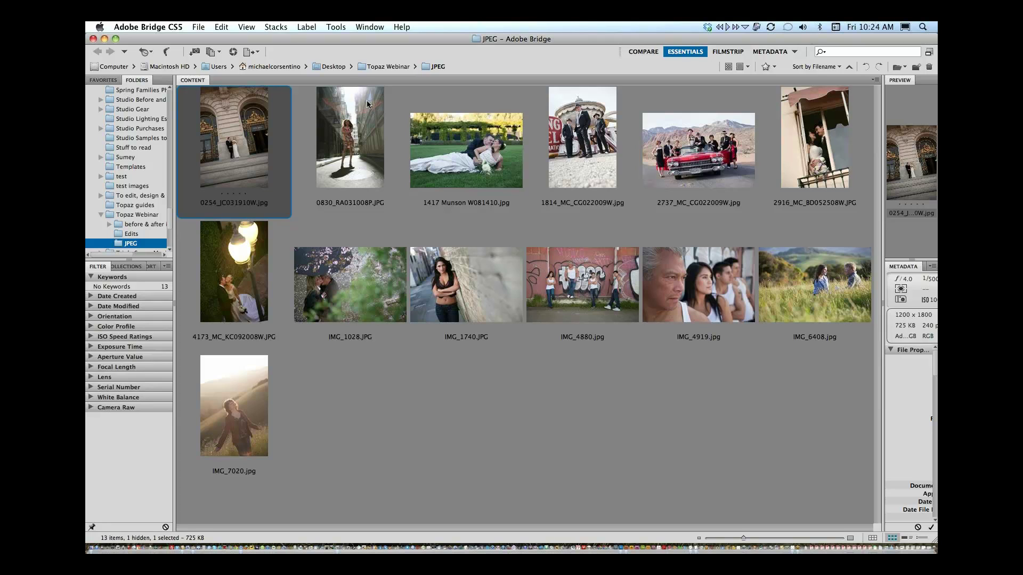
left_click(568, 294)
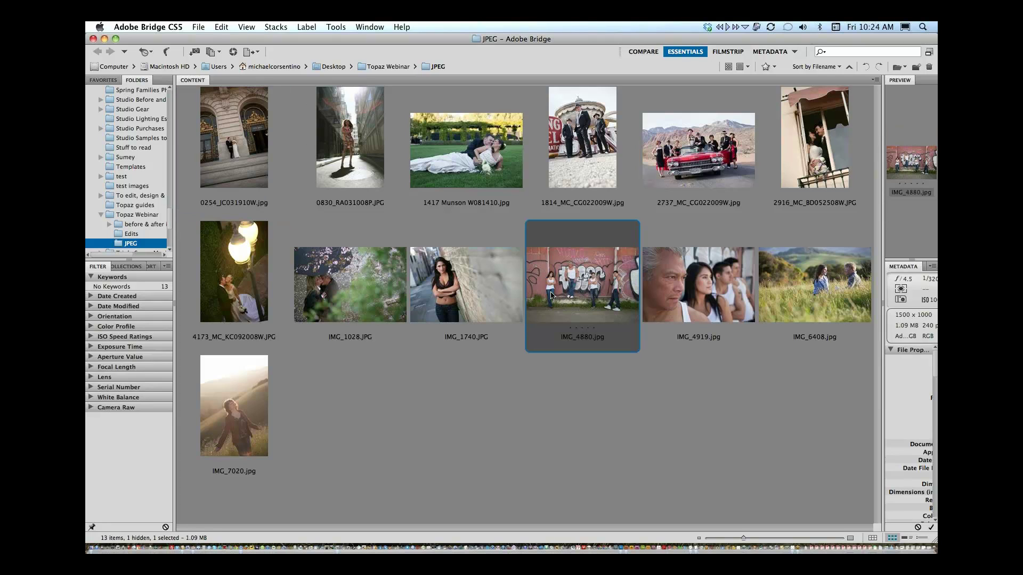
double_click(593, 285)
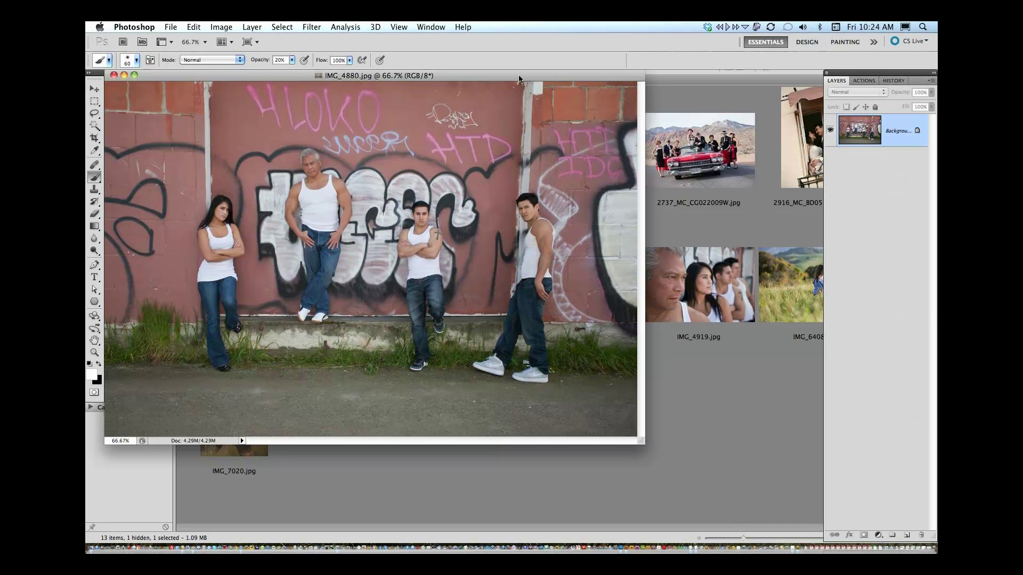
Go to Bridge and back to Photoshop, and show the graffiti wall photo full screen with the menu bar.
left_click_drag(519, 79, 602, 87)
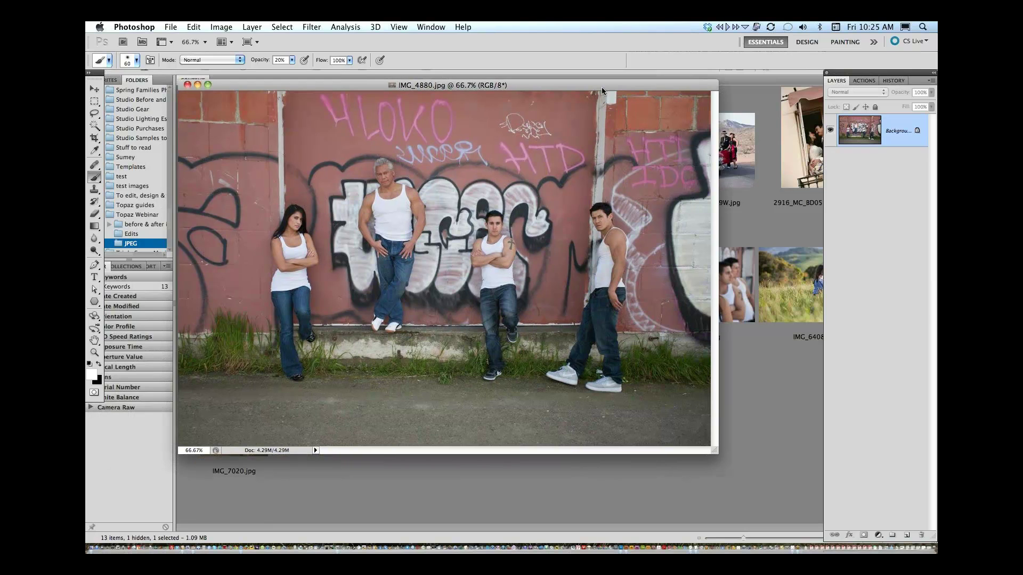
left_click(123, 42)
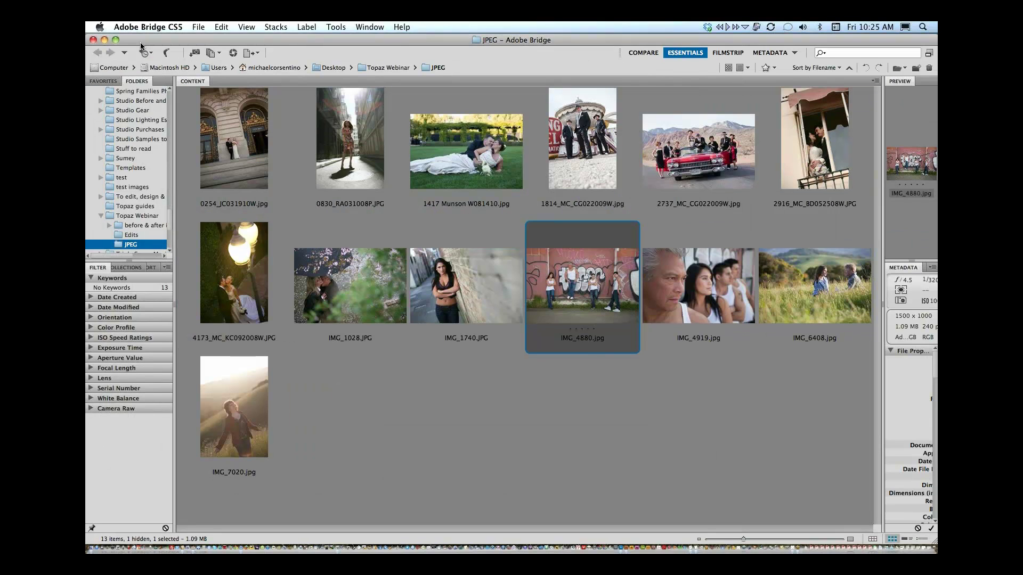
left_click(167, 52)
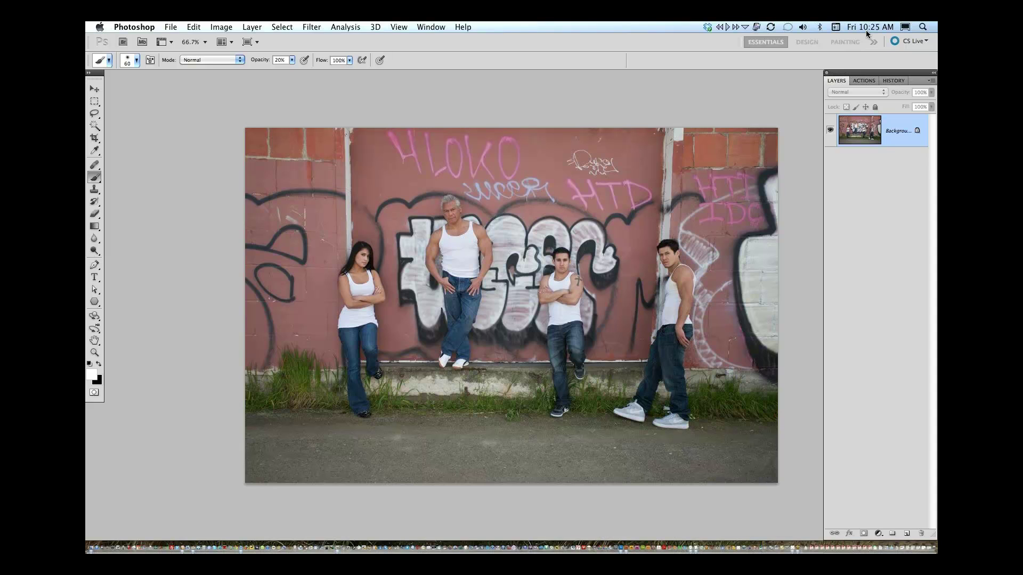
Duplicate the Background layer and convert the duplicate for smart filters, suppressing the smart object notice for future conversions.
key("ctrl+j")
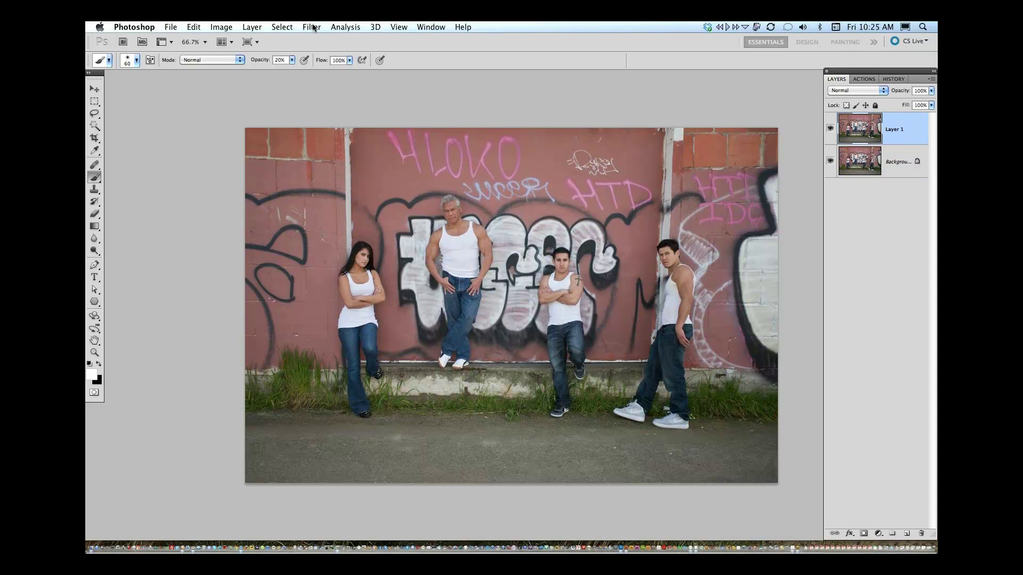
left_click(311, 27)
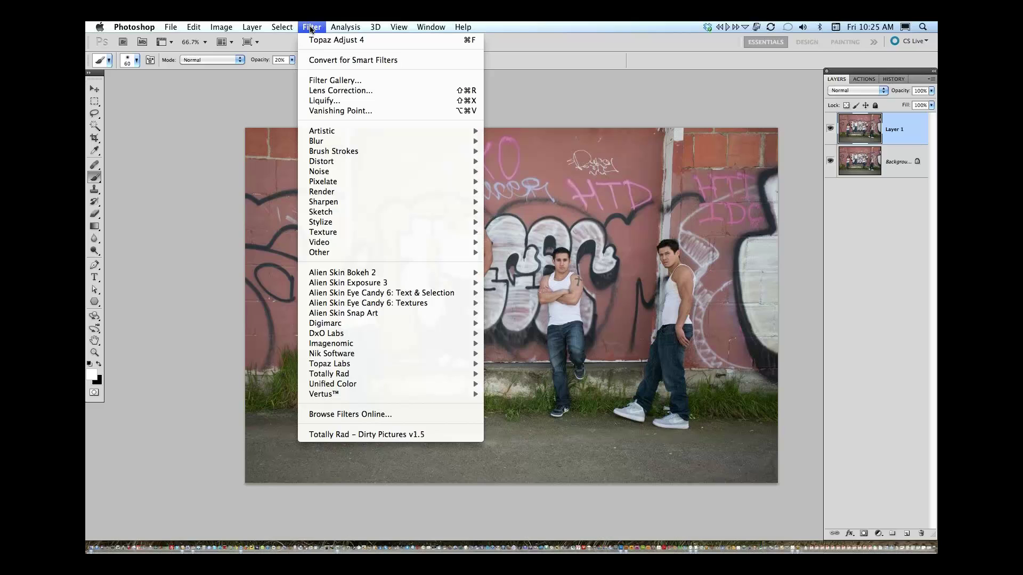
left_click(311, 62)
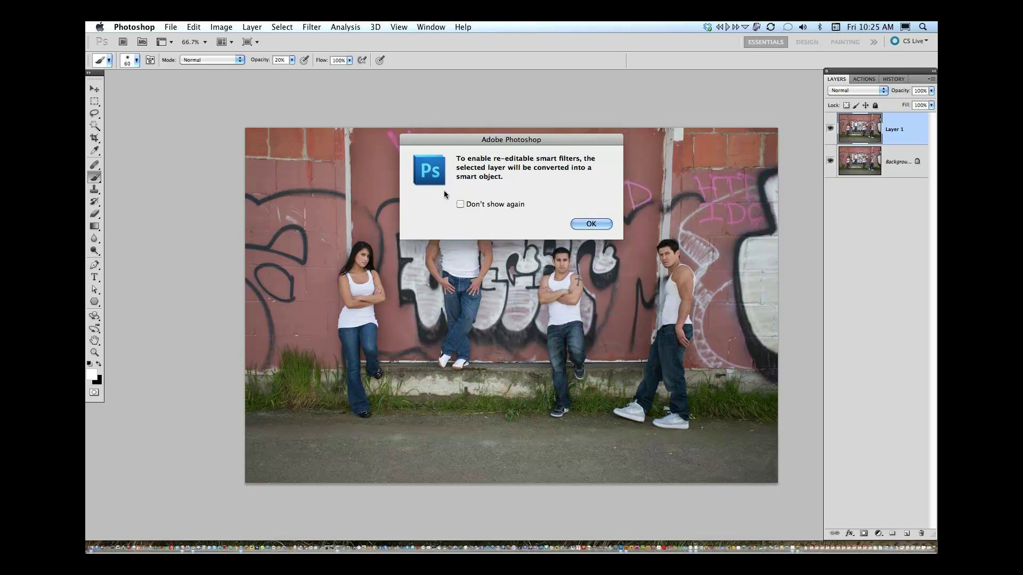
left_click(461, 204)
left_click(593, 222)
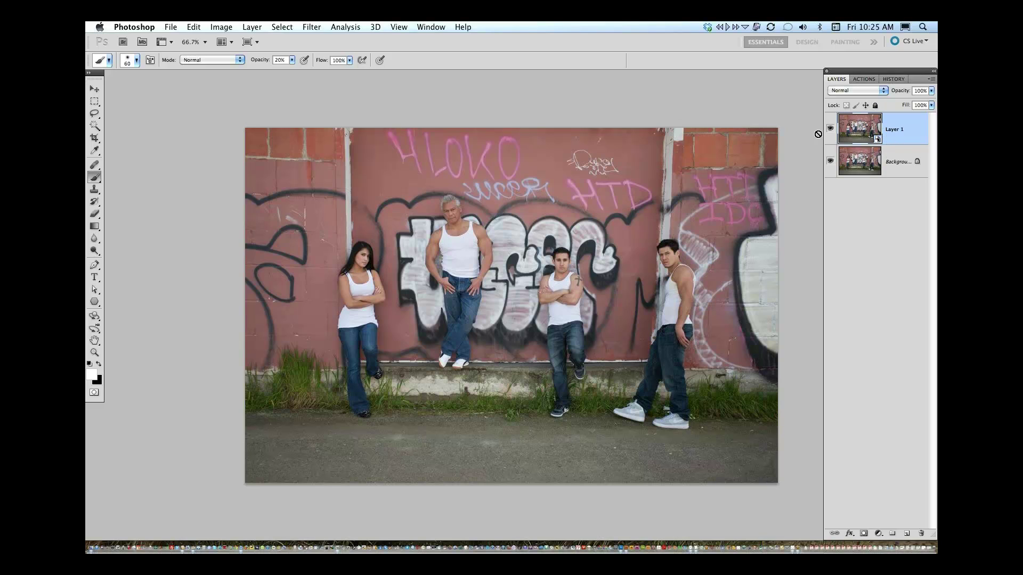
Start the Topaz Adjust 4 filter on Layer 1 with its settings reset and choose the Photo Pop preset.
left_click(314, 26)
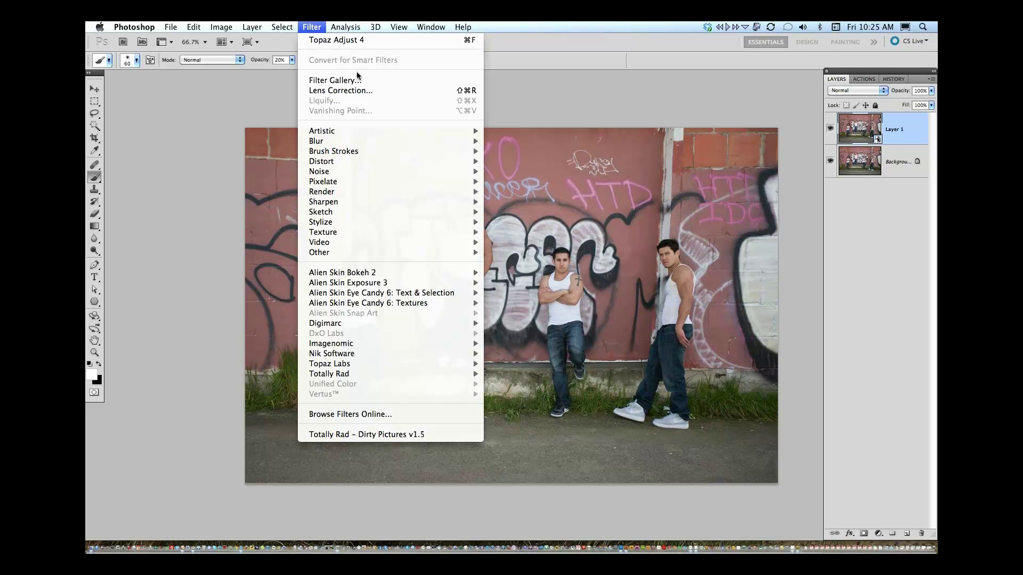
mouse_move(388, 345)
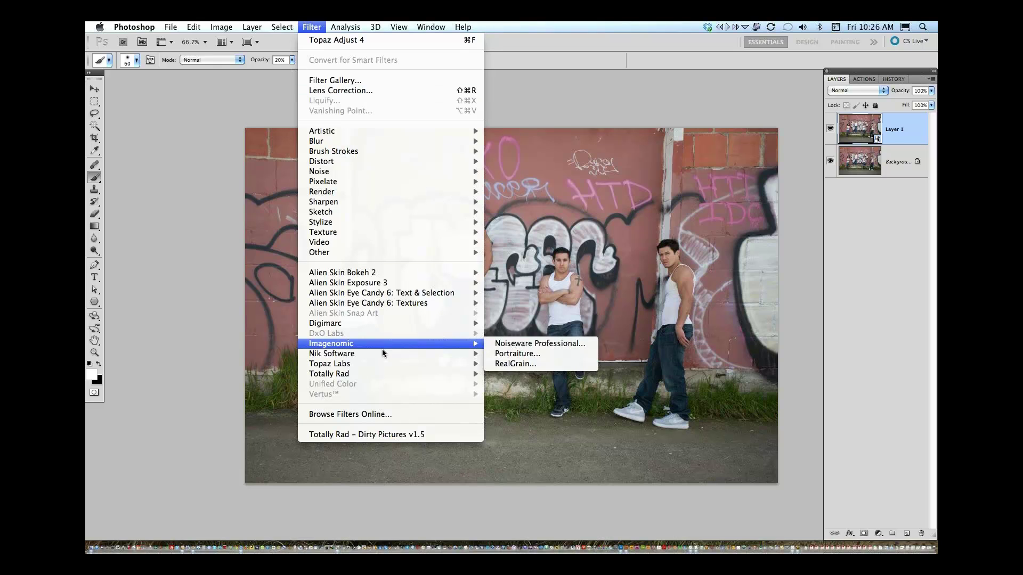
mouse_move(378, 365)
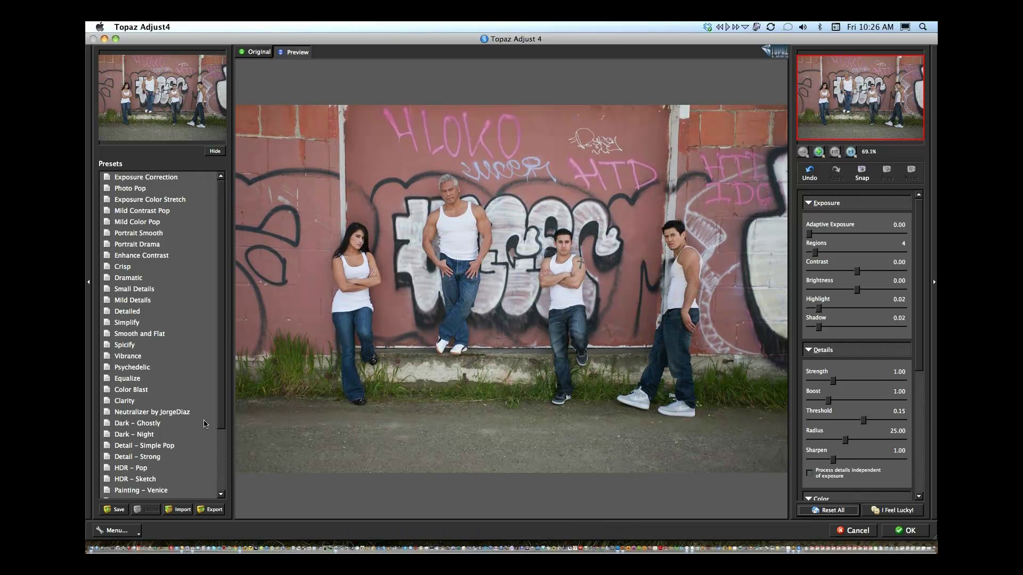
left_click(141, 190)
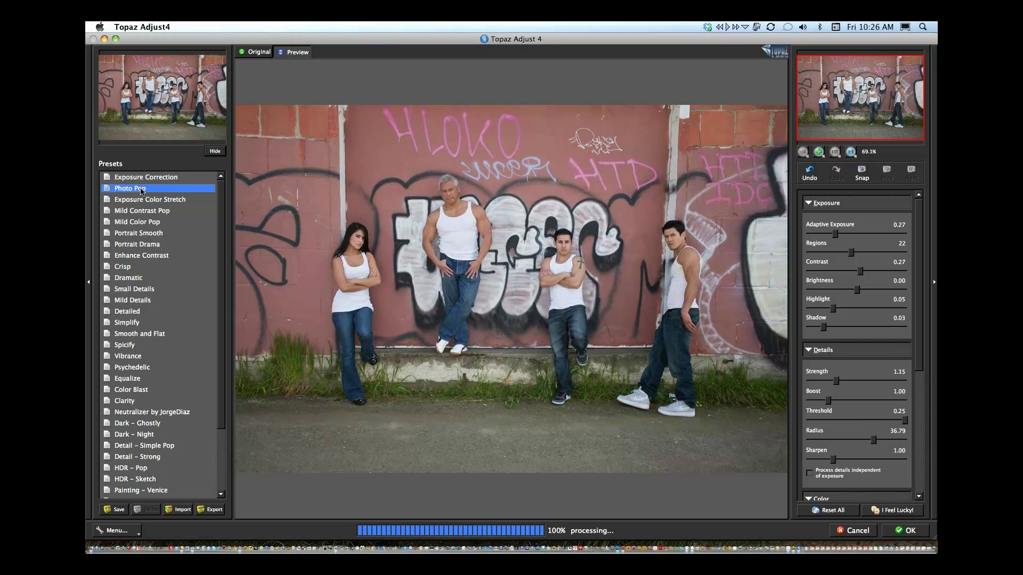
key("super+Tab")
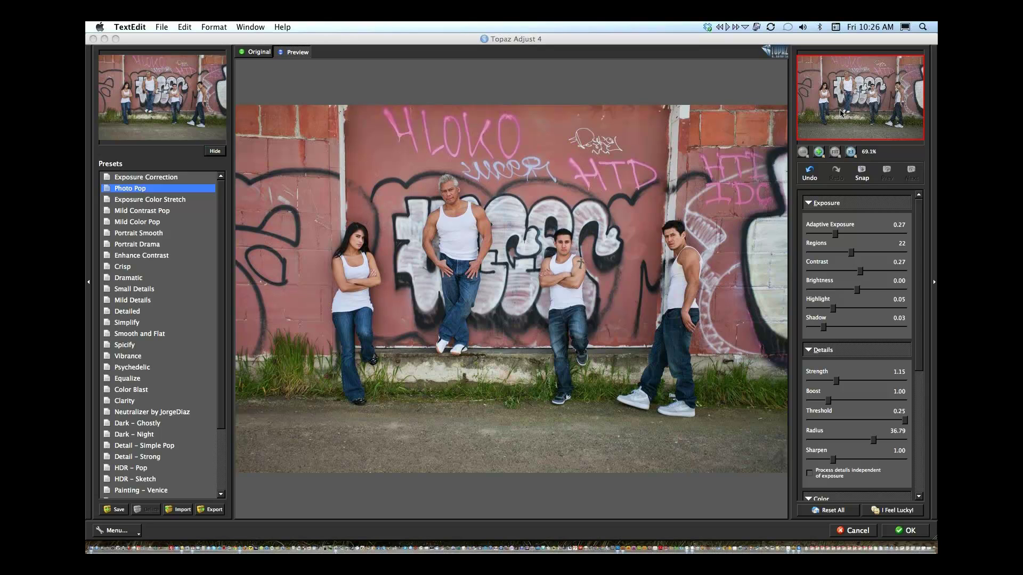
left_click(835, 41)
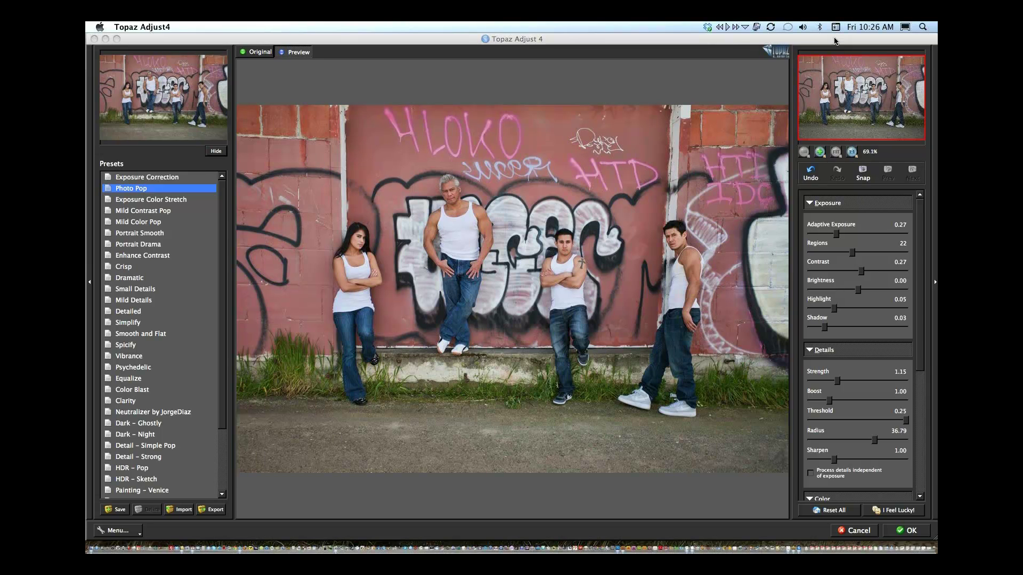
left_click_drag(835, 41, 833, 41)
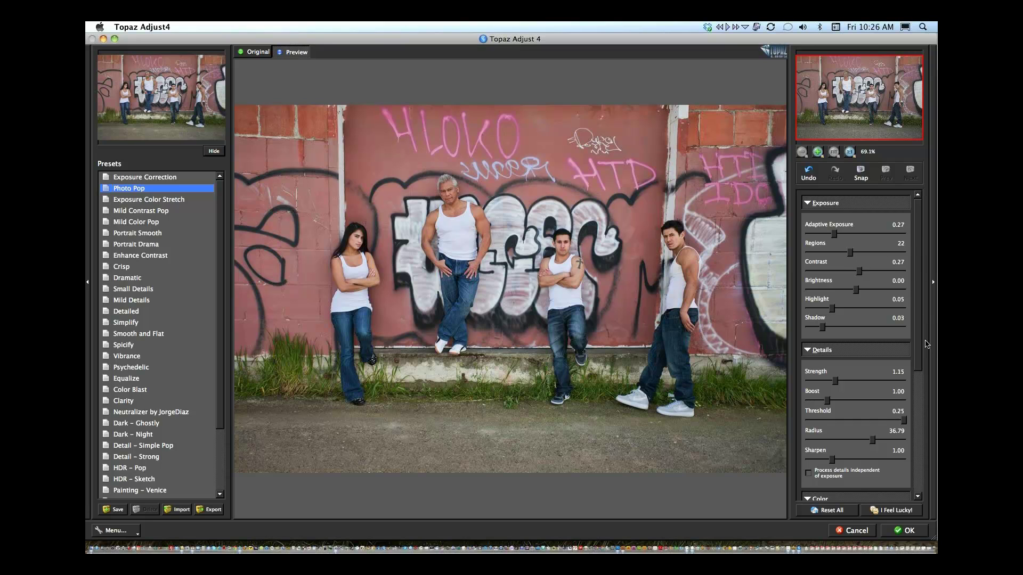
In the Details settings of Topaz Adjust, set Sharpen to 1.18 and Strength to 1.29.
left_click_drag(921, 350, 914, 375)
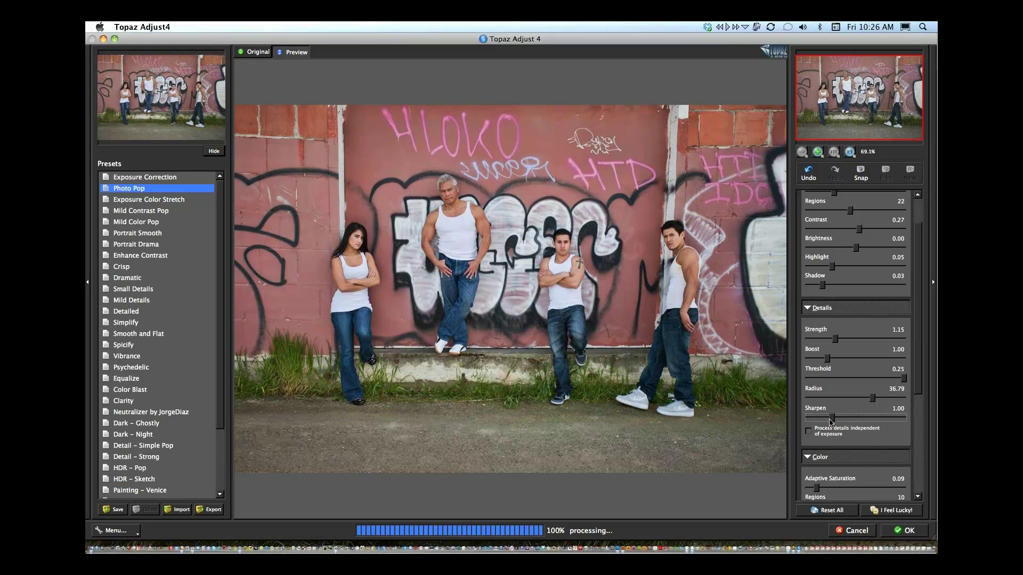
left_click_drag(834, 421, 835, 419)
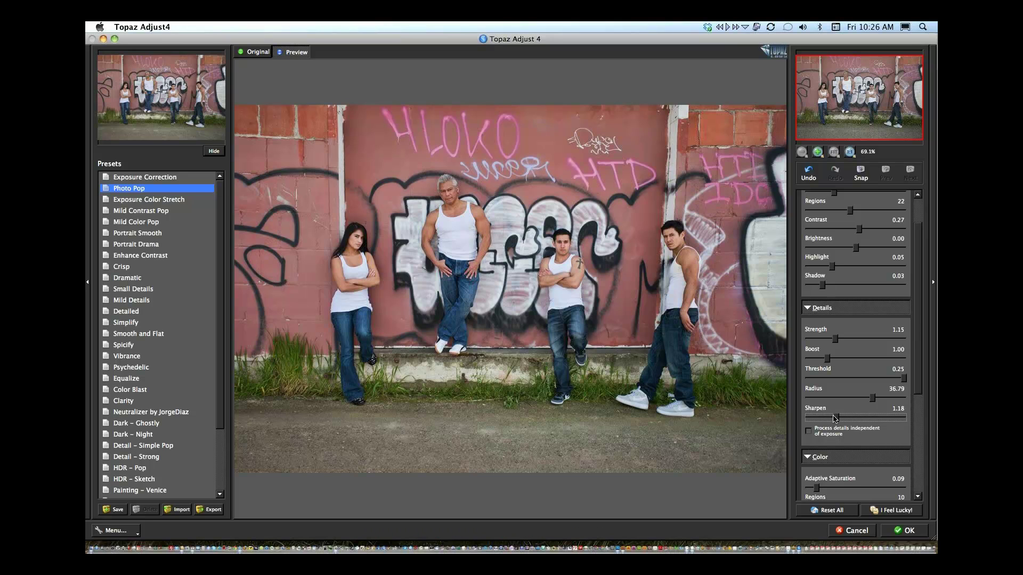
left_click_drag(835, 340, 838, 343)
left_click(823, 287)
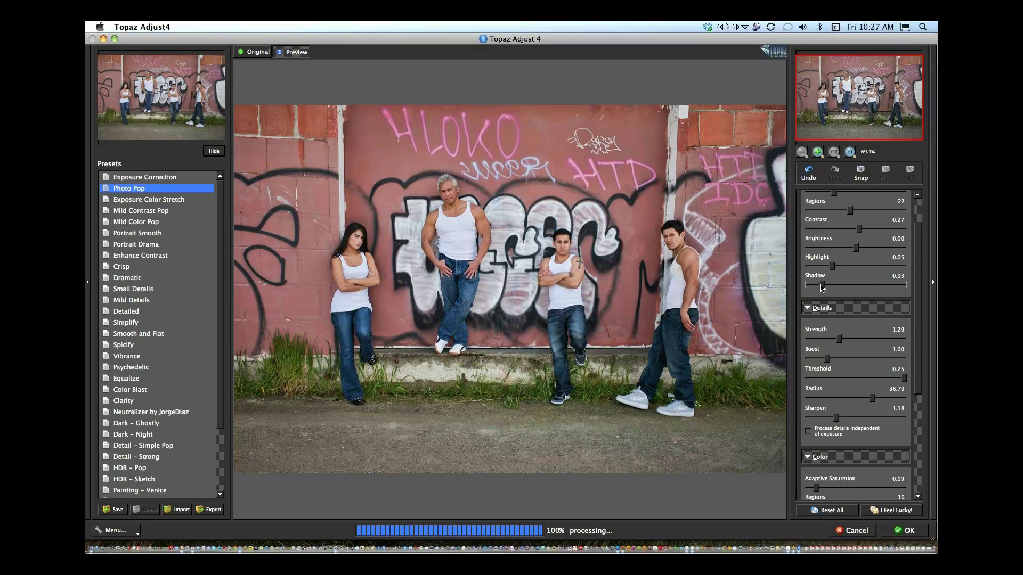
Raise the exposure Brightness to 0.04 and increase the details Sharpen value to 1.62.
left_click_drag(858, 247, 855, 251)
double_click(853, 250)
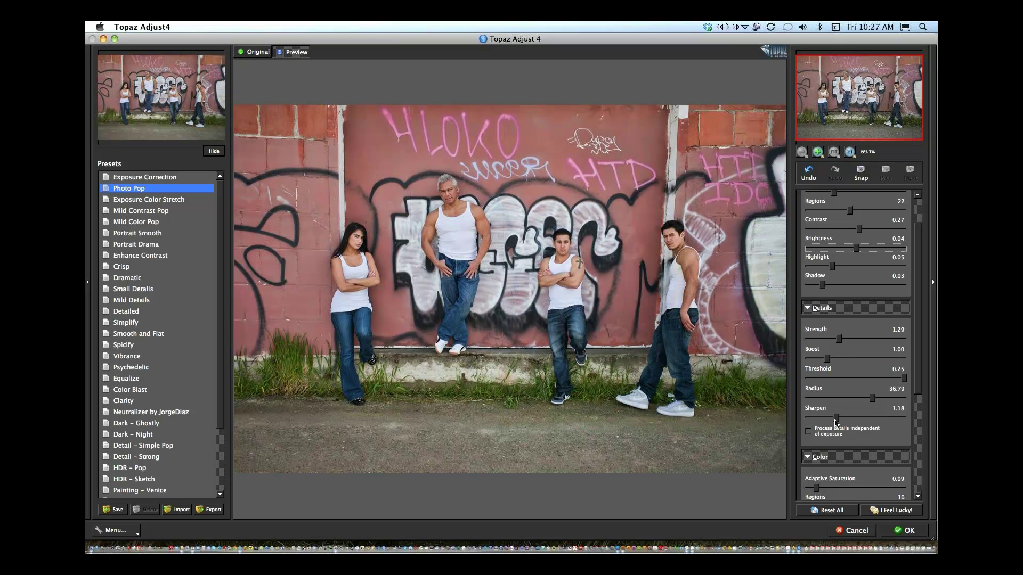
left_click_drag(836, 421, 842, 420)
mouse_move(842, 420)
left_mouse_down()
mouse_move(865, 420)
mouse_move(847, 420)
left_mouse_up()
Set the colour Saturation to 1.09 and Saturation Boost to 0.98, and apply the Topaz Adjust filter.
scroll(912, 341, "down", 3)
scroll(912, 376, "down", 1)
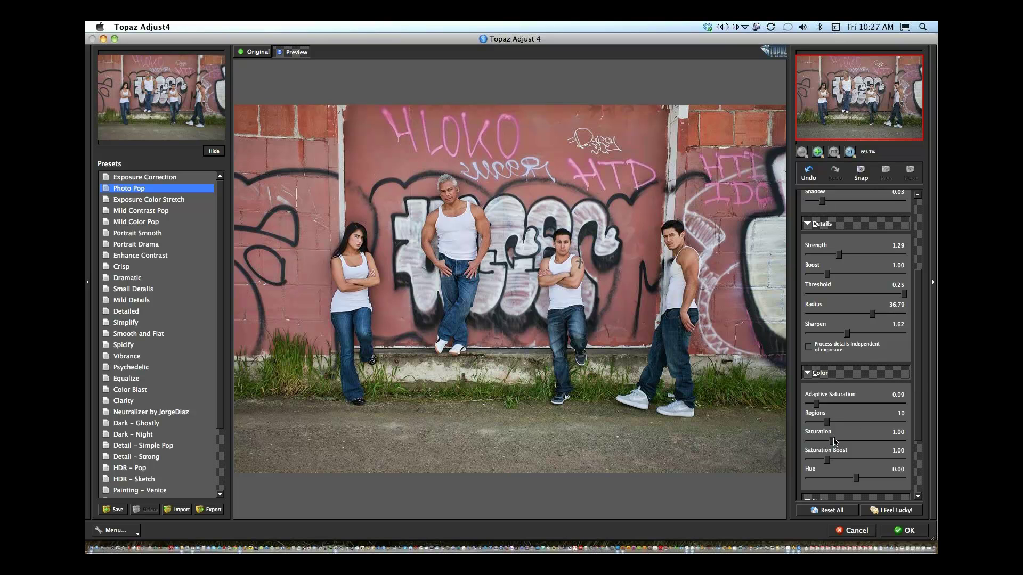
left_click_drag(833, 441, 834, 444)
left_click_drag(829, 463, 832, 461)
left_click_drag(829, 463, 827, 461)
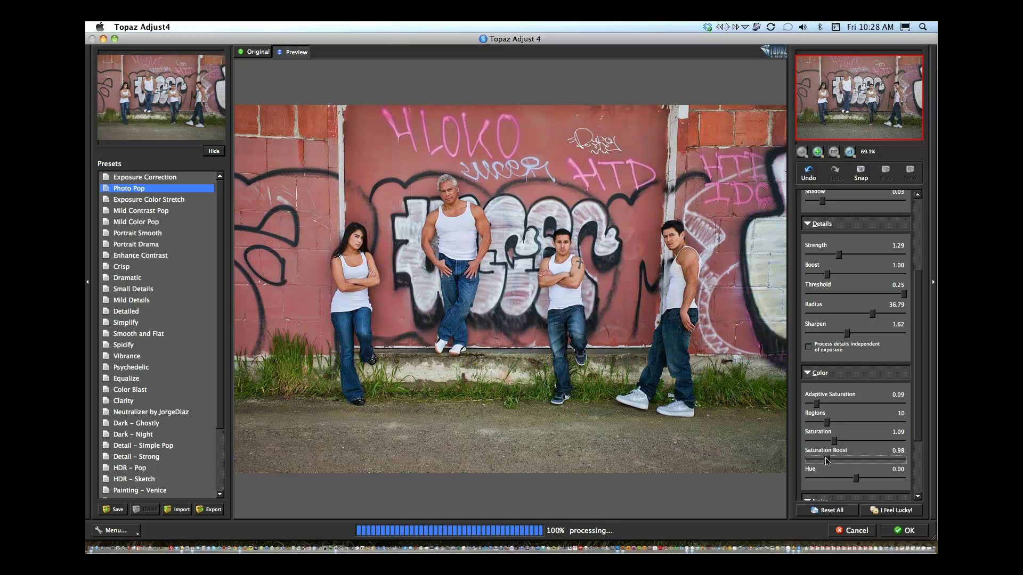
left_click(899, 529)
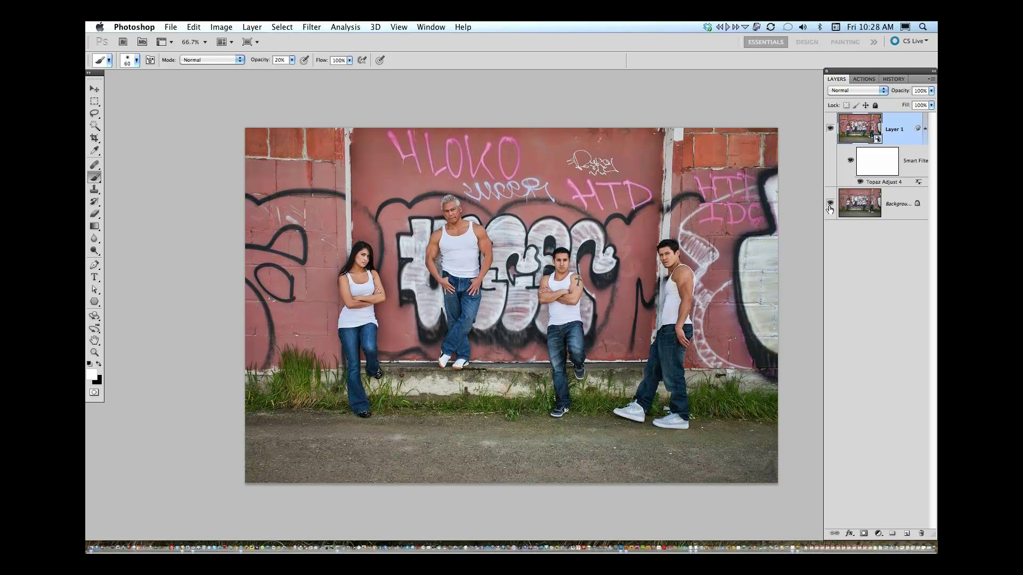
Compare the filtered photo with the original by hiding and restoring the layer above the Background.
left_click(830, 206, "alt")
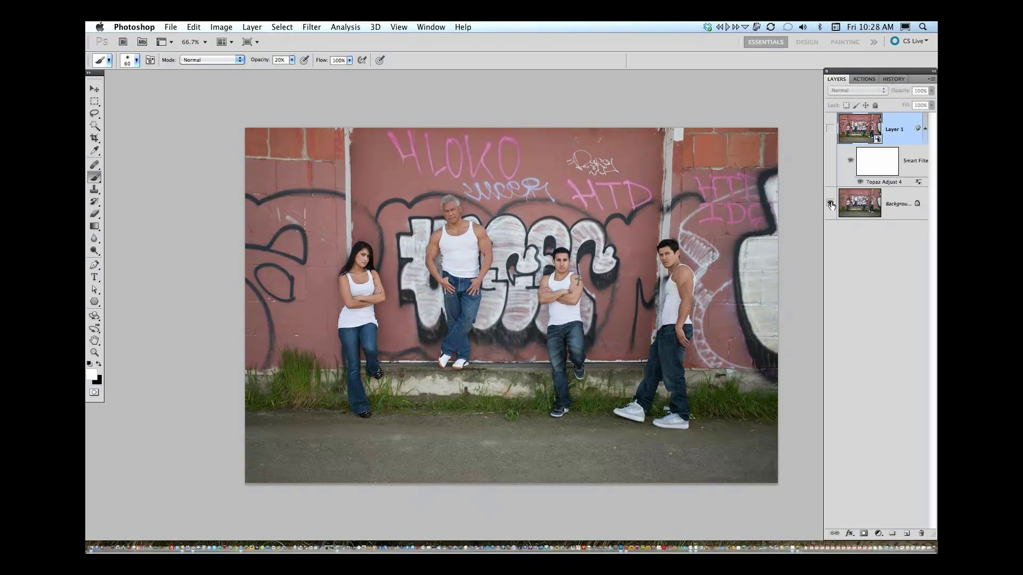
left_click(830, 206, "alt")
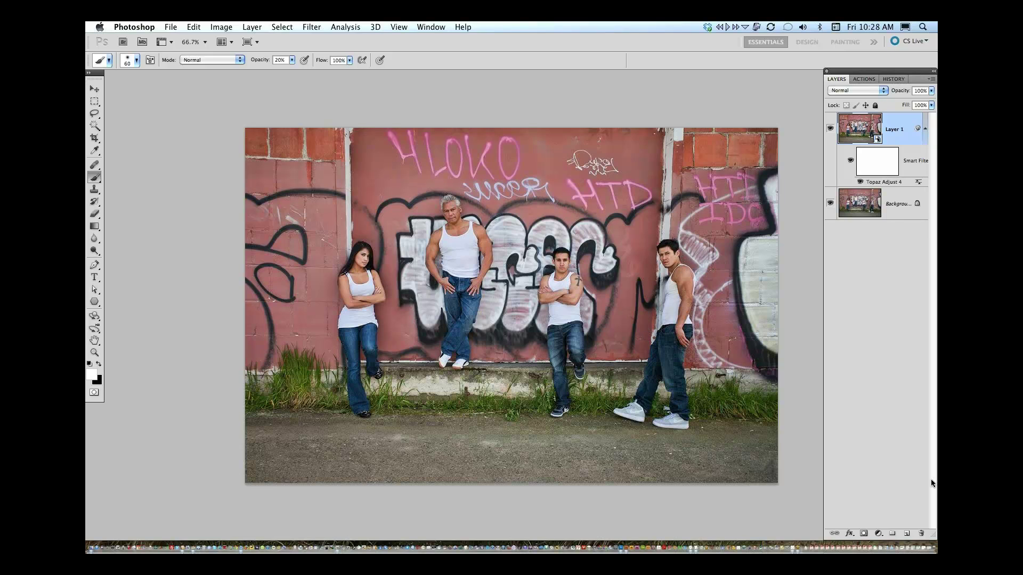
Add a new empty layer above the Topaz-filtered layer and set its blend mode to Soft Light.
left_click(907, 534)
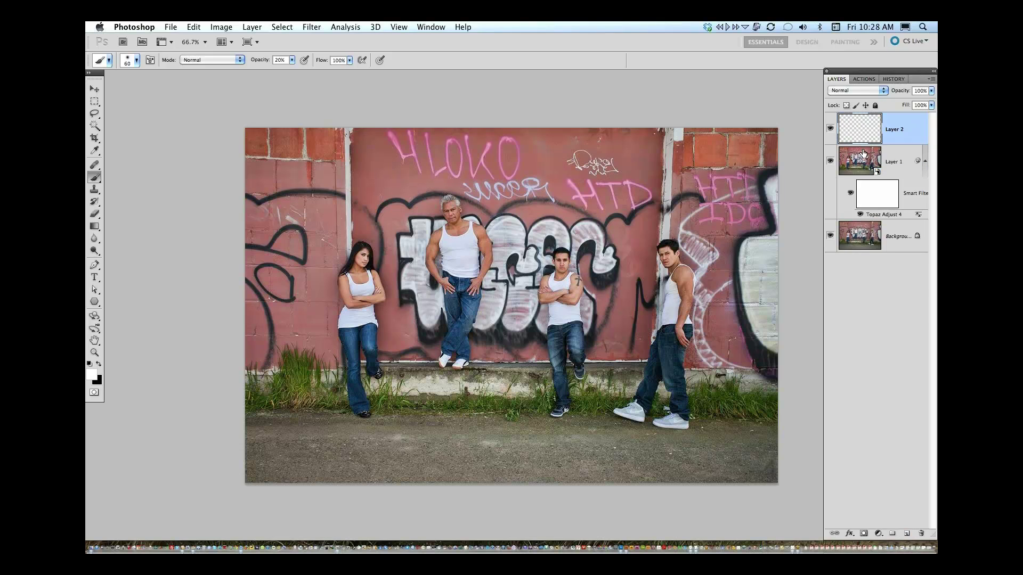
left_click(859, 92)
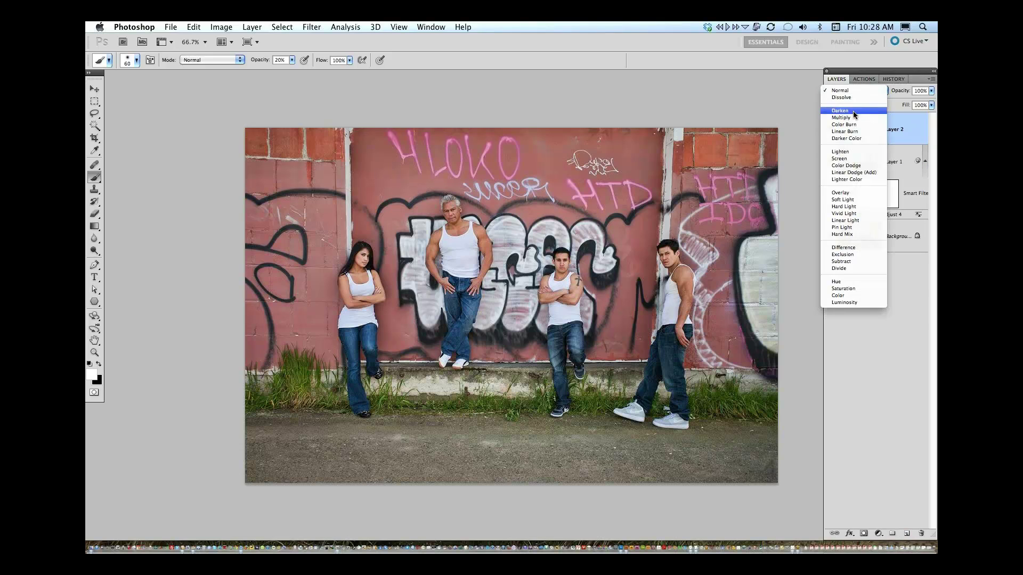
left_click(852, 200)
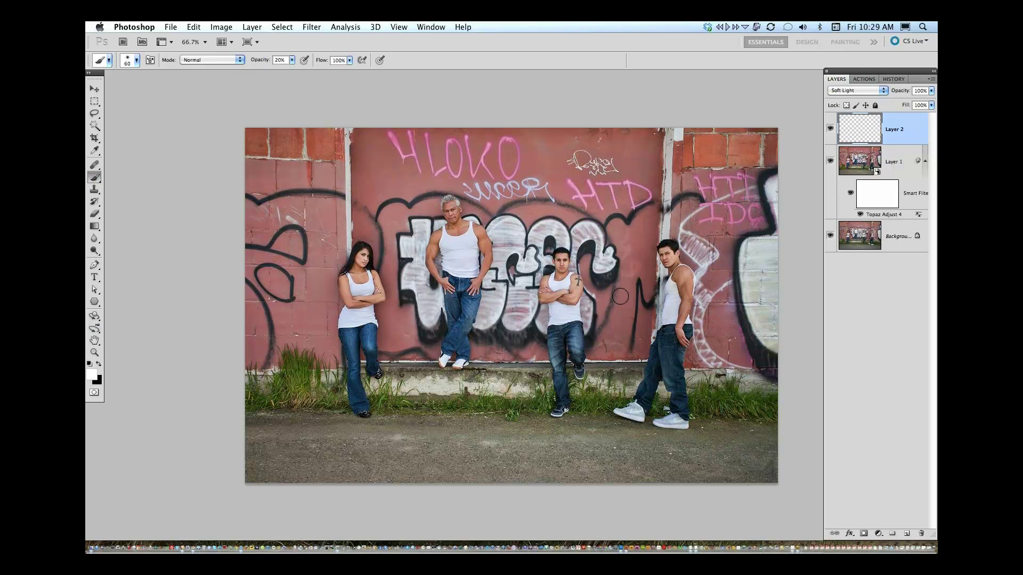
Brighten the four people by brushing white at 20% opacity over their faces and bodies on the Soft Light layer.
mouse_move(673, 263)
left_mouse_down()
mouse_move(663, 254)
mouse_move(678, 269)
mouse_move(664, 404)
left_mouse_up()
mouse_move(586, 335)
left_mouse_down()
mouse_move(554, 341)
mouse_move(564, 315)
mouse_move(554, 264)
left_mouse_up()
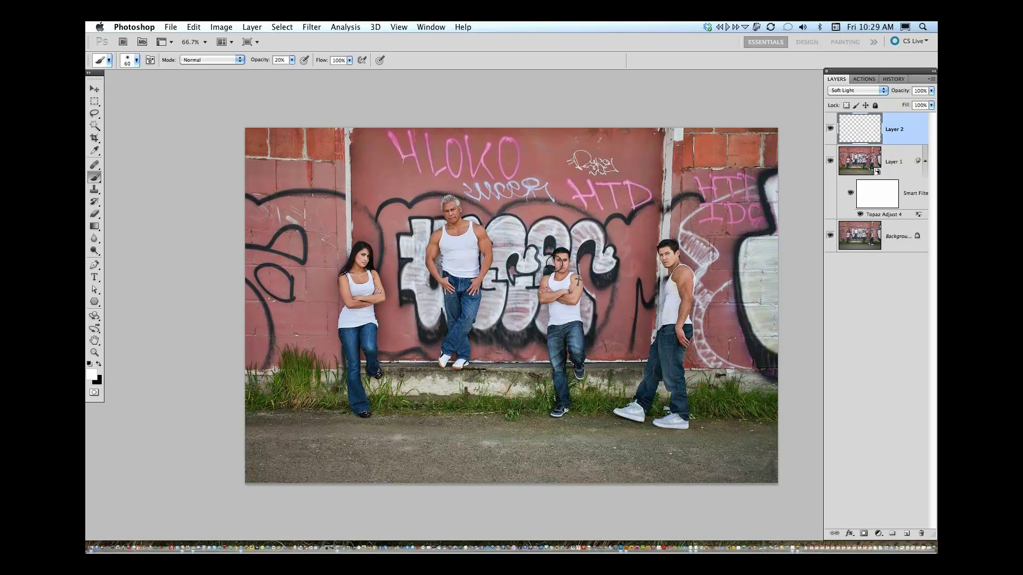
mouse_move(461, 215)
left_mouse_down()
mouse_move(445, 209)
mouse_move(454, 215)
mouse_move(452, 352)
mouse_move(431, 256)
mouse_move(430, 274)
left_mouse_up()
mouse_move(362, 260)
left_mouse_down()
mouse_move(370, 267)
mouse_move(354, 334)
mouse_move(361, 392)
mouse_move(360, 334)
left_mouse_up()
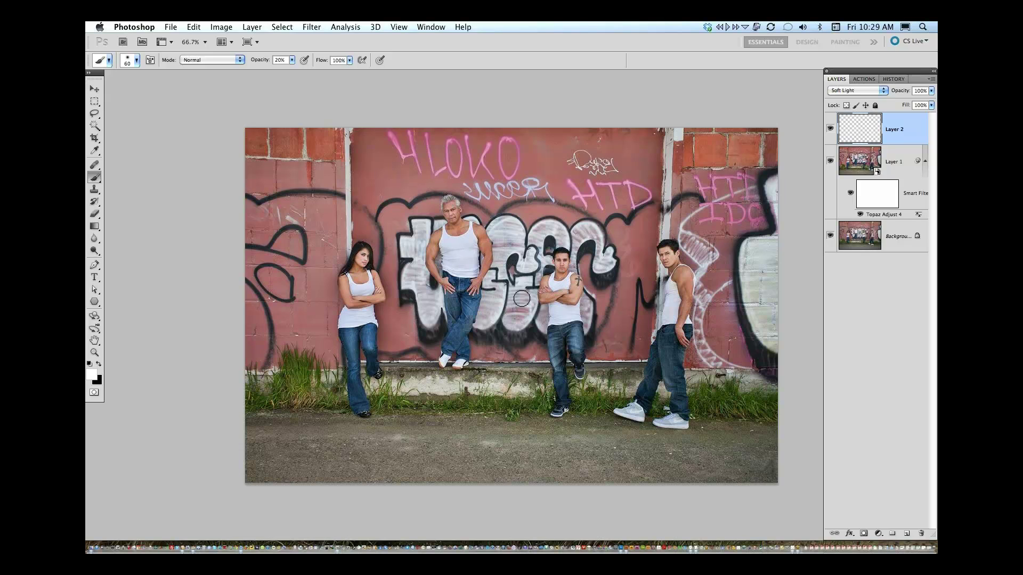
Switch the brush to black and darken the older man's white shirt and the two right-hand men's jeans and shoes.
key("x")
mouse_move(463, 228)
left_mouse_down()
mouse_move(435, 250)
mouse_move(460, 246)
mouse_move(452, 266)
mouse_move(468, 259)
mouse_move(466, 303)
mouse_move(452, 301)
mouse_move(455, 279)
mouse_move(445, 277)
mouse_move(469, 287)
left_mouse_up()
mouse_move(572, 341)
left_mouse_down()
mouse_move(551, 294)
mouse_move(631, 413)
mouse_move(674, 422)
left_mouse_up()
Reduce the brush to size 15 and paint black over small shadow areas on the people's faces, arms and jeans.
key("bracketleft")
key("bracketleft")
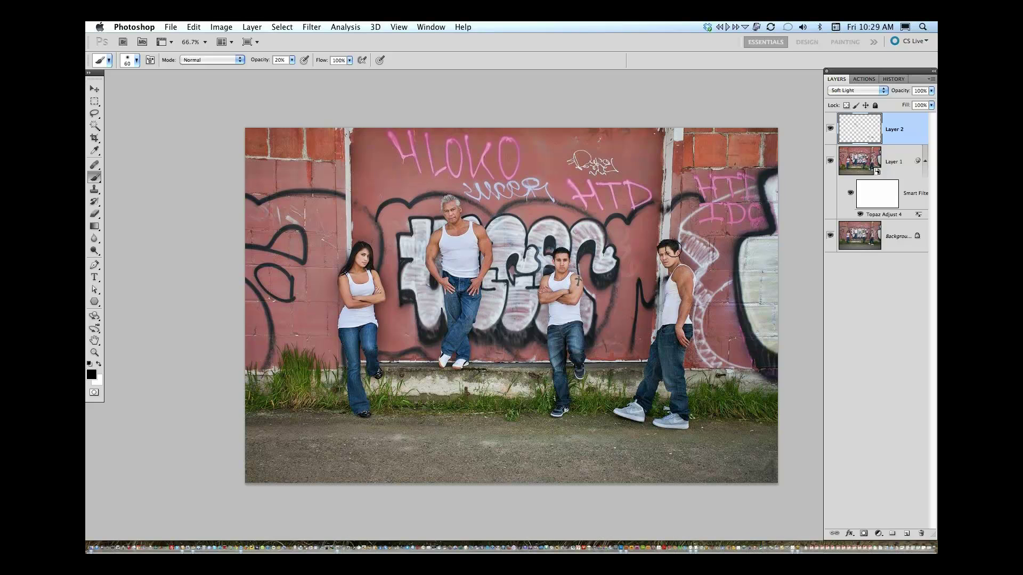
key("bracketleft")
key("bracketleft")
key("bracketleft")
key("bracketleft")
key("bracketleft")
left_click(555, 254)
left_click(438, 248)
mouse_move(353, 258)
left_mouse_down()
mouse_move(347, 308)
mouse_move(360, 308)
left_mouse_up()
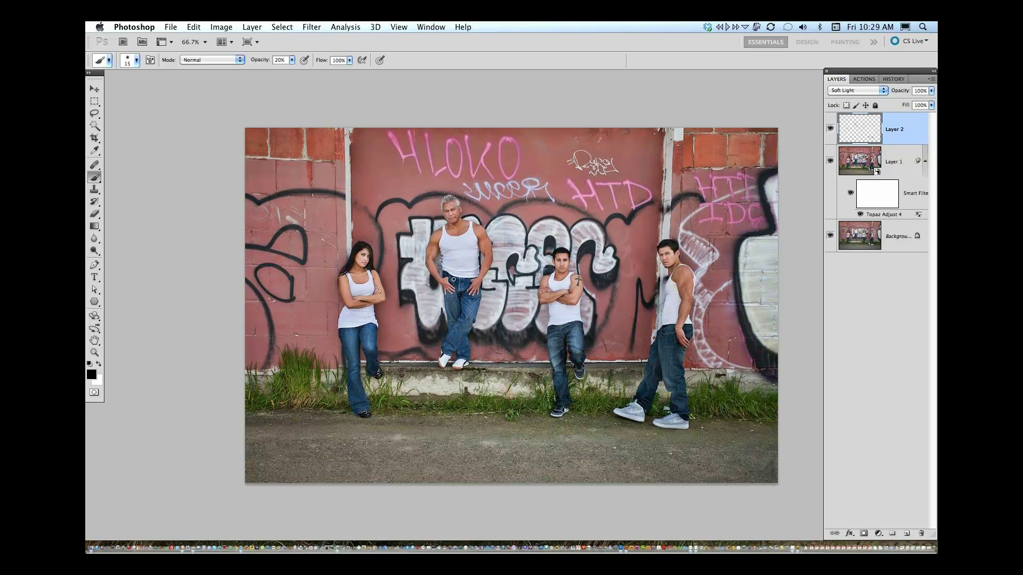
mouse_move(456, 299)
left_mouse_down()
mouse_move(458, 333)
mouse_move(472, 310)
left_mouse_up()
left_click_drag(559, 333, 560, 363)
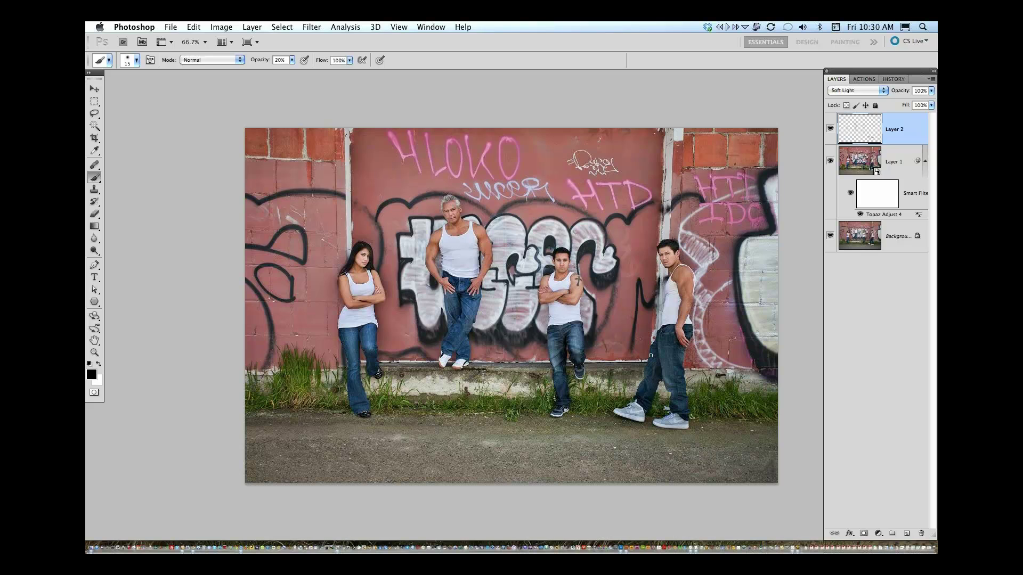
left_click_drag(651, 356, 655, 378)
Stamp all visible layers into a new top layer and convert it for smart filters.
key("super+minus")
key("super+alt+shift+e")
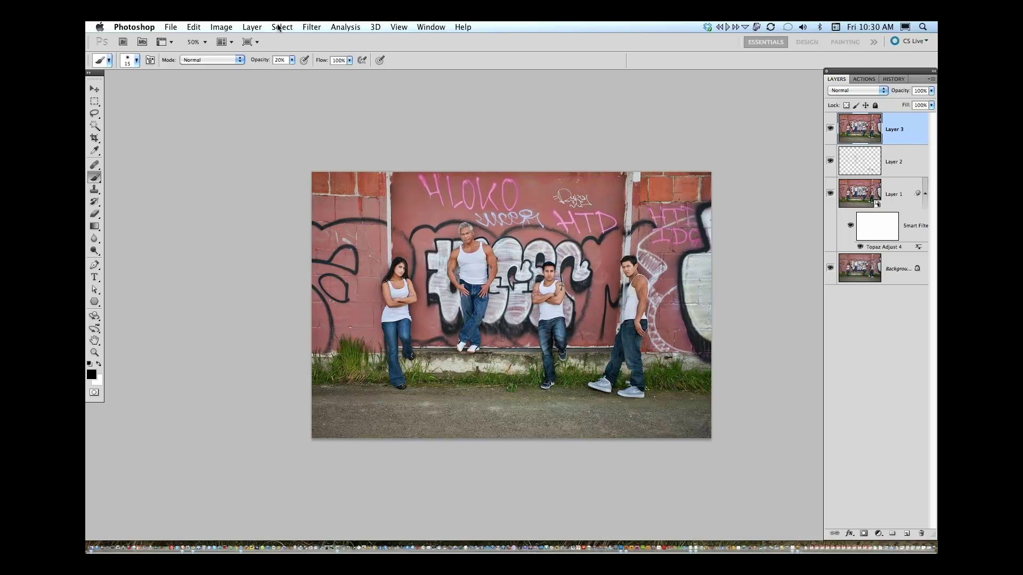
left_click(307, 27)
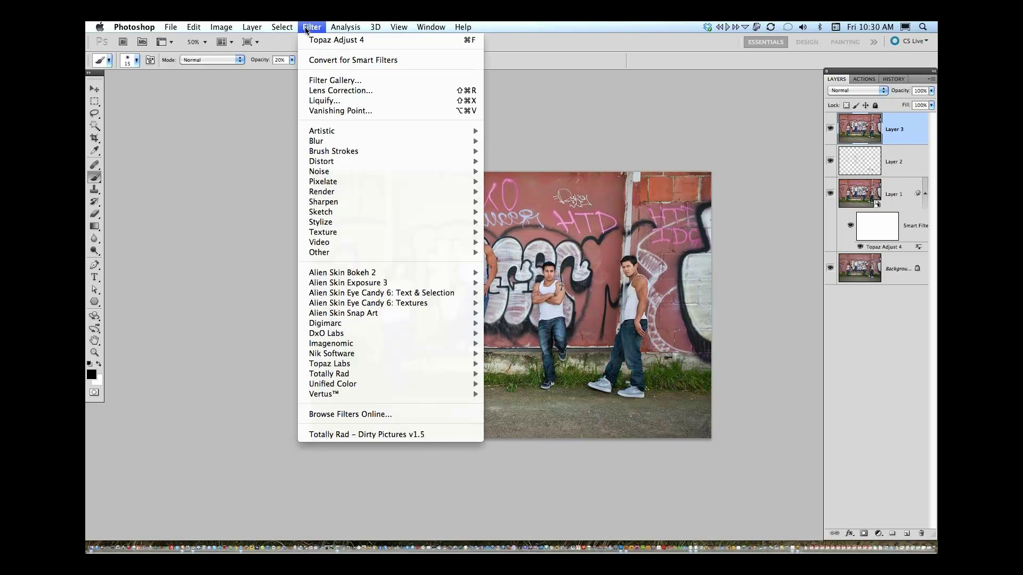
left_click(319, 61)
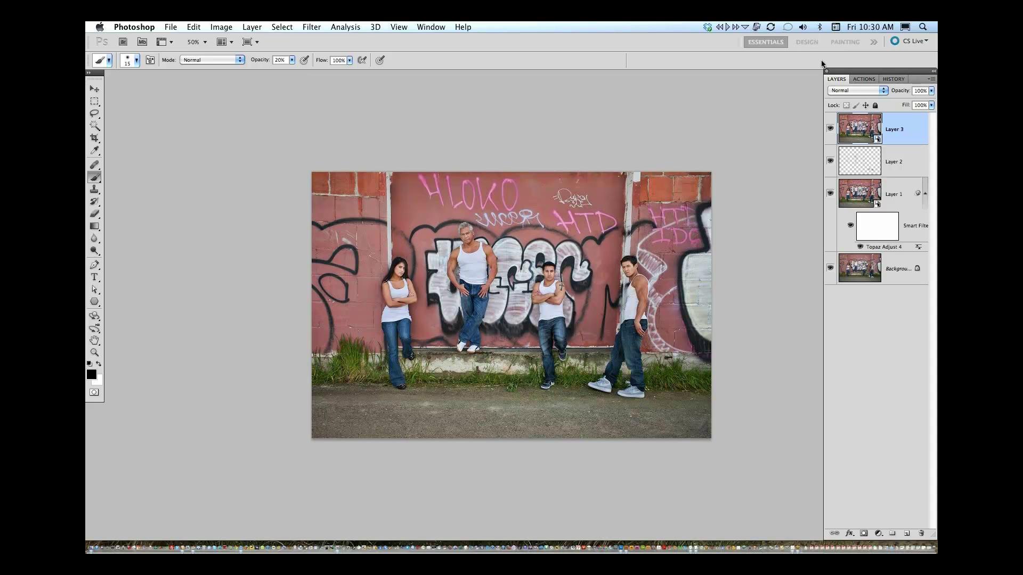
Open the Topaz Adjust 4 filter on the merged layer and reset all its settings.
key("super+plus")
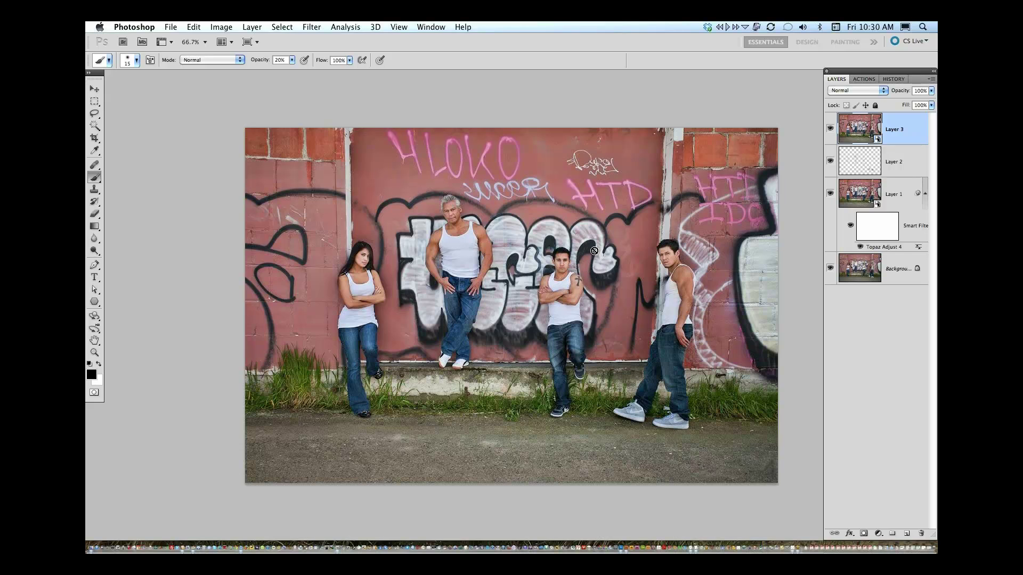
left_click(311, 27)
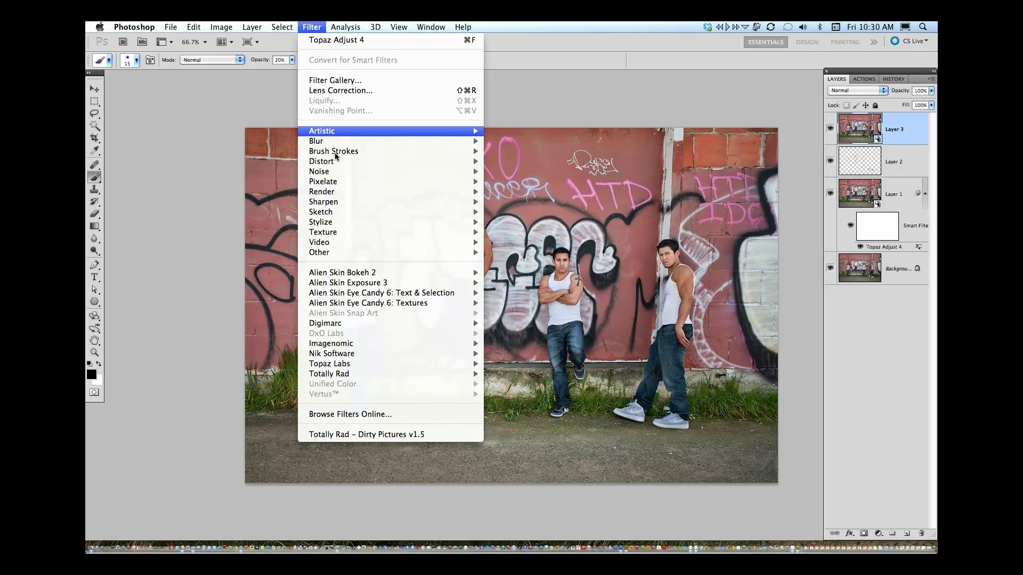
mouse_move(458, 363)
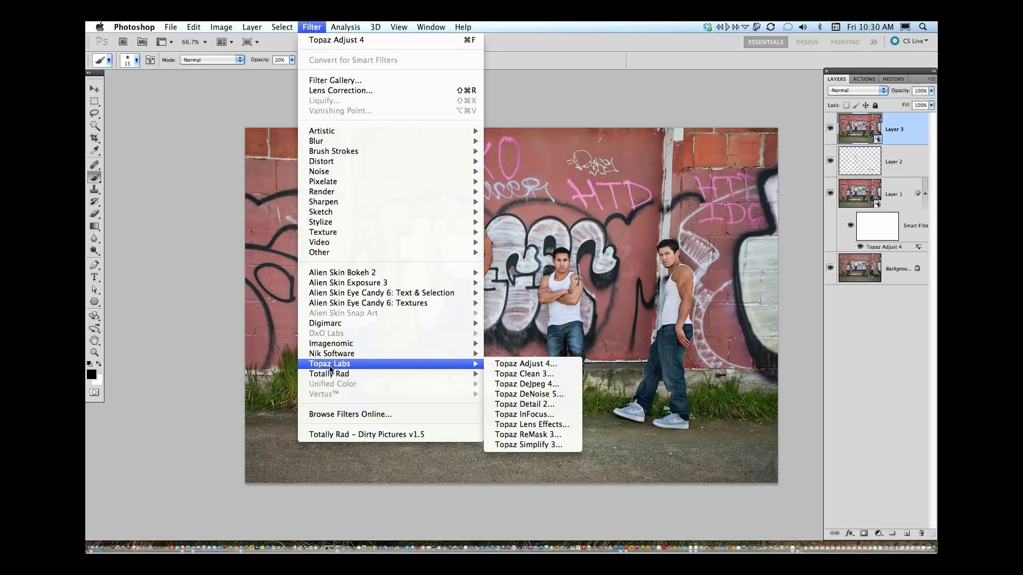
left_click(556, 364)
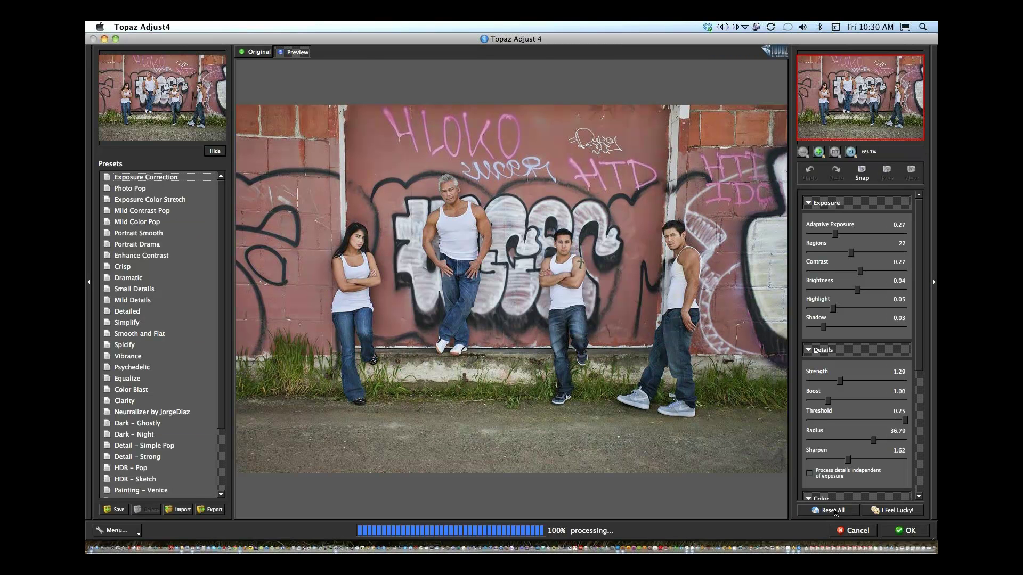
left_click(830, 511)
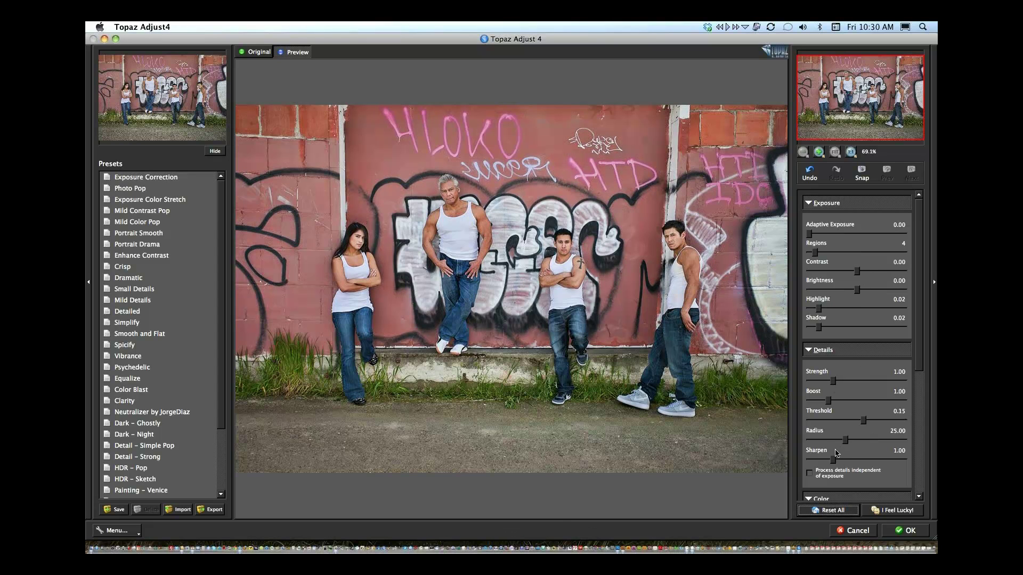
In the Topaz Adjust Details settings, set Sharpen to 0.96 and Strength to 1.33.
left_click_drag(833, 461, 829, 465)
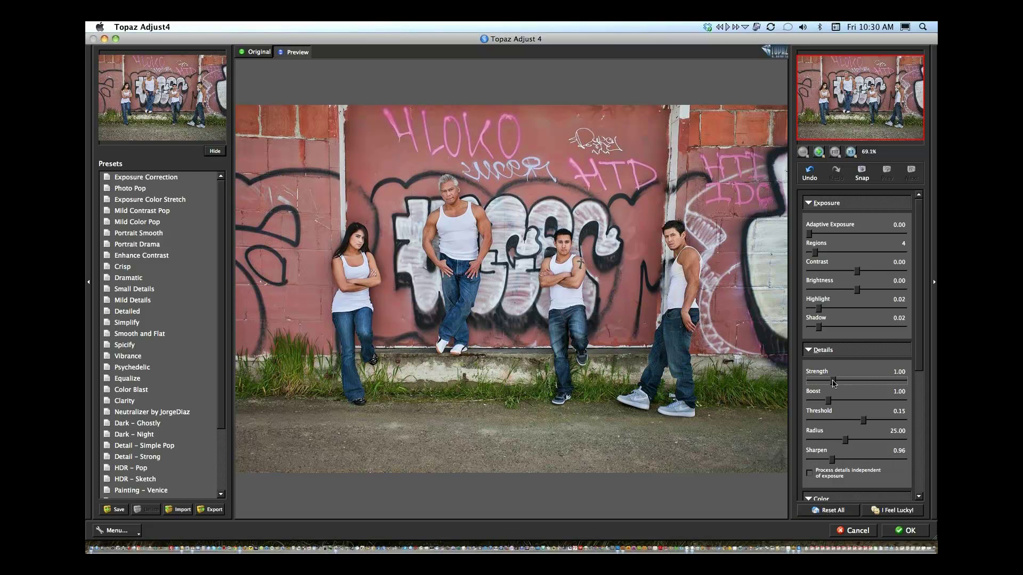
left_click_drag(834, 383, 841, 382)
left_click(842, 382)
Compare the adjusted preview with the original image and apply the Topaz Adjust filter.
left_click(692, 374)
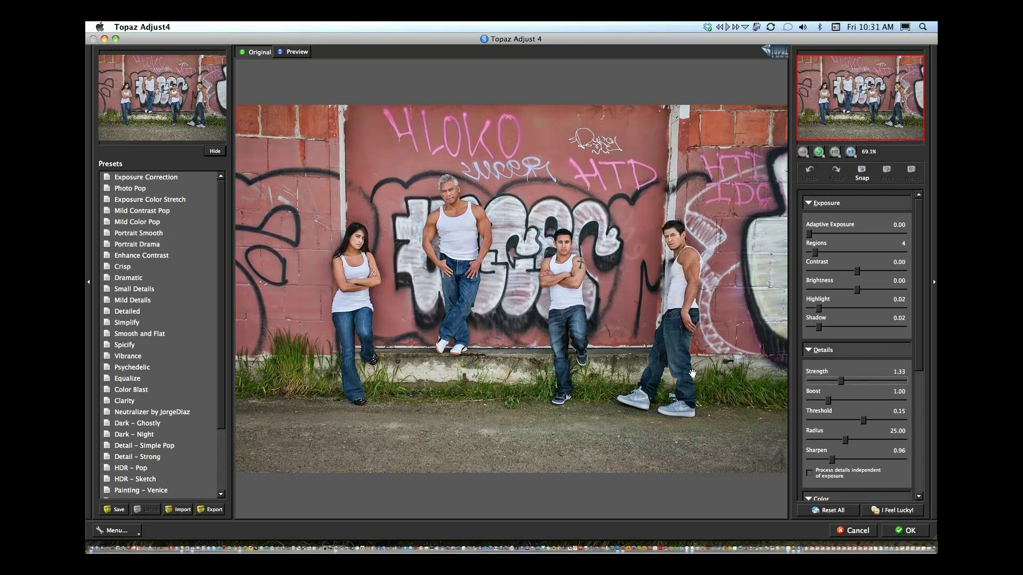
left_click(688, 371)
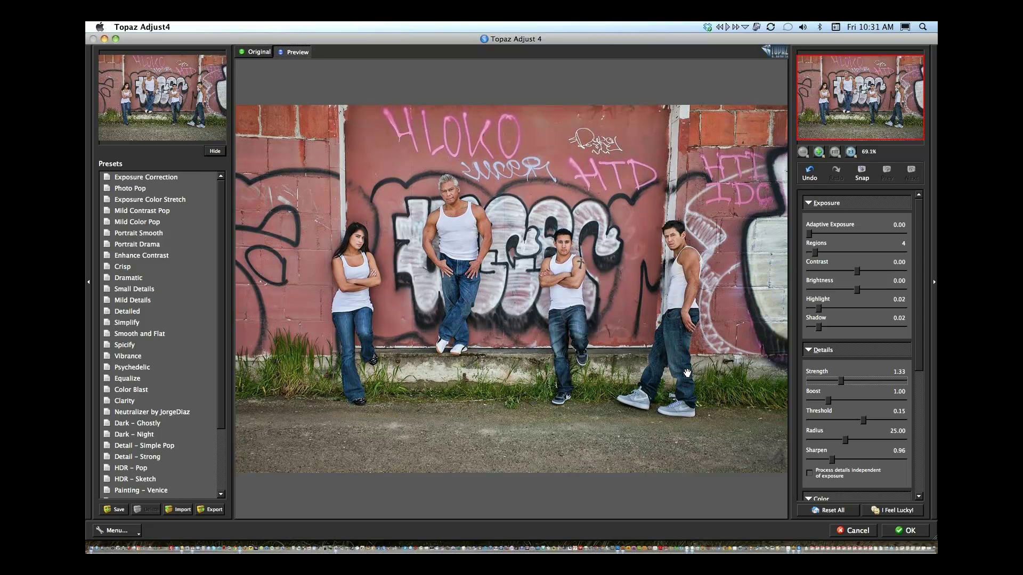
left_click(686, 373)
left_click(904, 534)
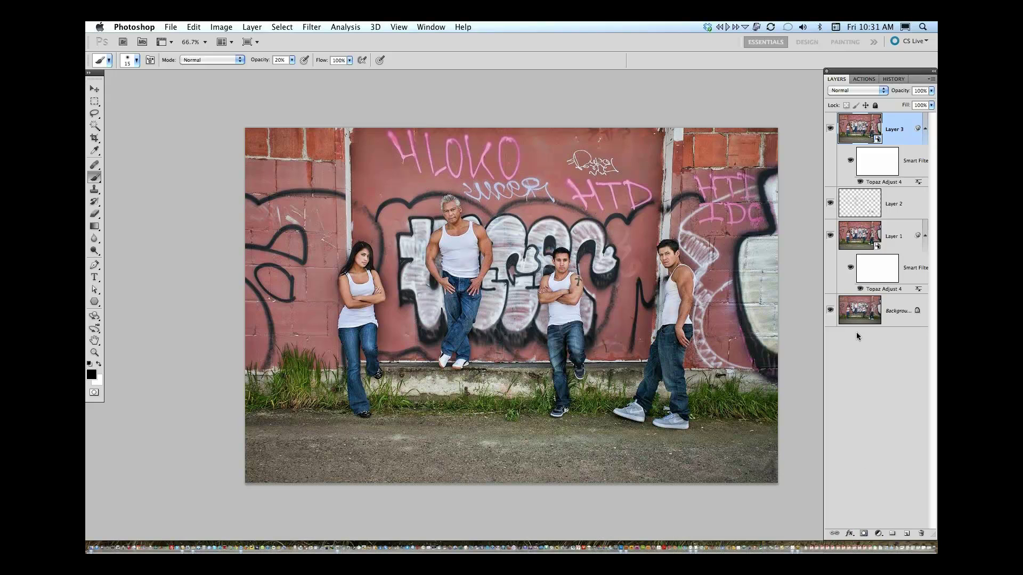
Add a layer mask to the filtered layer and mask out the people's skin with a size 35 black brush at 100% opacity.
left_click(863, 534)
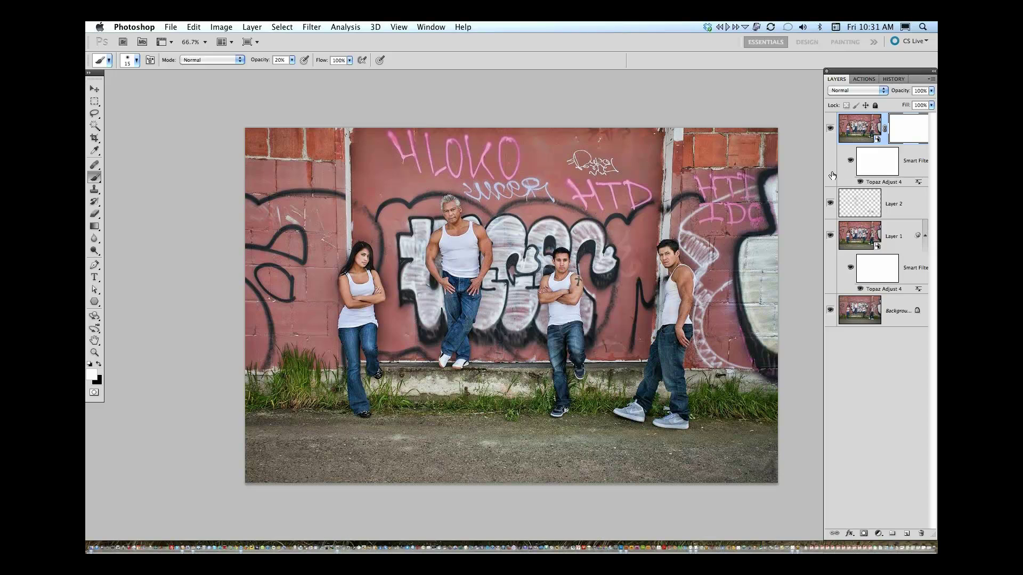
key("x")
key("0")
key("bracketright")
key("bracketright")
left_click_drag(484, 272, 473, 291)
left_click_drag(571, 293, 573, 276)
left_click_drag(683, 280, 681, 331)
left_click(373, 275)
Stamp the masked result into another new top layer and convert that layer for smart filters.
key("super+alt+shift+e")
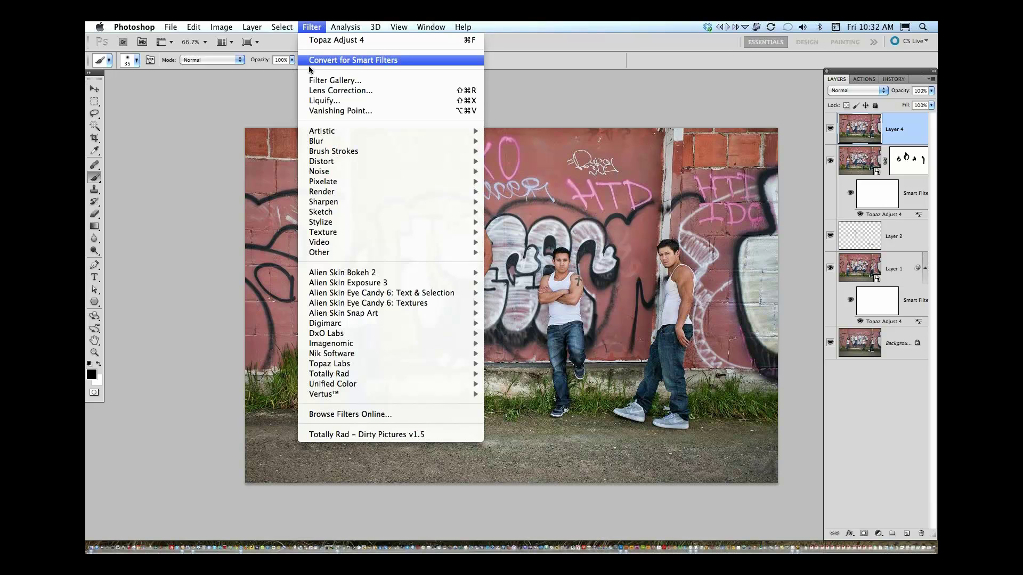
left_click(309, 64)
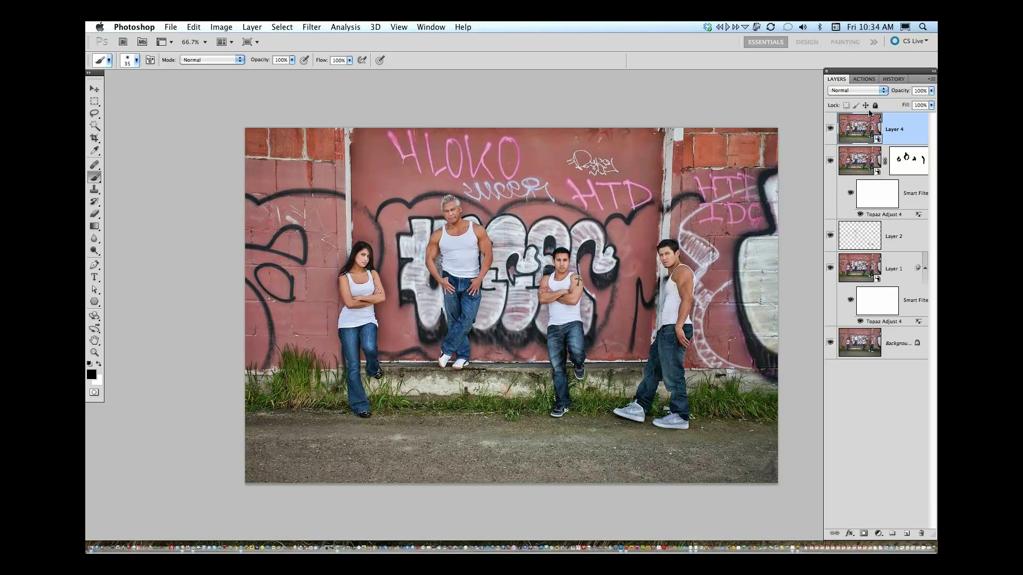
Convert the locked Background into a regular layer named Layer 0 and deselect it.
double_click(863, 344)
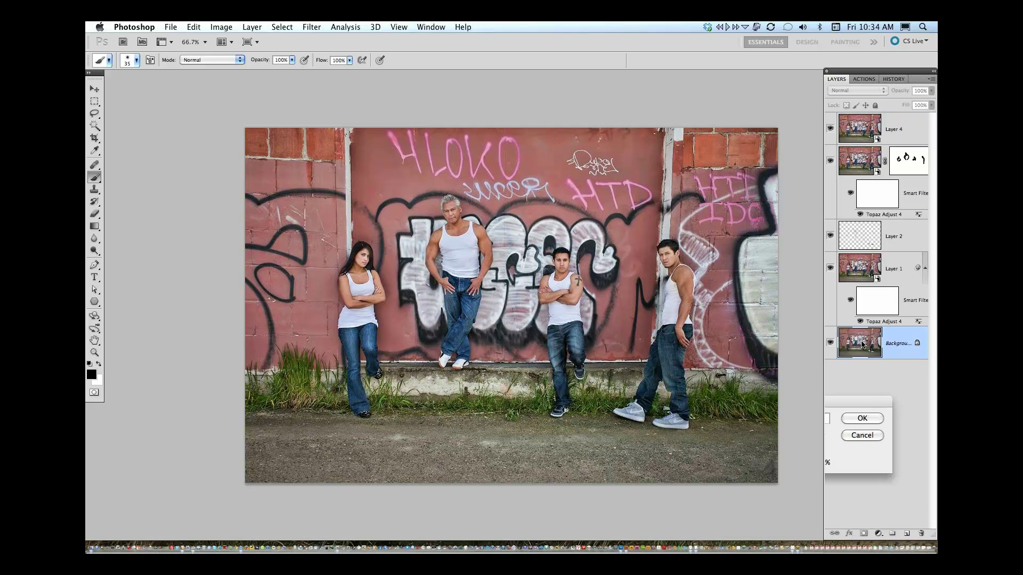
key("Return")
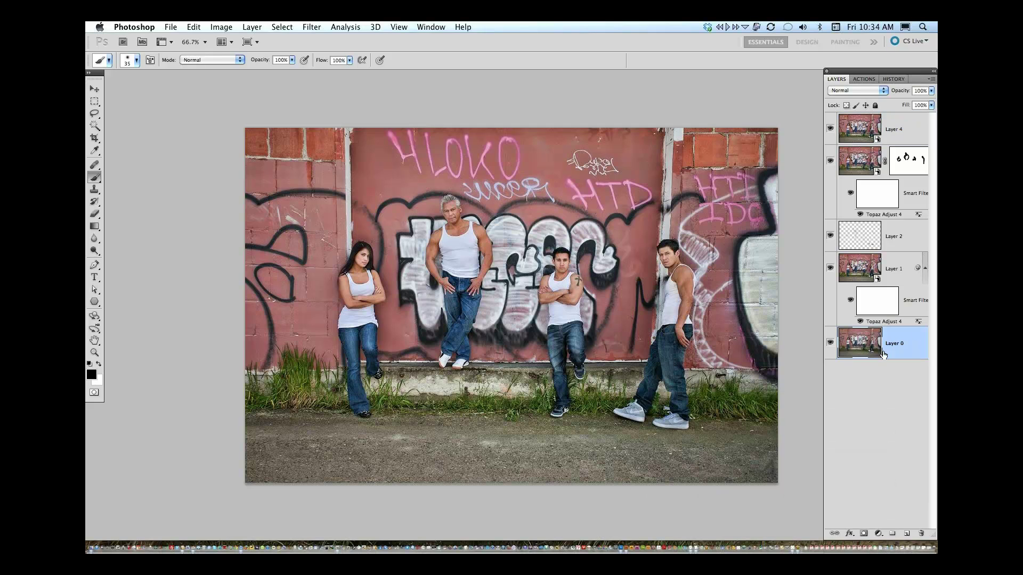
left_click(864, 383)
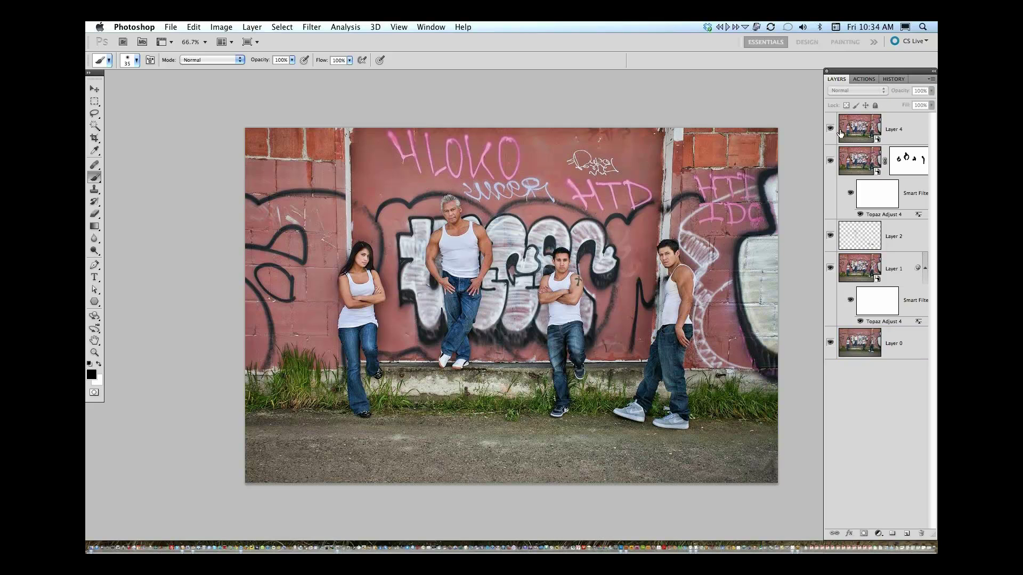
Open Topaz Lens Effects on Layer 4 with the xF Add Vignette effect and reset all its settings.
left_click(858, 136)
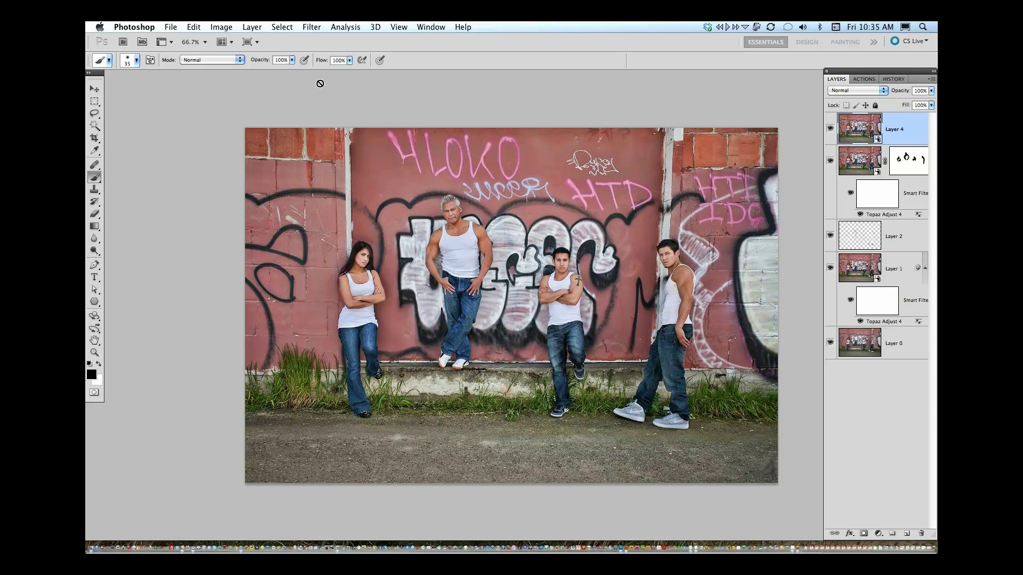
left_click(313, 27)
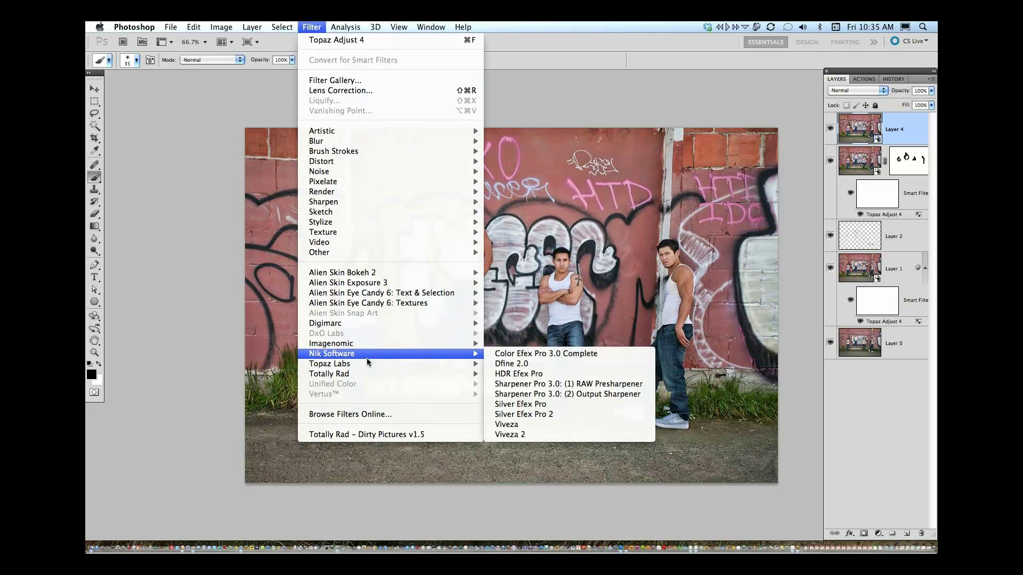
mouse_move(368, 364)
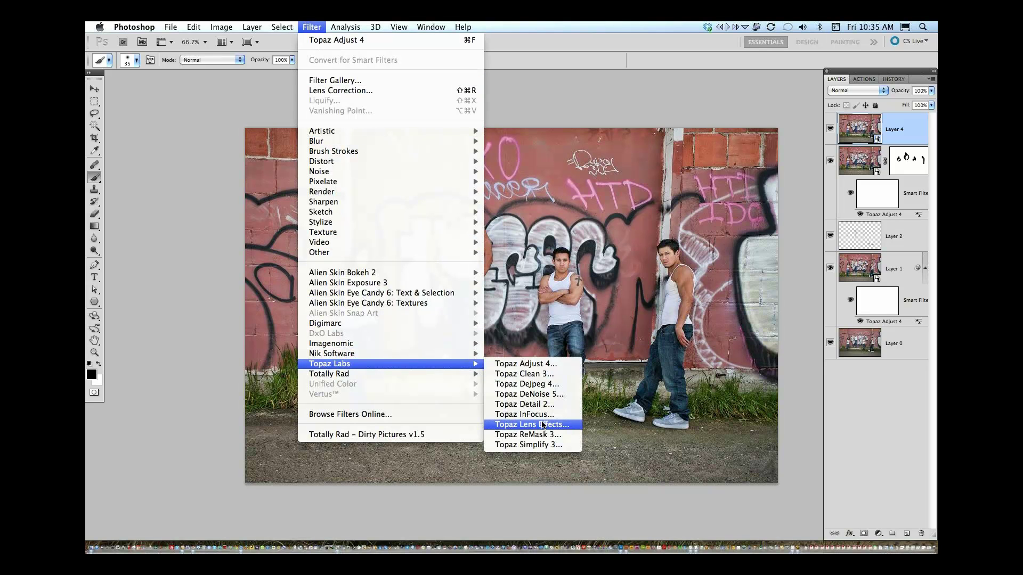
left_click(543, 424)
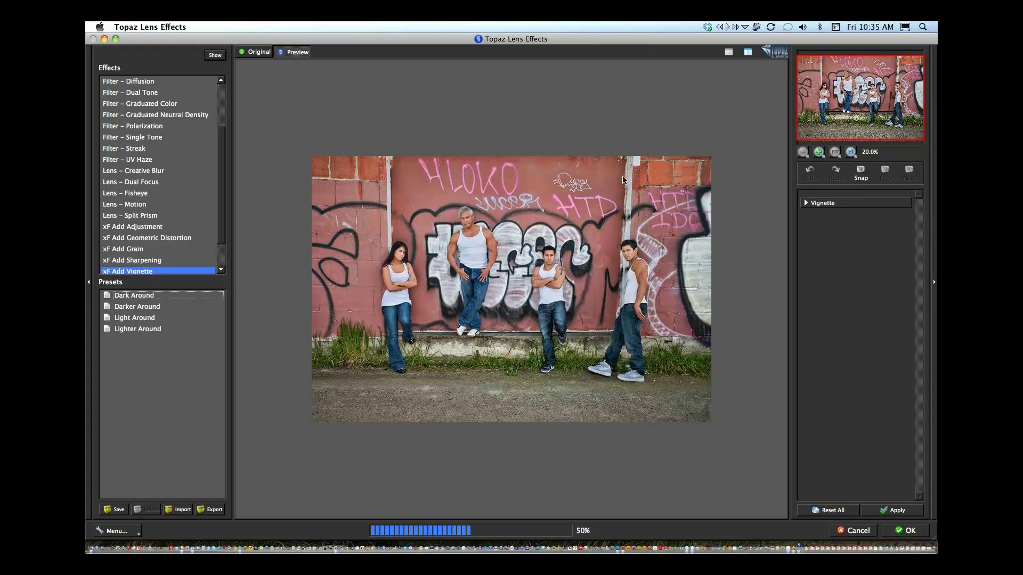
left_click(833, 510)
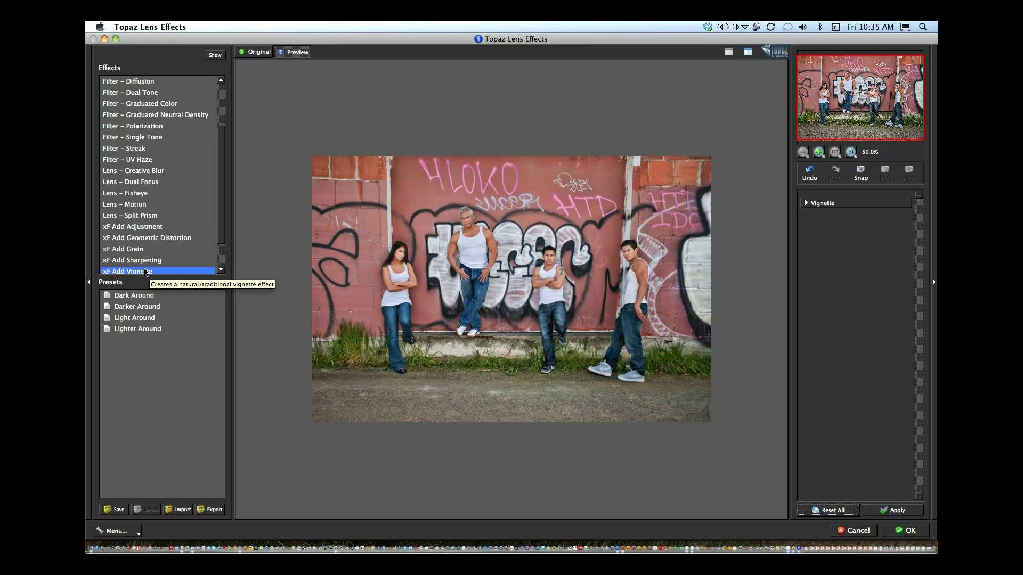
Expand the Vignette settings and set Vignette Strength to -0.11.
left_click(806, 204)
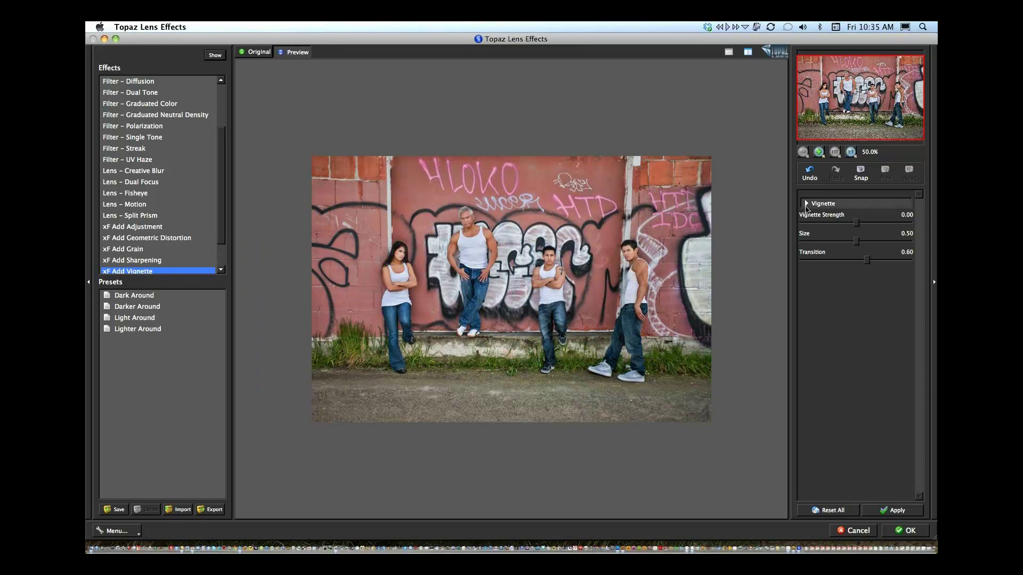
left_click(858, 224)
mouse_move(858, 225)
left_mouse_down()
mouse_move(898, 224)
mouse_move(837, 224)
mouse_move(852, 224)
left_mouse_up()
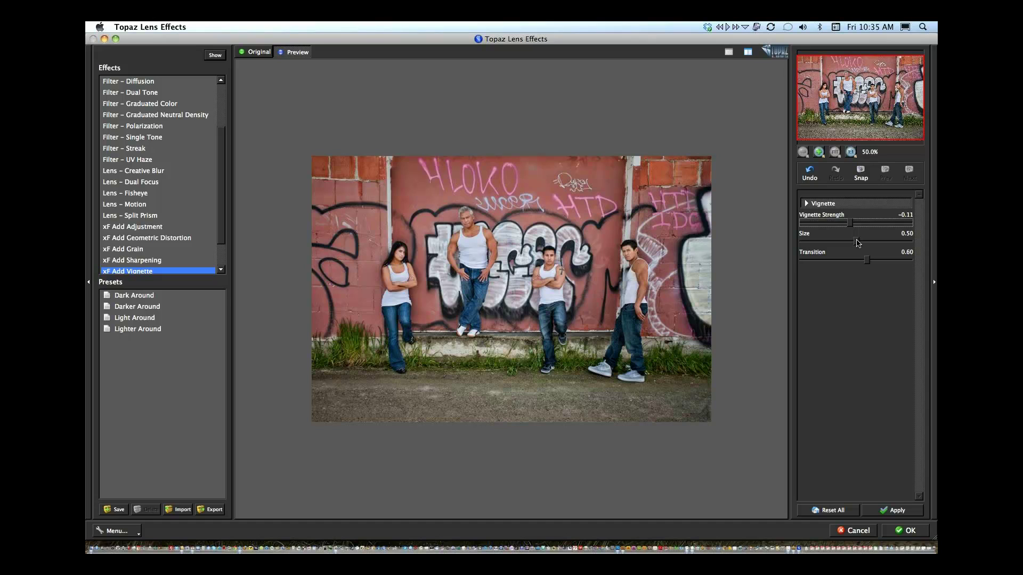
Set the vignette Size to 0.67, adjust its Transition, and apply the Lens Effects filter.
left_click_drag(856, 240, 804, 262)
left_click(870, 259)
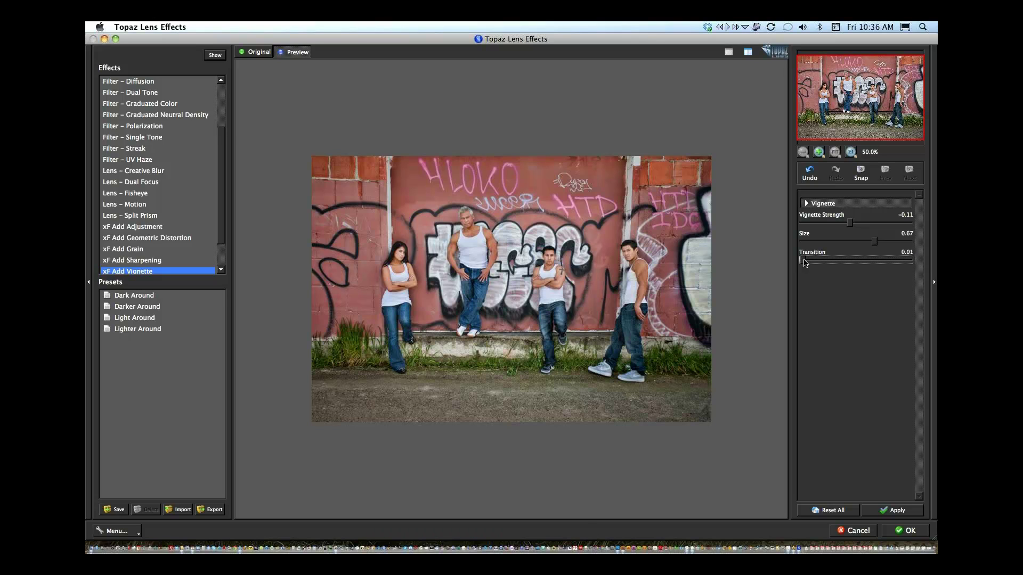
left_click_drag(804, 263, 833, 271)
left_click(910, 531)
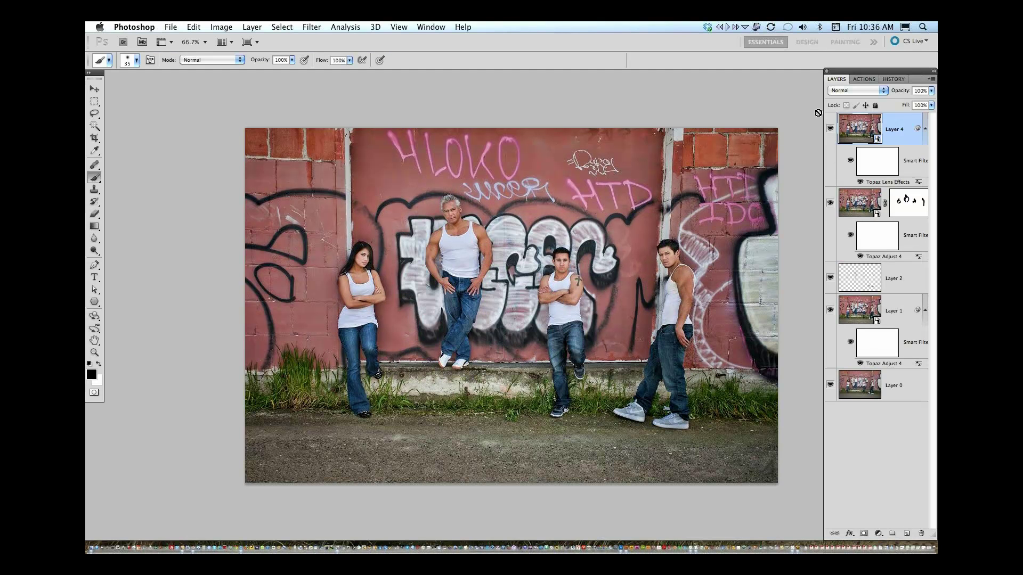
Compare the image with and without the Lens Effects vignette by repeatedly hiding and showing Layer 4.
left_click(830, 129)
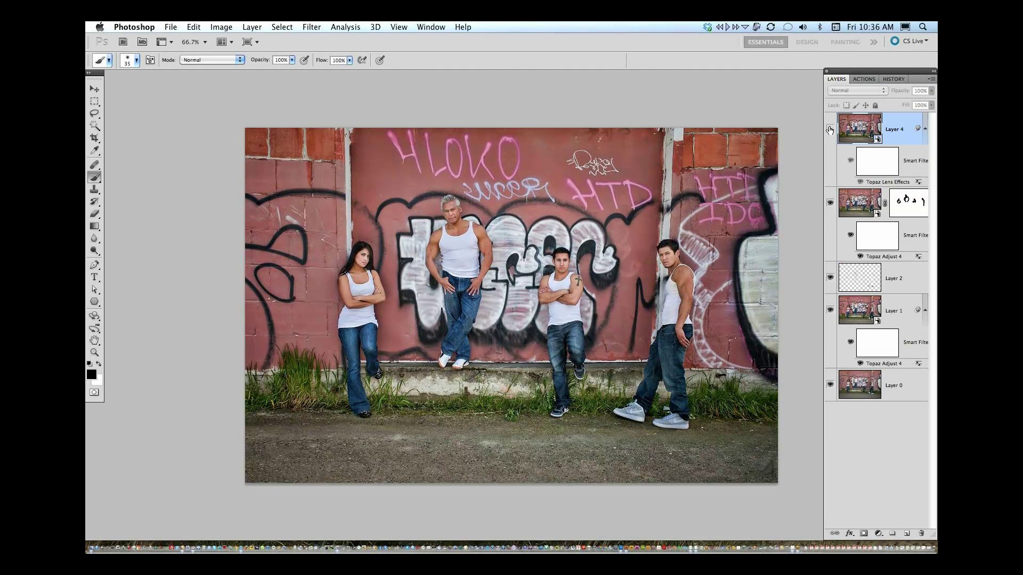
left_click(830, 129)
left_click(829, 129)
left_click(829, 129)
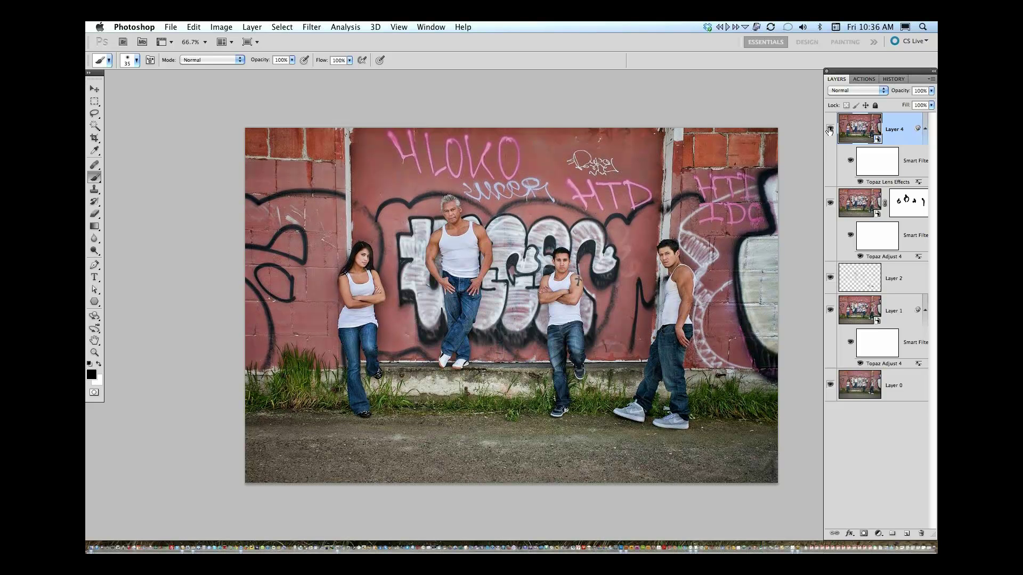
left_click(830, 130)
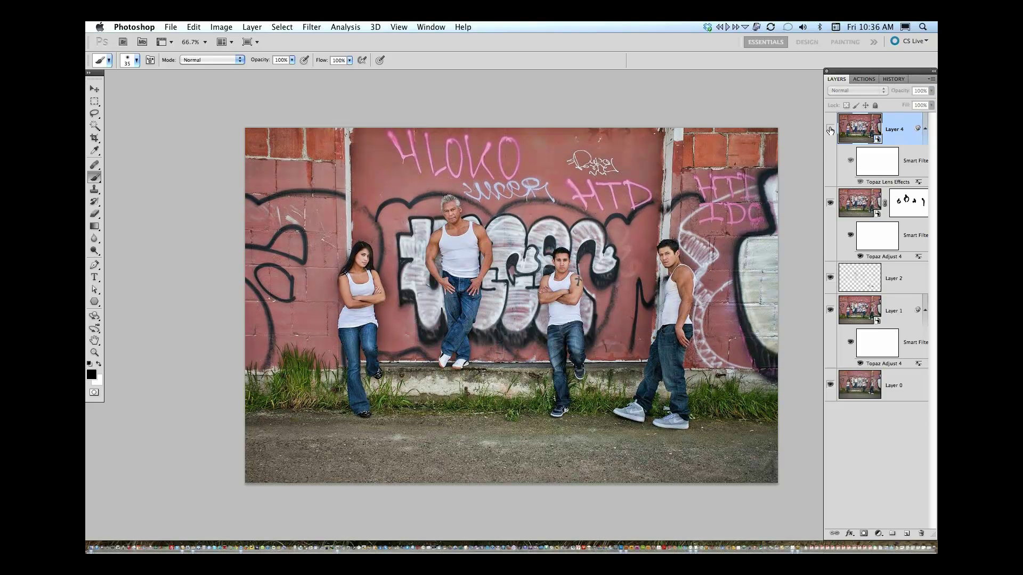
left_click(829, 129)
left_click(829, 130)
left_click(829, 130)
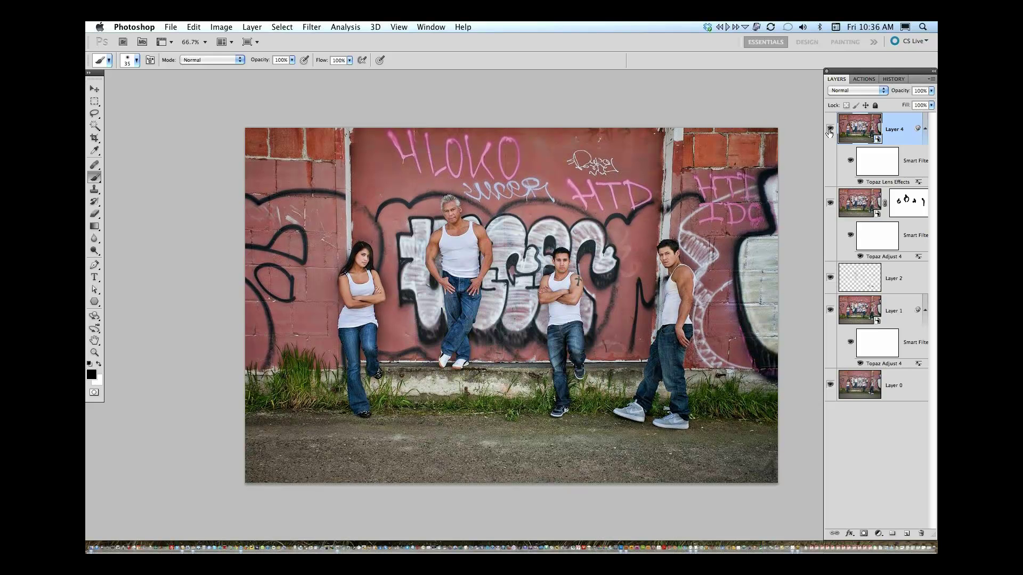
left_click(829, 130)
left_click(830, 130)
left_click(830, 130)
left_click(831, 131)
left_click(831, 131)
left_click(830, 131)
left_click(830, 131)
left_click(830, 131)
left_click(830, 129)
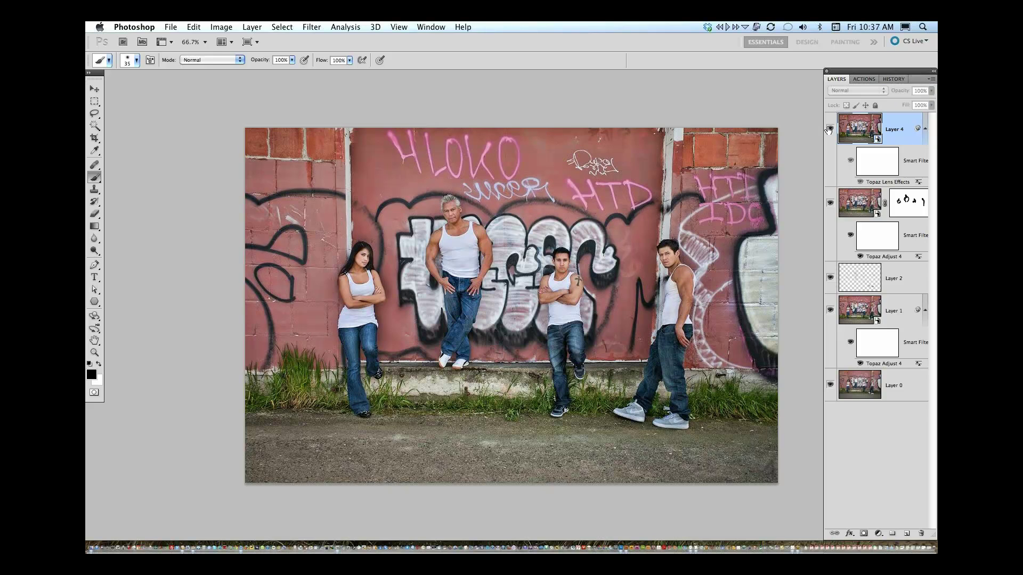
left_click(830, 129)
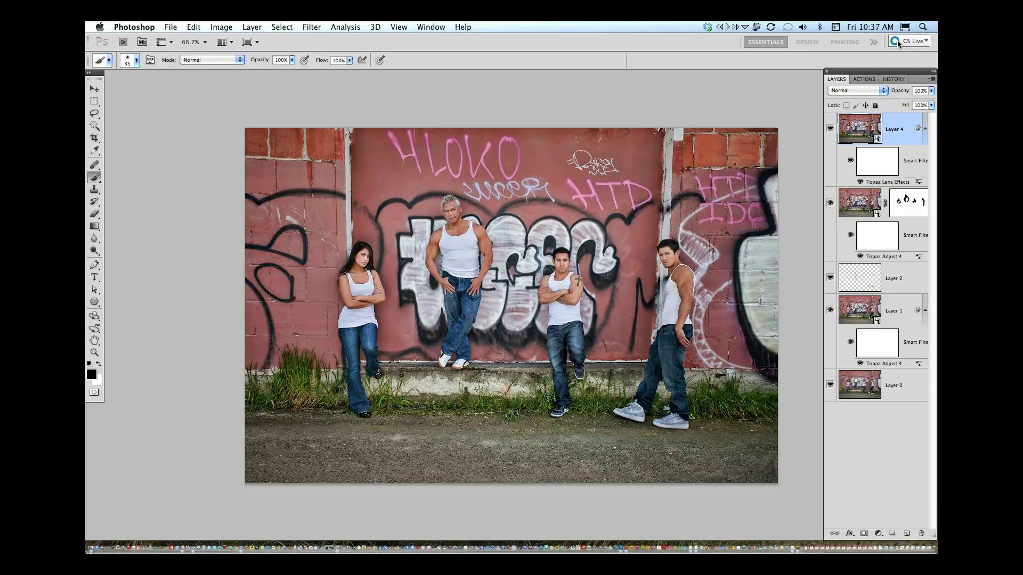
Add a layer mask to Layer 4 and set the brush size to 45.
left_click(864, 534)
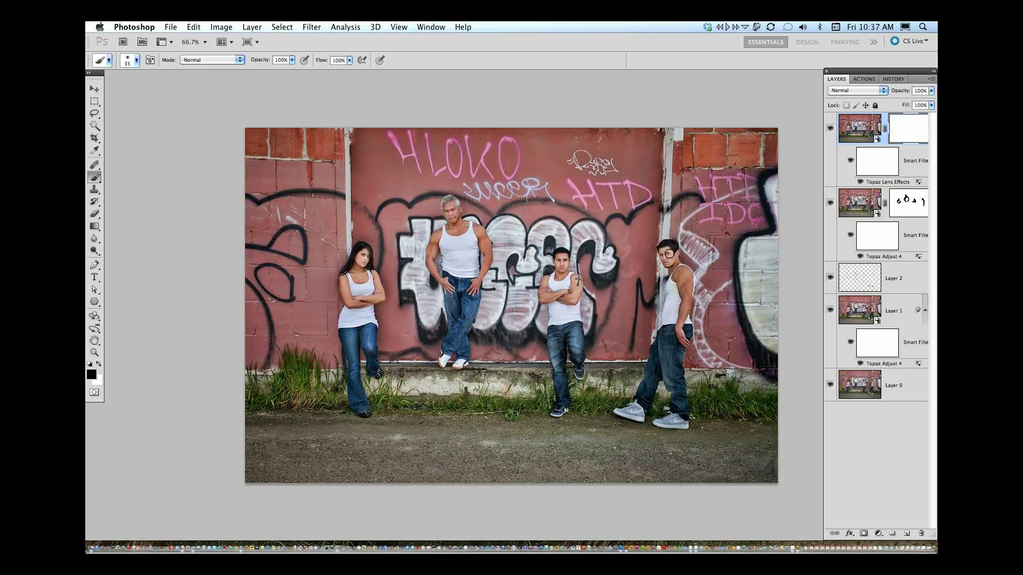
key("bracketright")
key("bracketright")
key("bracketright")
key("bracketleft")
key("bracketleft")
Hide and show Layer 4 to check how its vignette affects the four people.
left_click(829, 130)
left_click(830, 130)
left_click(830, 130)
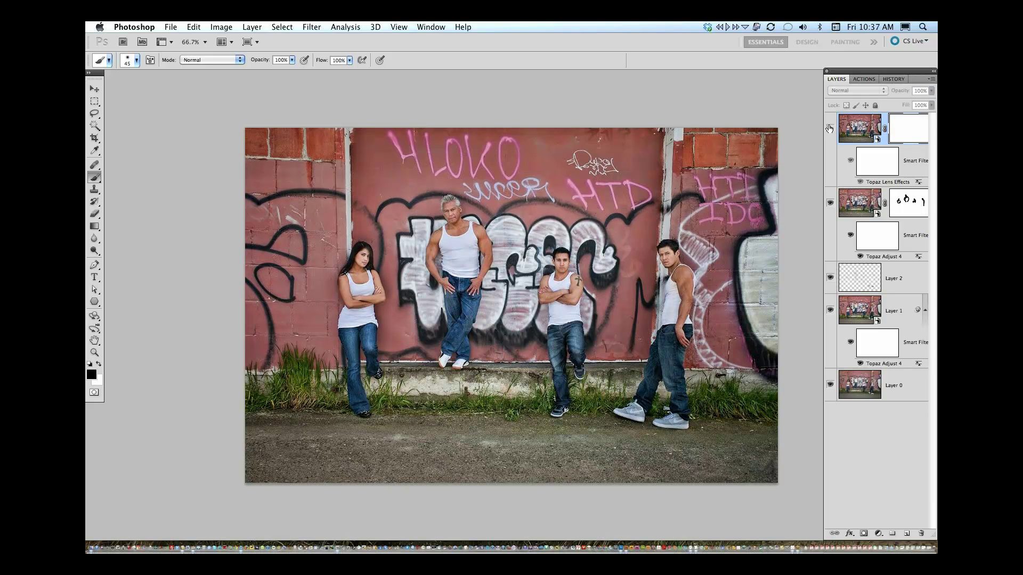
left_click(830, 128)
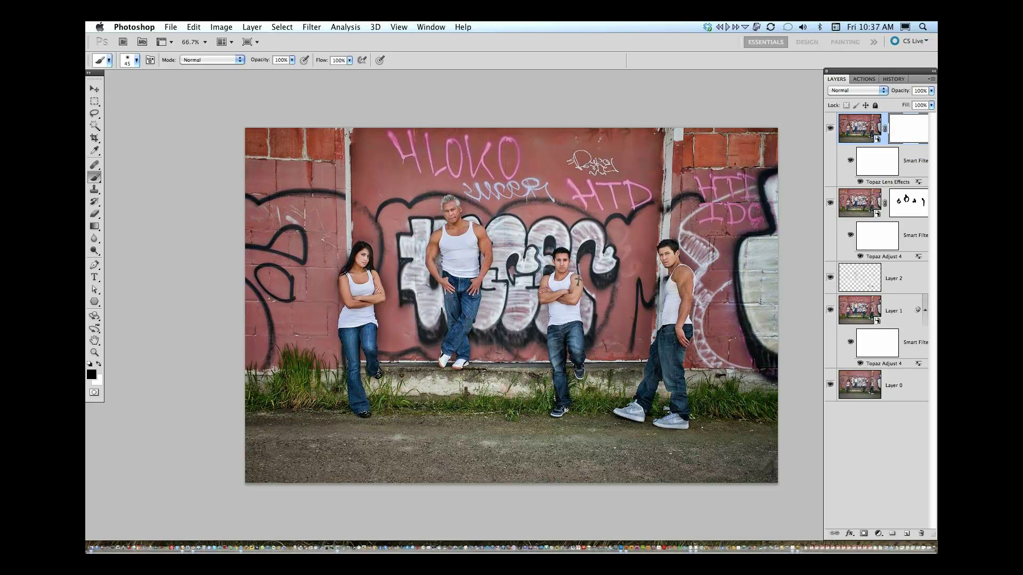
Paint black on Layer 4's mask over all four people to remove the vignette from them.
left_click_drag(668, 263, 678, 283)
mouse_move(543, 291)
left_mouse_down()
mouse_move(574, 316)
mouse_move(570, 336)
left_mouse_up()
mouse_move(467, 280)
left_mouse_down()
mouse_move(463, 302)
mouse_move(428, 325)
left_mouse_up()
mouse_move(358, 323)
left_mouse_down()
mouse_move(359, 401)
mouse_move(350, 343)
mouse_move(363, 260)
left_mouse_up()
Disable and re-enable Layer 4's mask to compare the people with and without the masking.
left_click(908, 136, "shift")
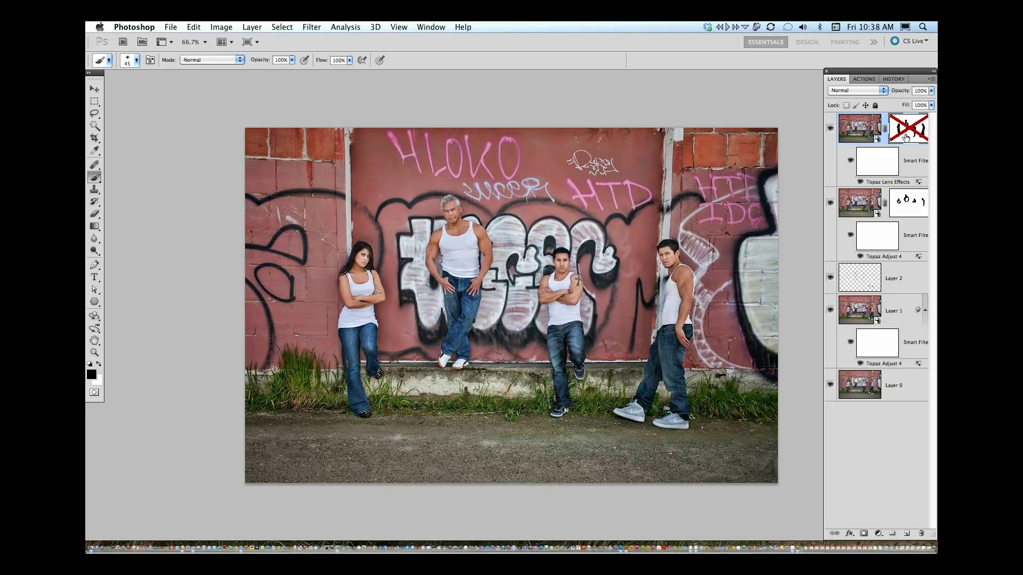
left_click(908, 136, "shift")
left_click(909, 137, "shift")
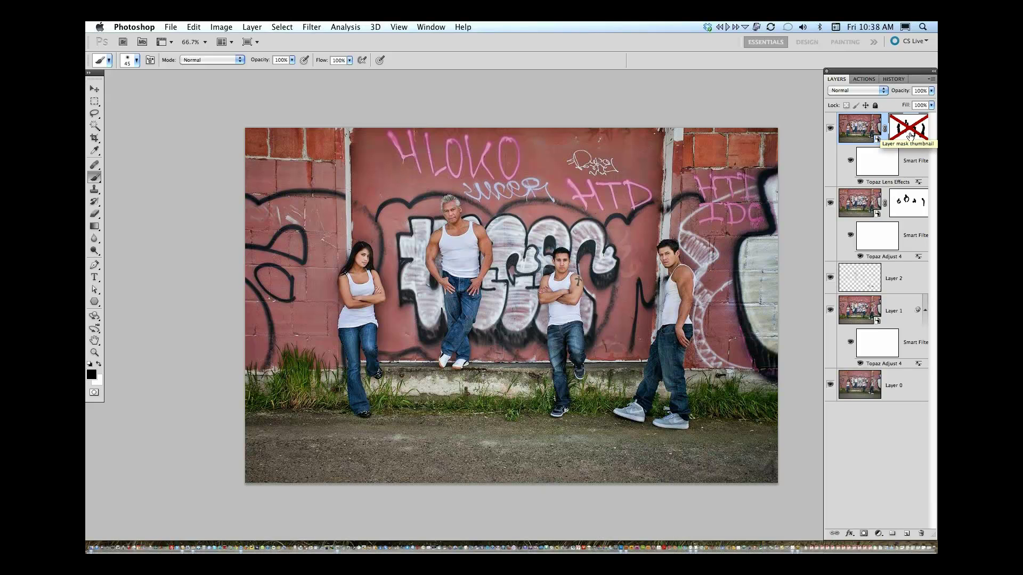
left_click(909, 135, "shift")
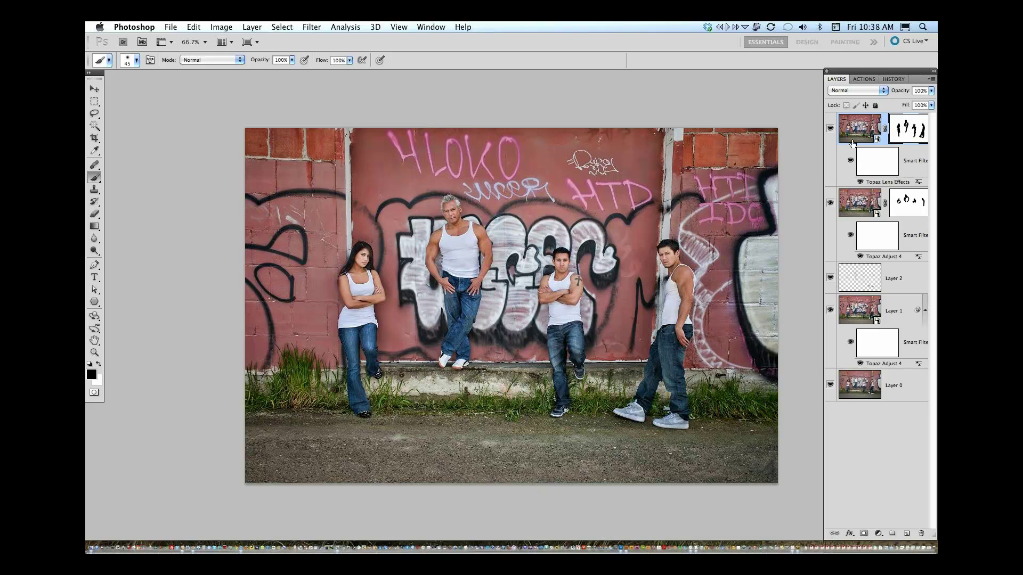
Create a new empty Layer 5 above Layer 4 and set its blend mode to Soft Light.
left_click(905, 535)
left_click(848, 90)
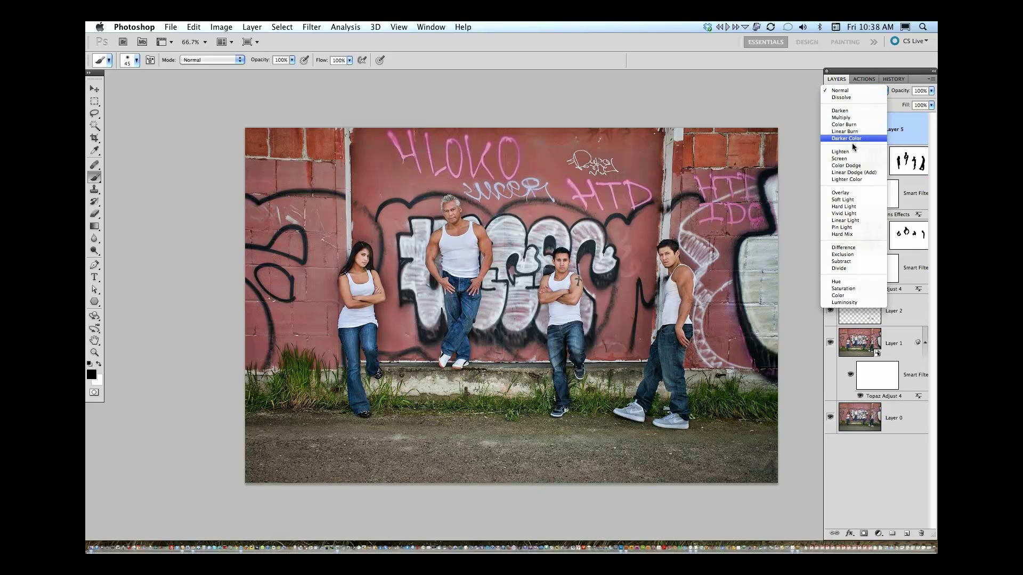
left_click(850, 201)
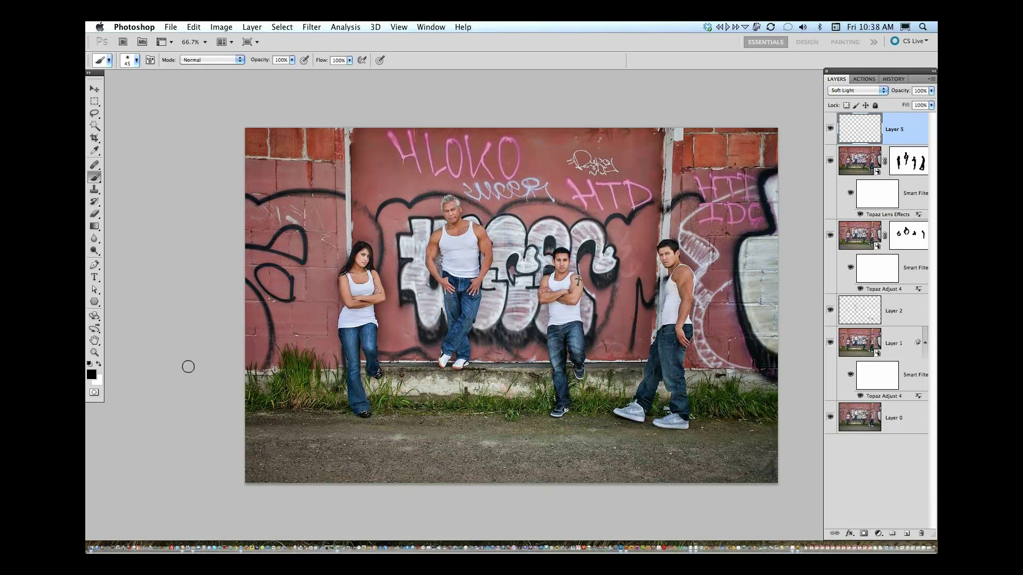
Paint white at 20% brush opacity on Layer 5 to brighten the subjects' faces.
key("x")
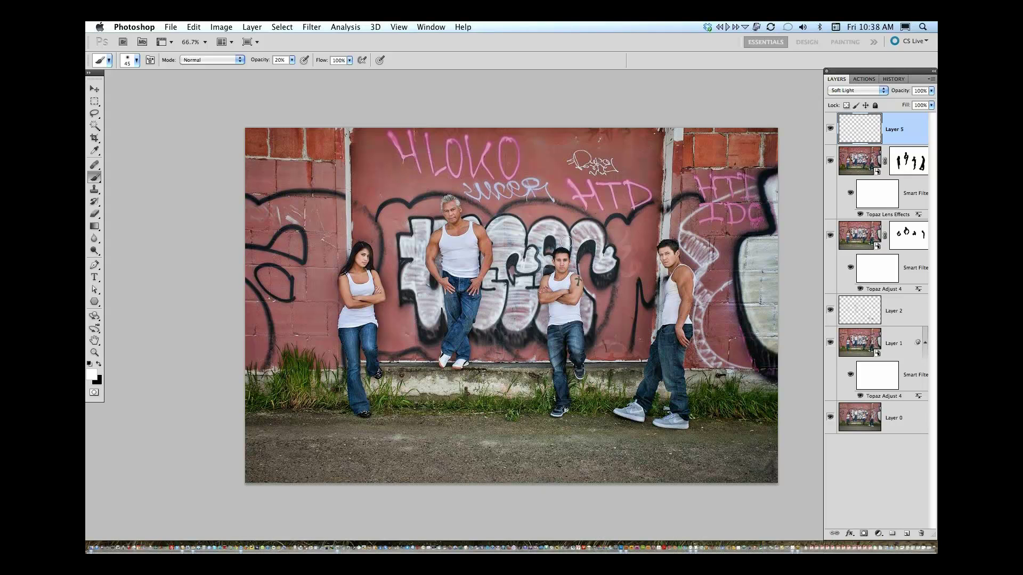
left_click_drag(453, 215, 448, 215)
mouse_move(577, 261)
left_mouse_down()
mouse_move(560, 258)
mouse_move(566, 263)
left_mouse_up()
Compare the image with and without the Soft Light painting by hiding and showing Layer 5.
left_click(831, 129)
left_click(831, 129)
left_click(830, 130)
left_click(830, 129)
left_click(921, 90)
type("50")
key("Escape")
Stamp all visible layers into a new Layer 6 and convert it for smart filters.
key("super+alt+shift+e")
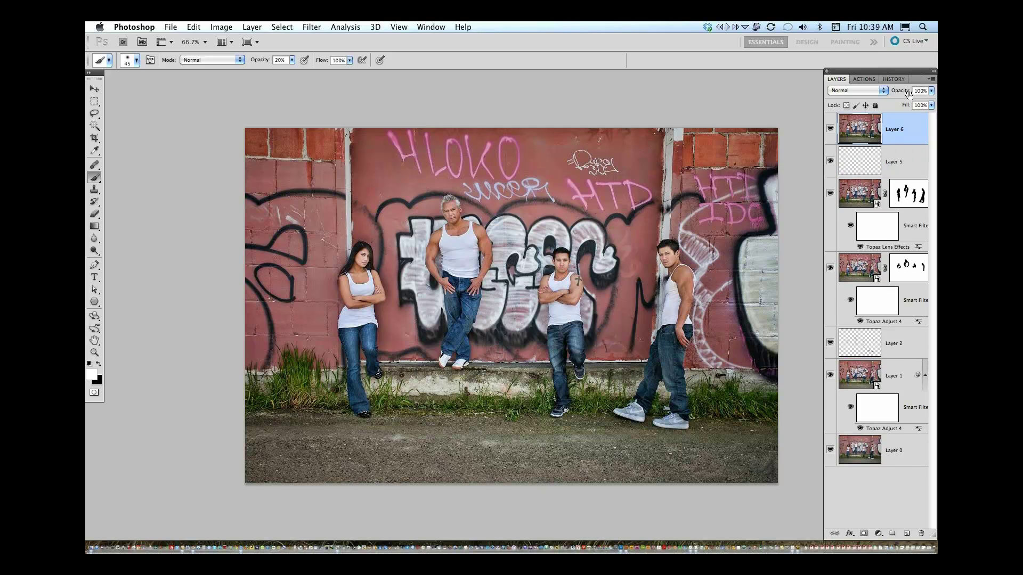
left_click(311, 27)
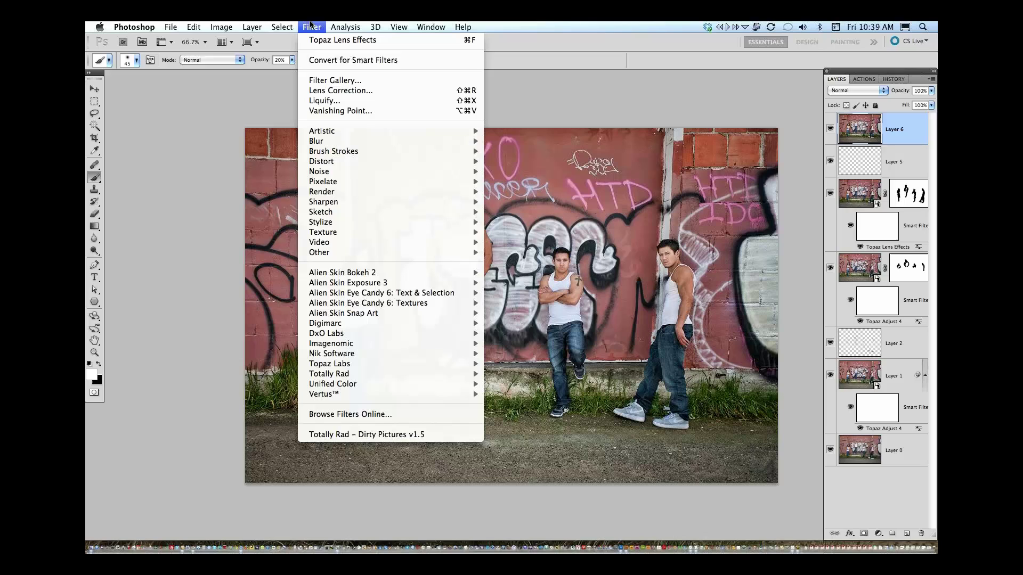
left_click(329, 60)
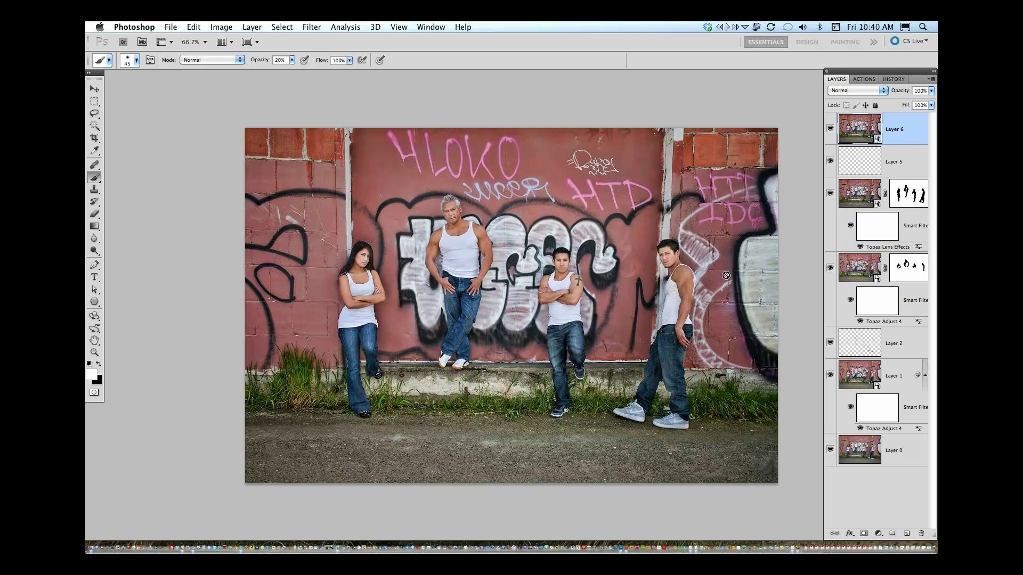
Open Topaz Lens Effects on Layer 6 and choose the Bokeh – Center Focus effect.
left_click(313, 27)
mouse_move(352, 364)
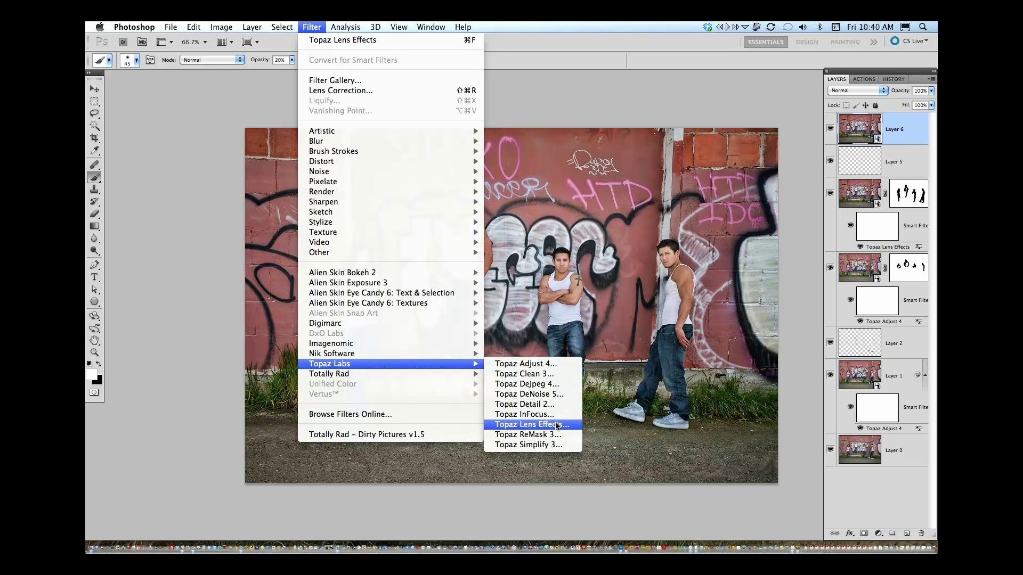
left_click(557, 424)
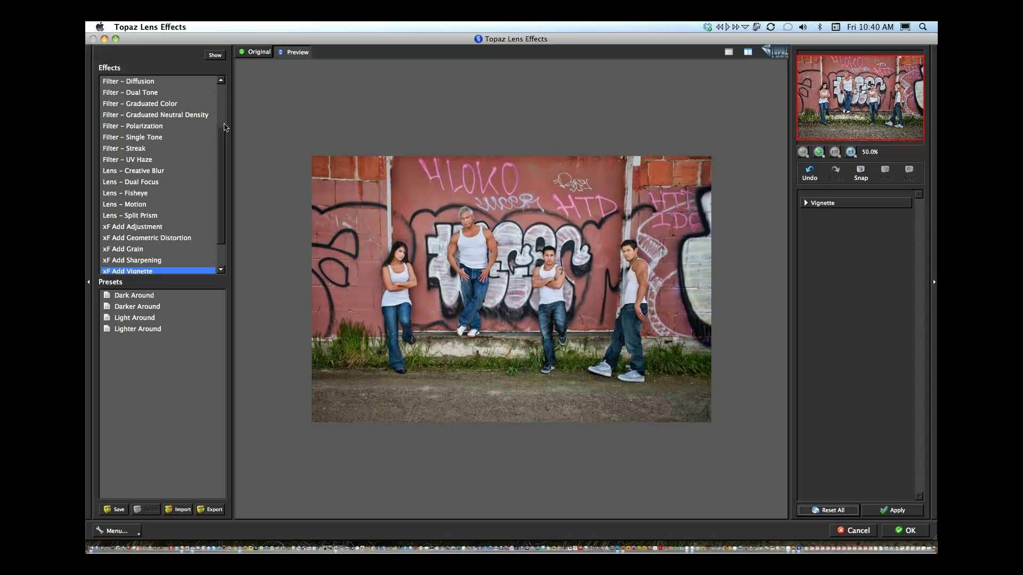
scroll(223, 130, "up", 5)
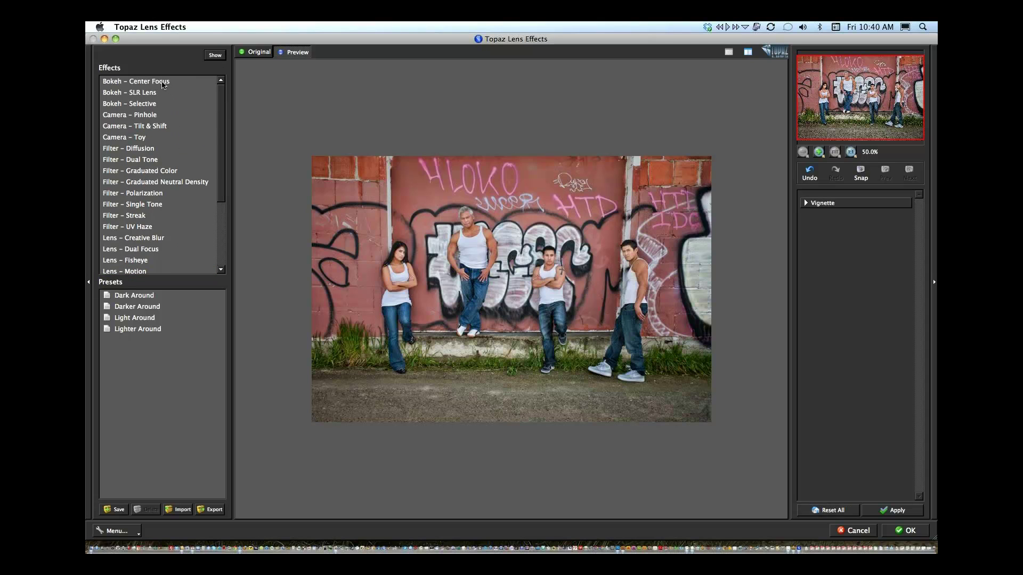
left_click(163, 82)
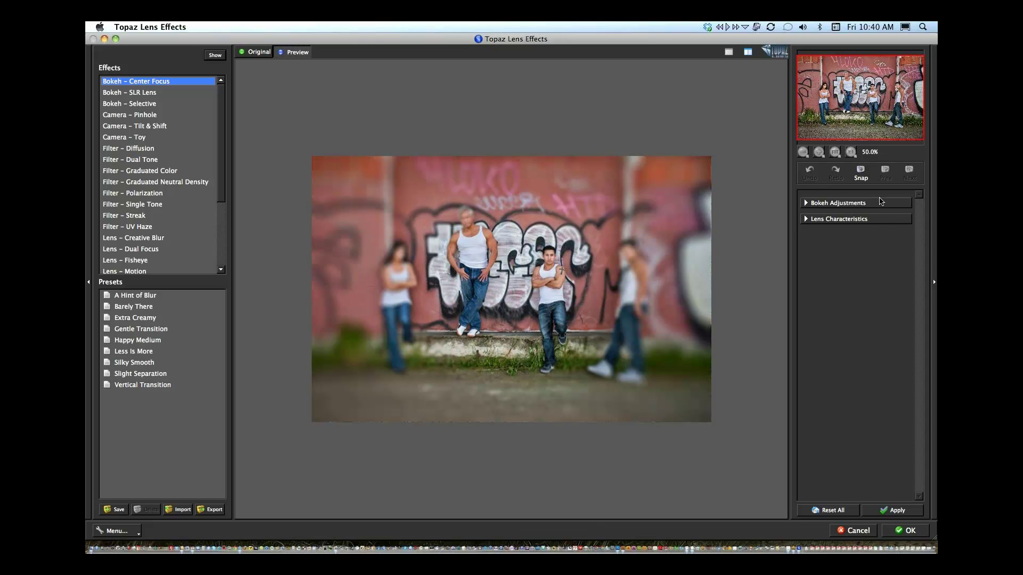
In the Bokeh Adjustments, set Blur Amount to 0.24 and Focus Width to 0.80, and apply the filter.
left_click(806, 205)
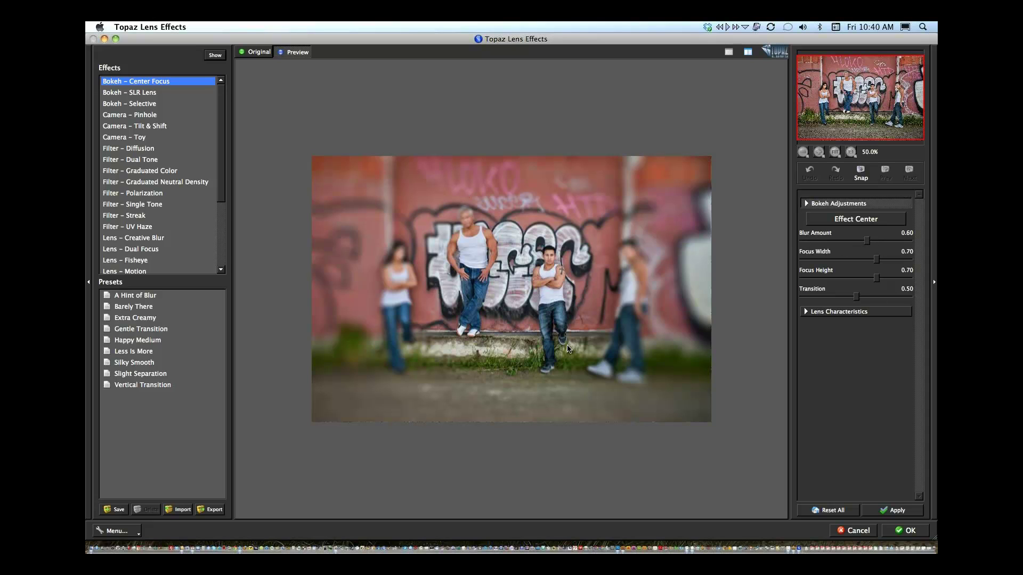
left_click_drag(867, 244, 881, 260)
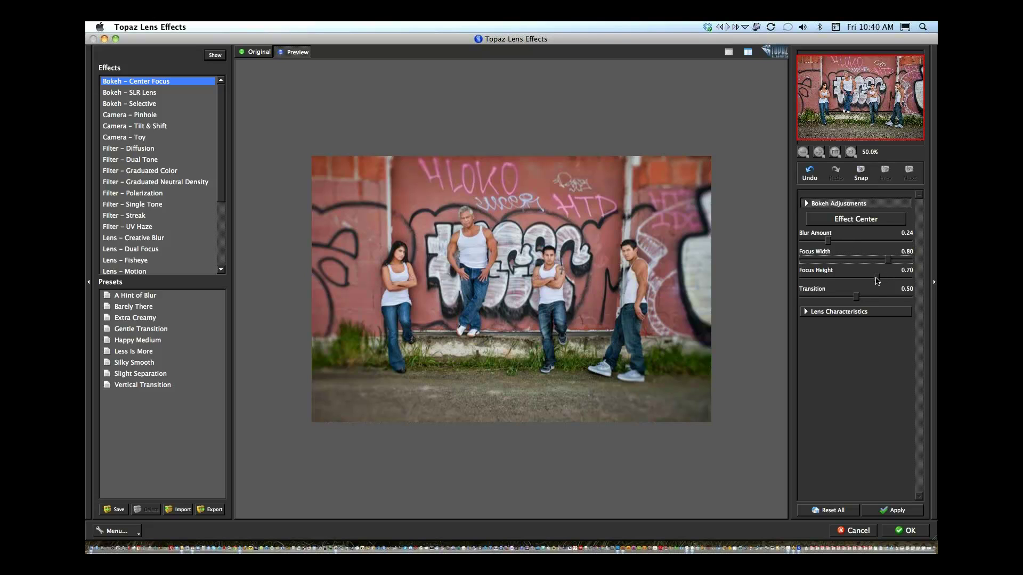
left_click(858, 299)
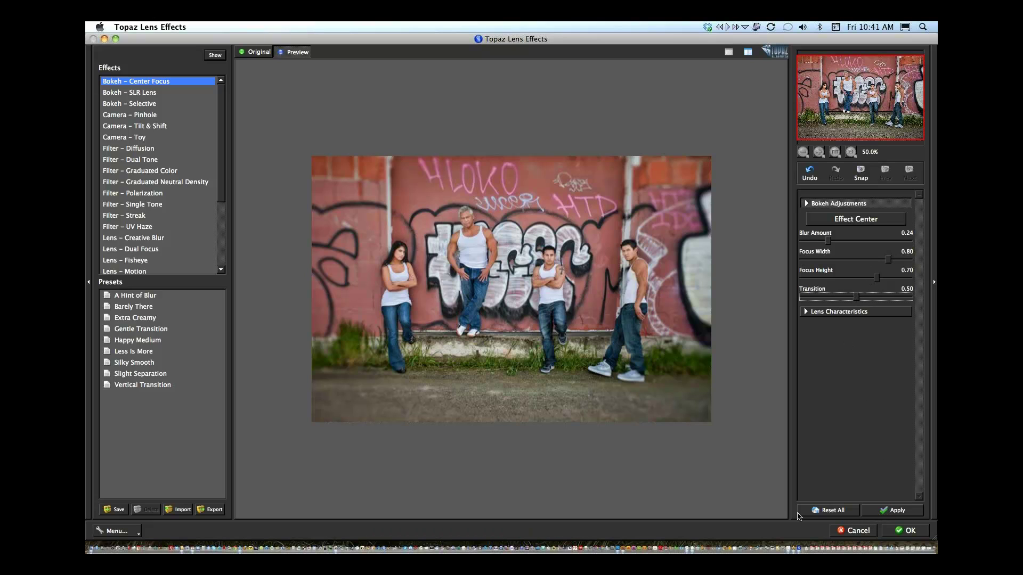
left_click(908, 531)
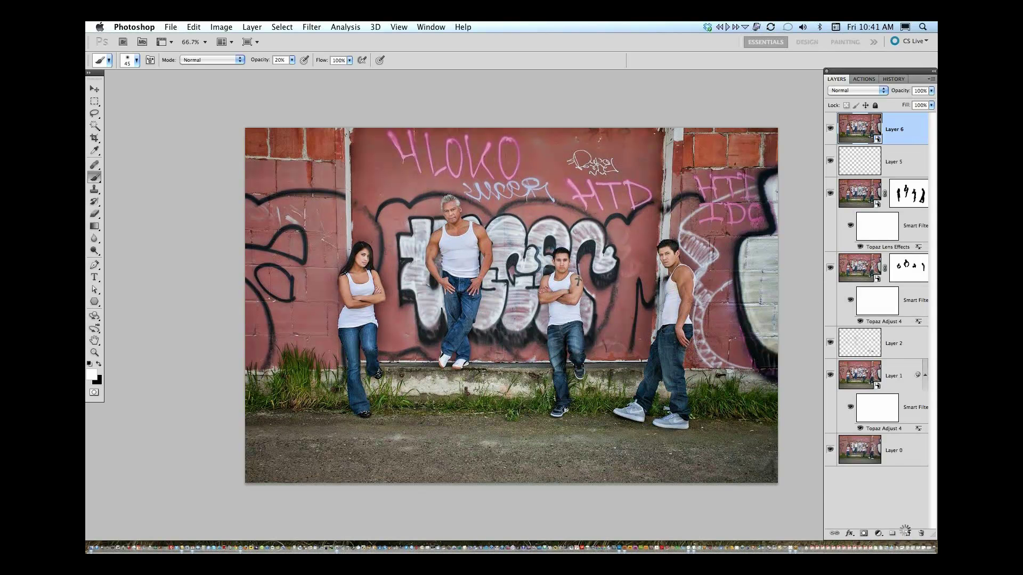
Hide and show Layer 6 to compare the image with and without the center focus blur.
left_click(831, 129)
left_click(831, 130)
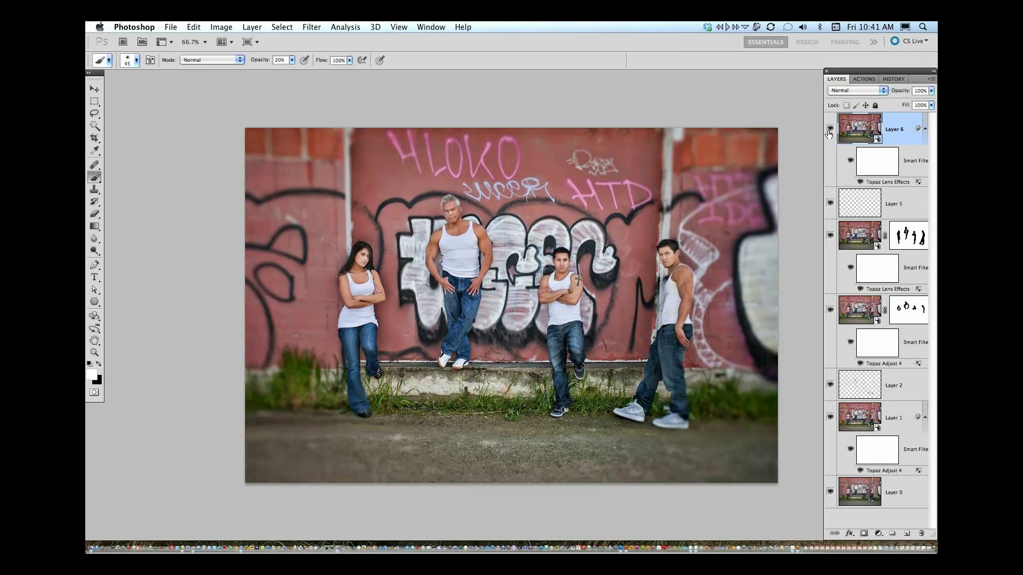
left_click(830, 130)
left_click(830, 130)
Reduce Layer 6's opacity to 40%.
type("0")
key("Return")
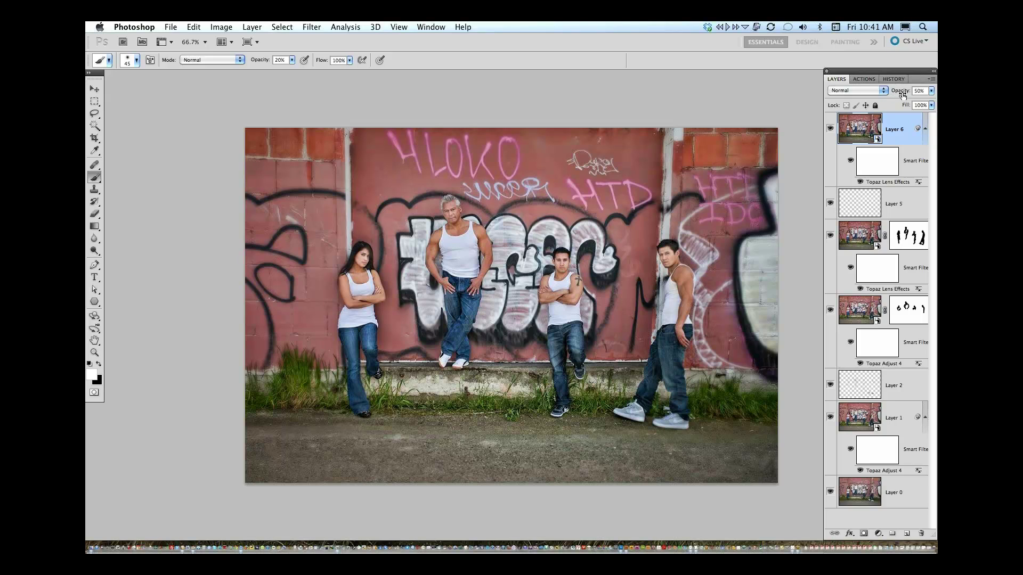
mouse_move(901, 94)
left_mouse_down()
mouse_move(865, 97)
mouse_move(919, 96)
mouse_move(885, 95)
mouse_move(901, 95)
left_mouse_up()
Check the reduced edge blur by repeatedly hiding and showing Layer 6.
left_click(829, 130)
left_click(830, 131)
left_click(832, 133)
left_click(830, 132)
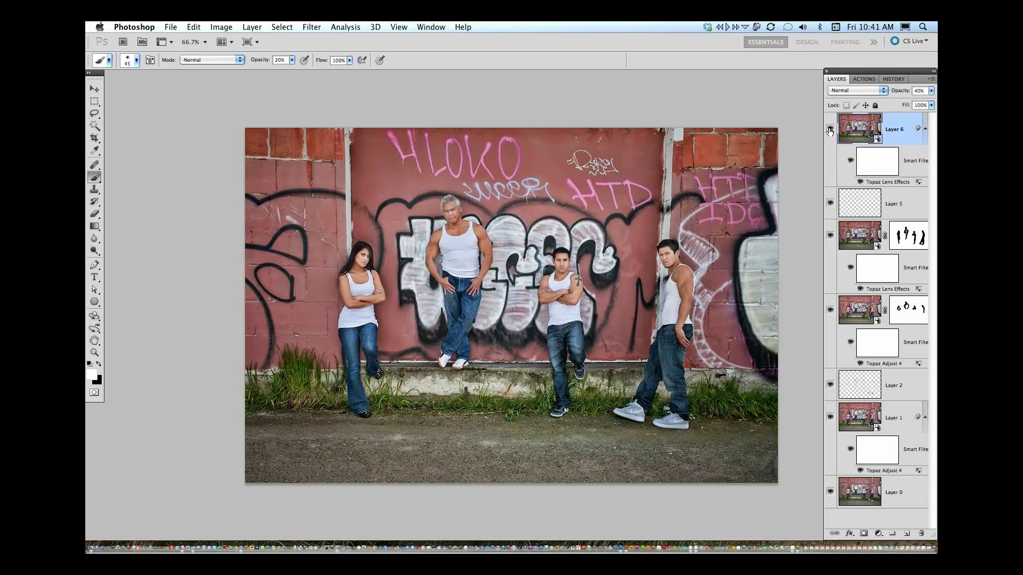
left_click(831, 131)
left_click(830, 131)
Add a layer mask to Layer 6 and paint black over the people with a size 70 brush at 100% opacity.
left_click(863, 534)
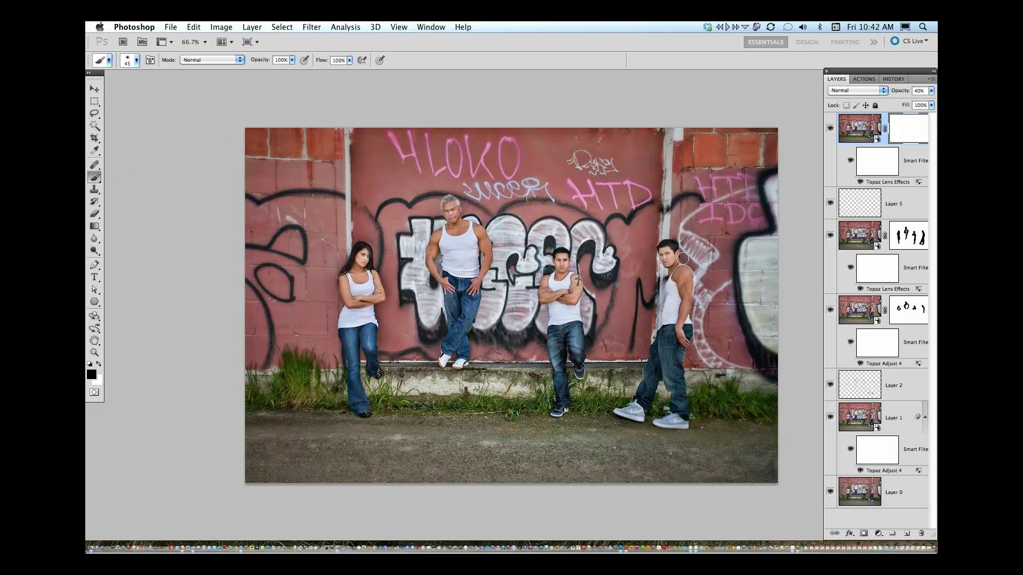
key("bracketright")
key("bracketright")
key("bracketright")
left_click_drag(561, 371, 571, 349)
left_click_drag(455, 344, 451, 210)
left_click_drag(367, 382, 361, 245)
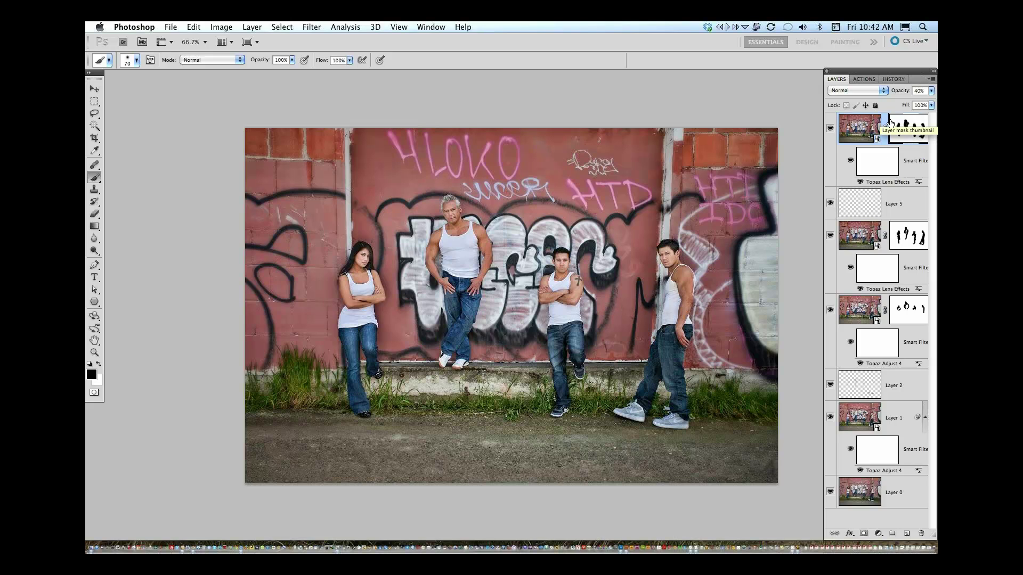
Paint Layer 6's mask at 50% brush opacity with a large brush around the people to soften the blur there.
key("5")
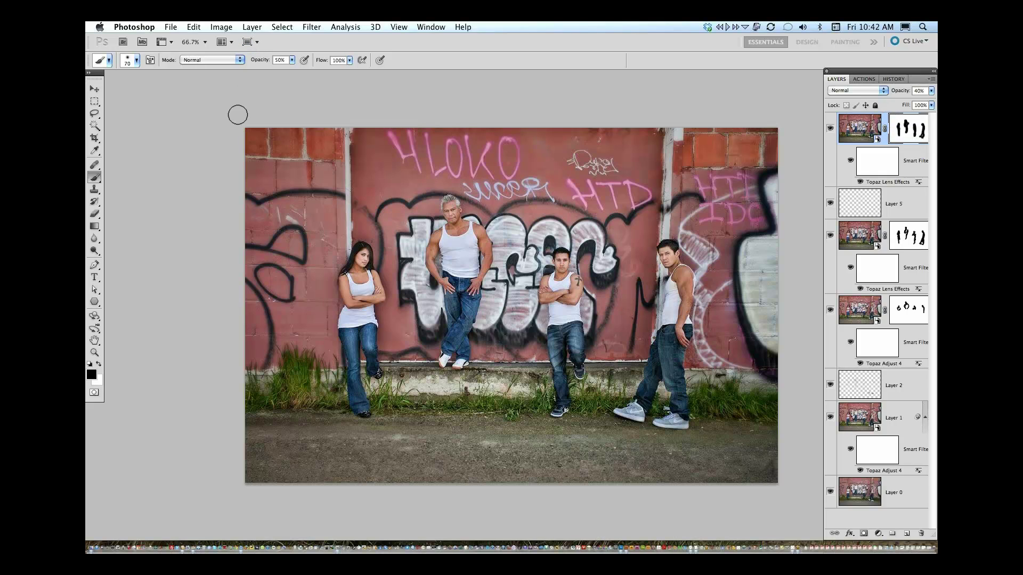
key("bracketright")
key("bracketright")
key("bracketright")
key("bracketright")
key("bracketright")
key("bracketright")
key("bracketright")
key("bracketright")
key("bracketright")
left_click_drag(434, 164, 416, 181)
key("bracketleft")
key("bracketleft")
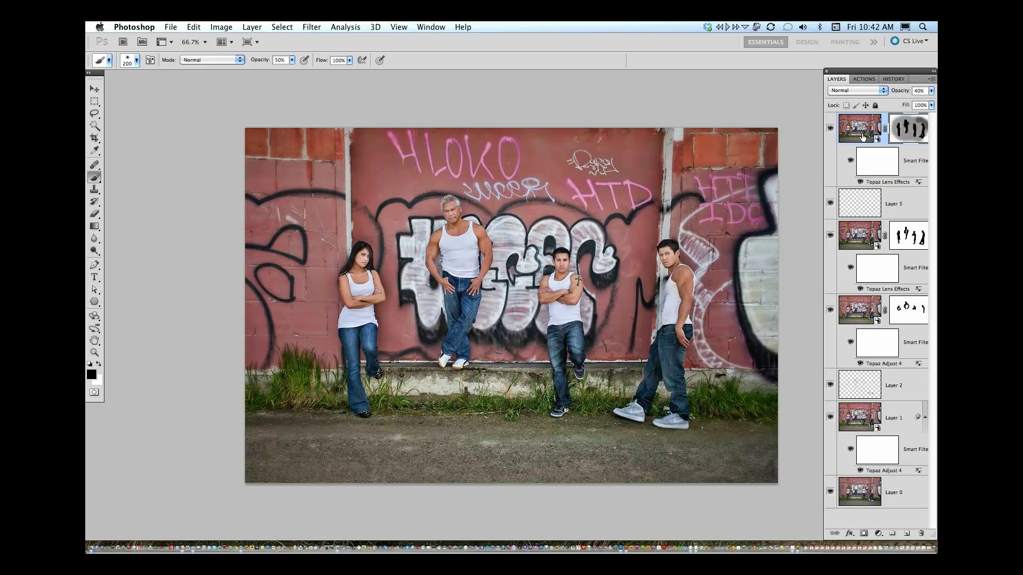
Compare the image with and without Layer 6 and raise the layer's opacity to 58%.
left_click(829, 131)
left_click(829, 131)
left_click(830, 132)
left_click(829, 131)
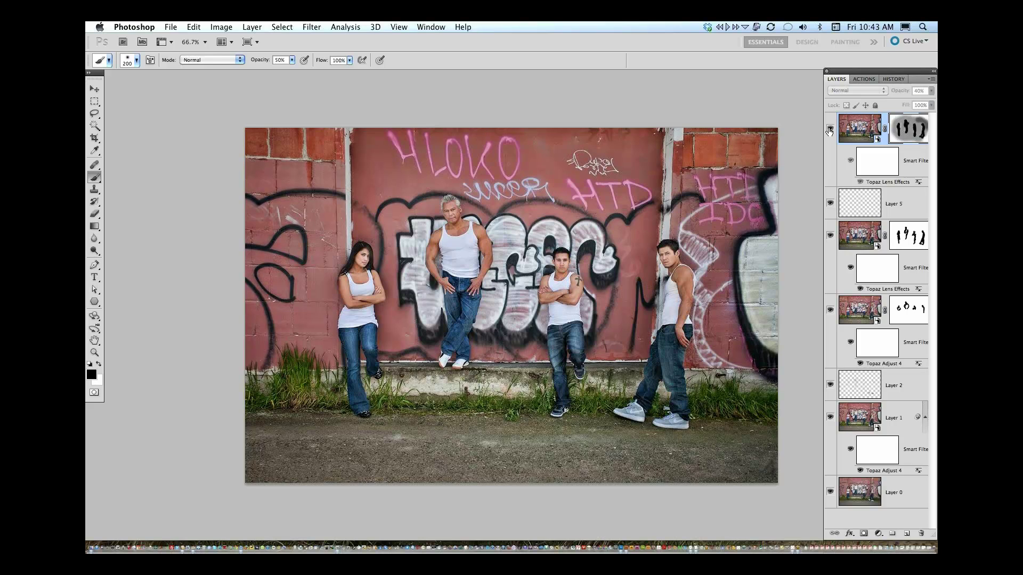
left_click(830, 132)
left_click_drag(895, 95, 901, 95)
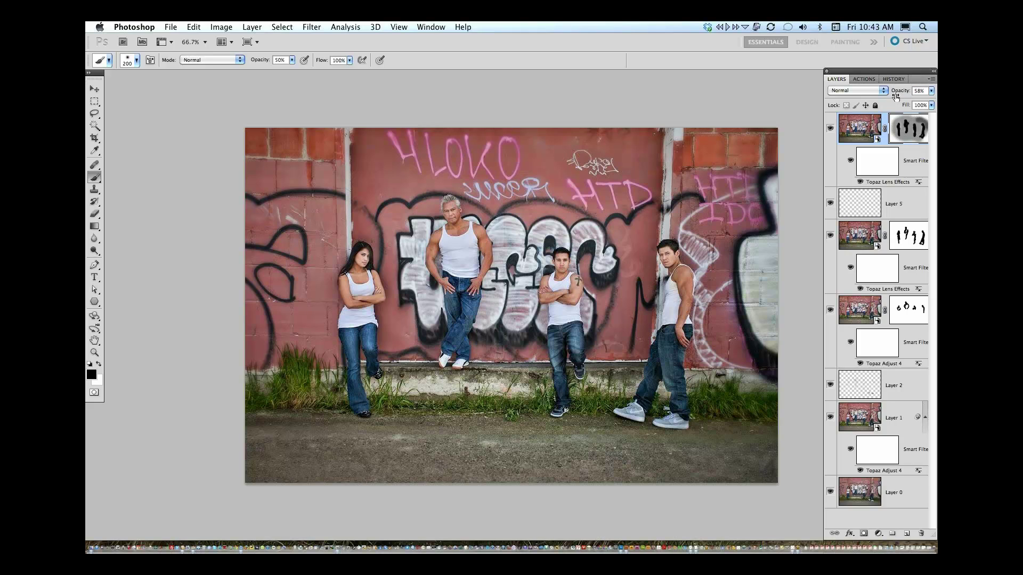
Compare the image with and without Layer 6 and lower the layer's opacity to 53%.
left_click_drag(900, 95, 900, 95)
left_click(830, 130)
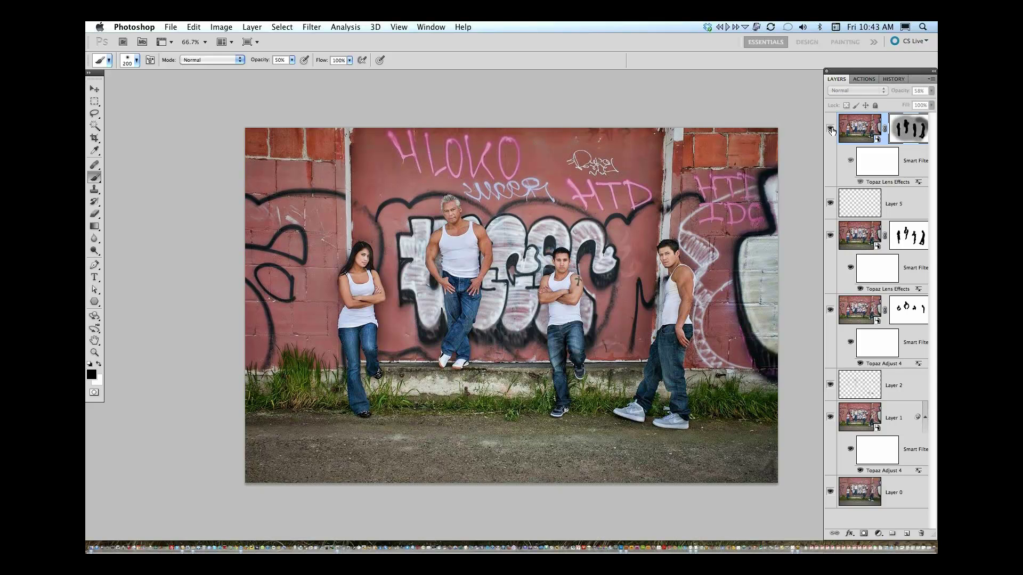
left_click(830, 130)
left_click(831, 129)
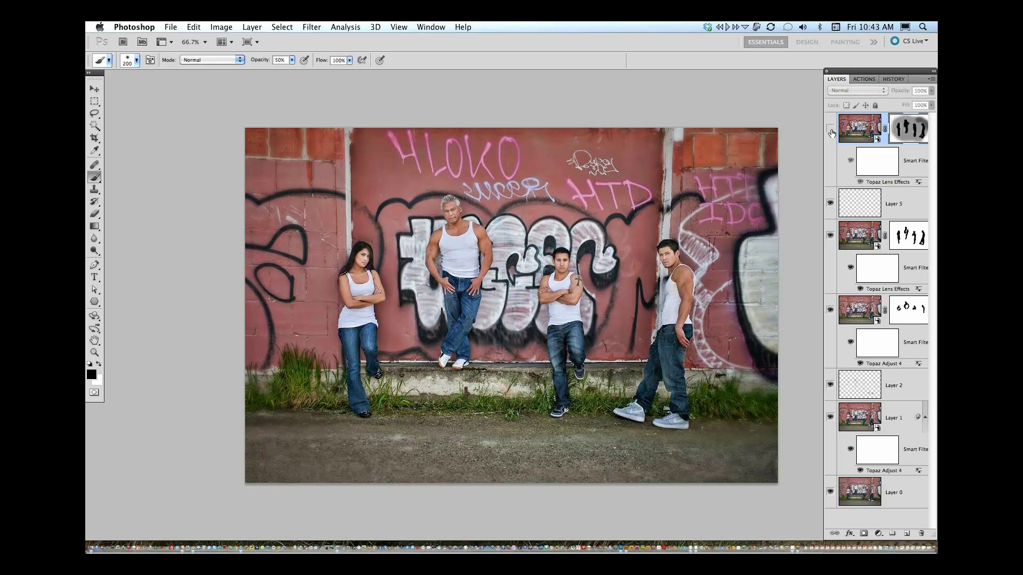
left_click_drag(900, 95, 897, 96)
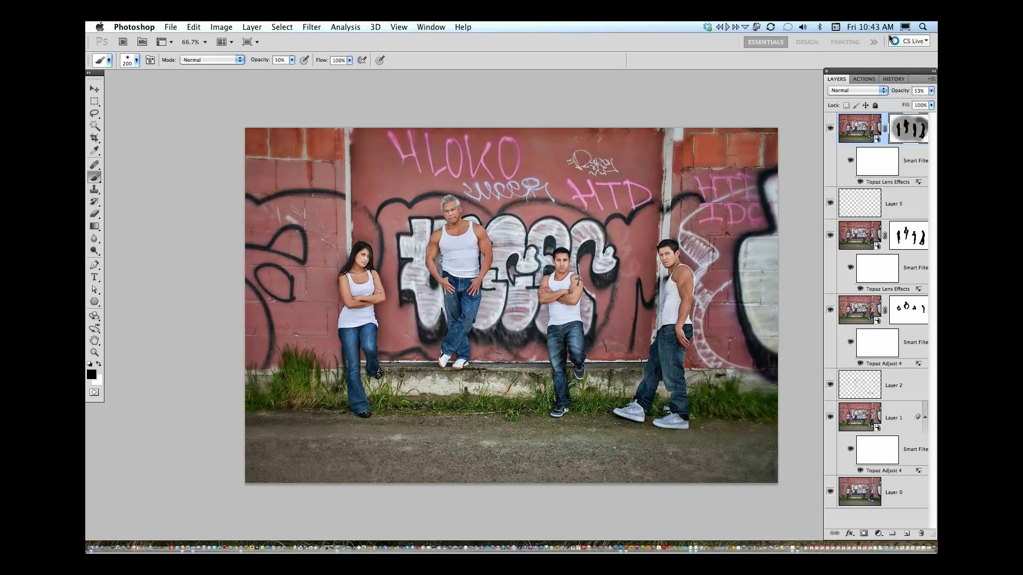
Stamp all visible layers onto a new layer on top and convert it for smart filters.
key("super+alt+shift+e")
key("x")
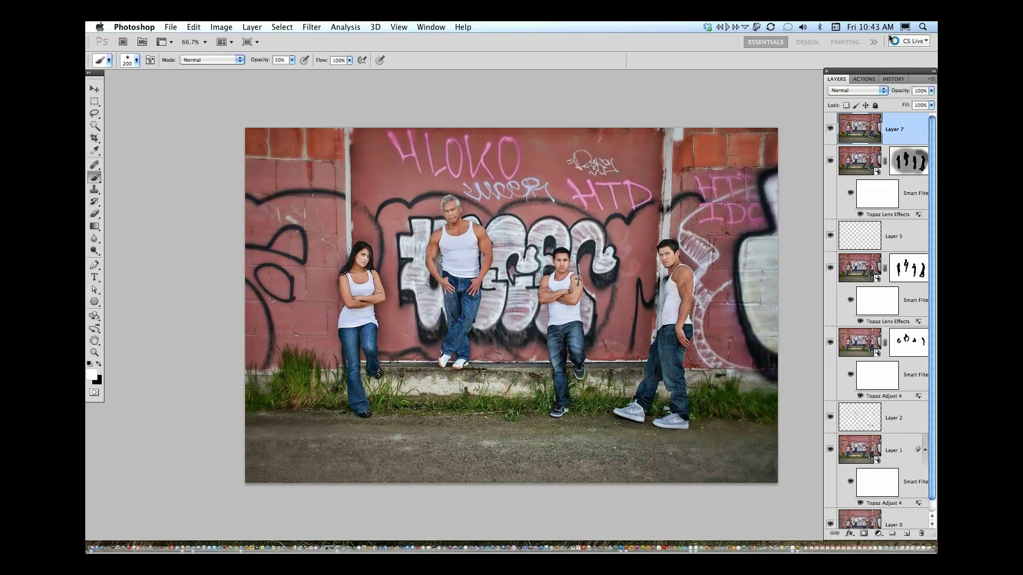
left_click(311, 26)
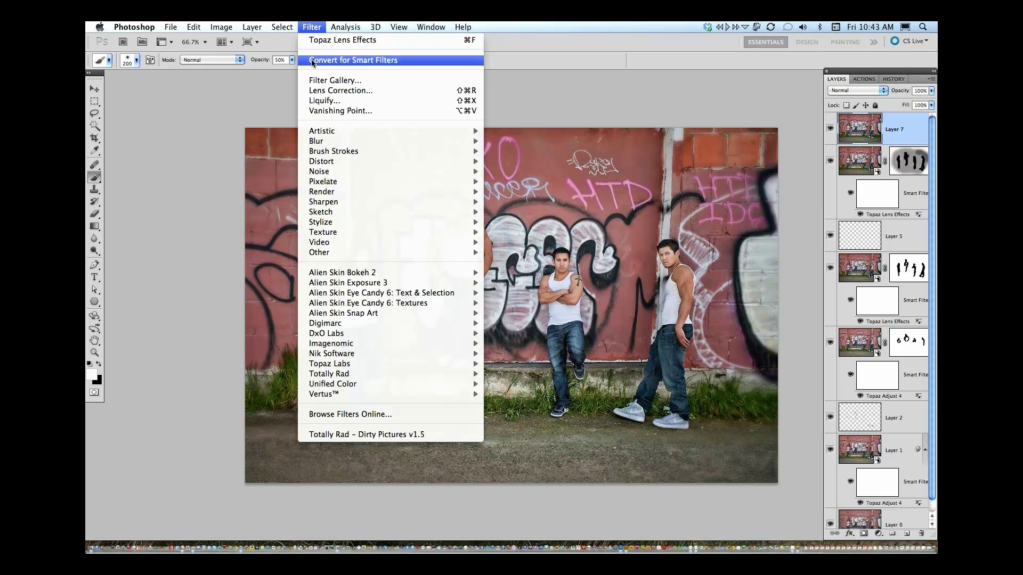
left_click(313, 60)
left_click(311, 27)
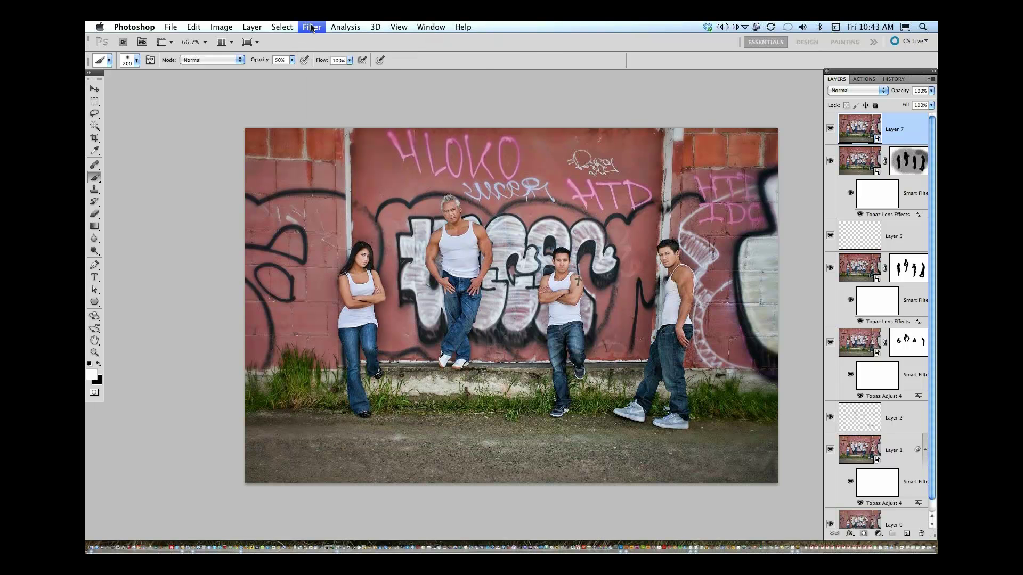
mouse_move(355, 366)
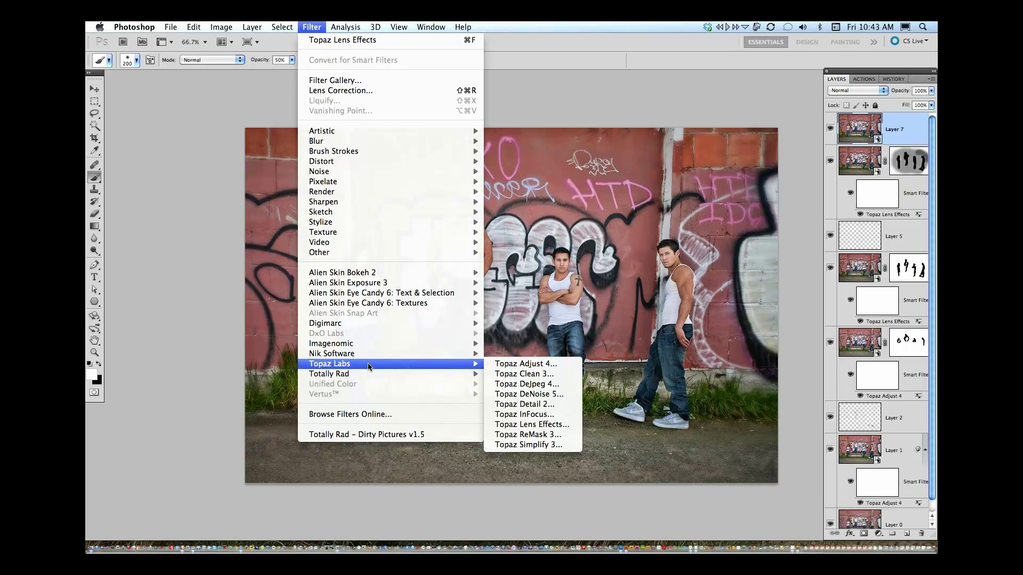
left_click(543, 426)
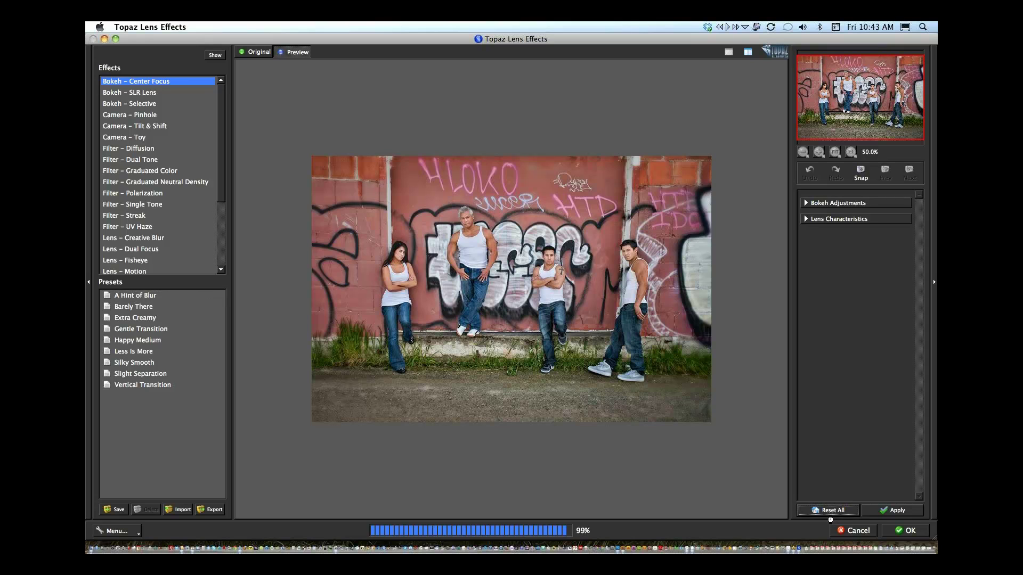
left_click(833, 510)
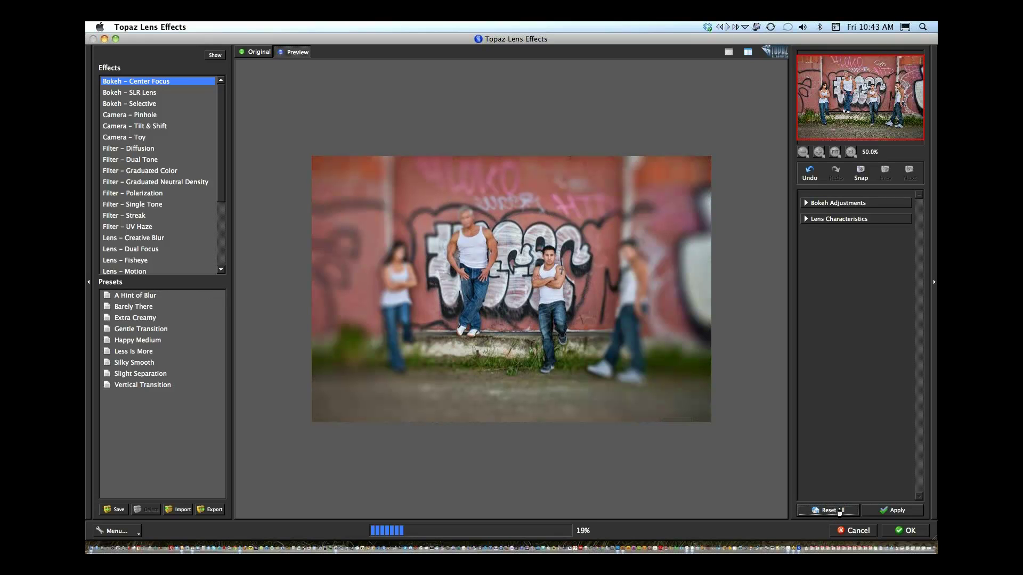
left_click(859, 531)
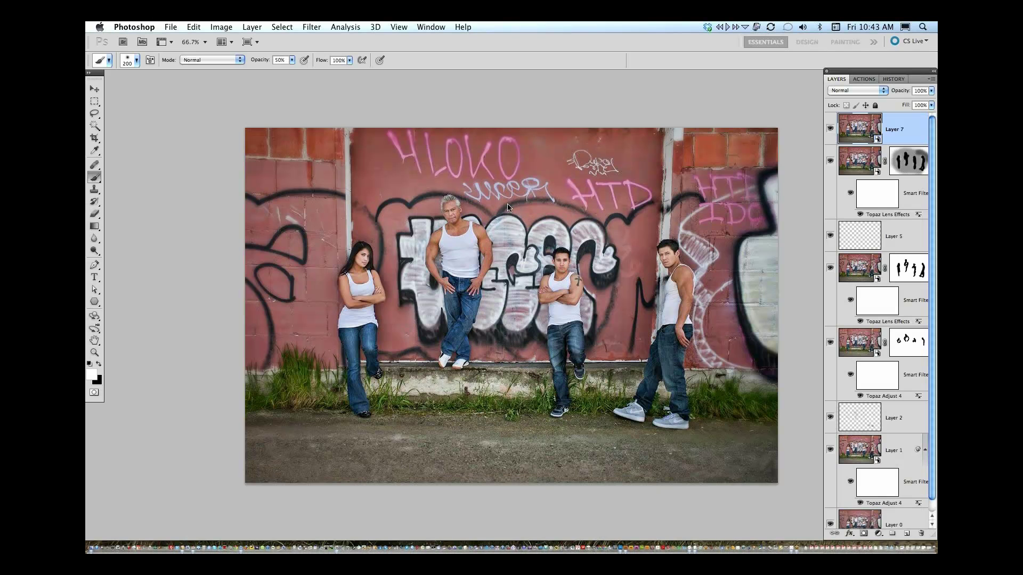
Launch Topaz Lens Effects on the merged smart layer, reset all its settings, and choose the xF Add Vignette effect.
left_click(311, 27)
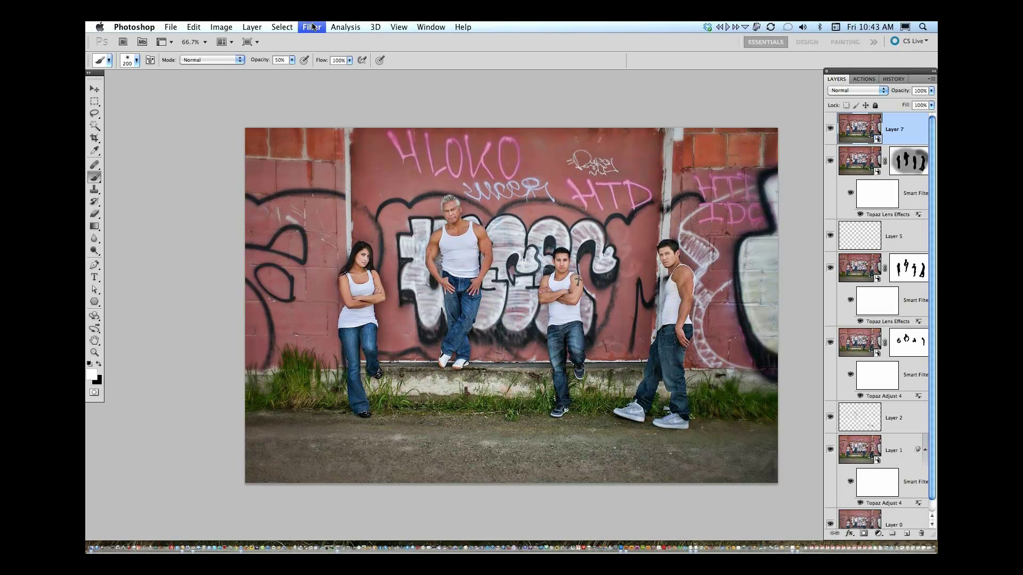
mouse_move(406, 364)
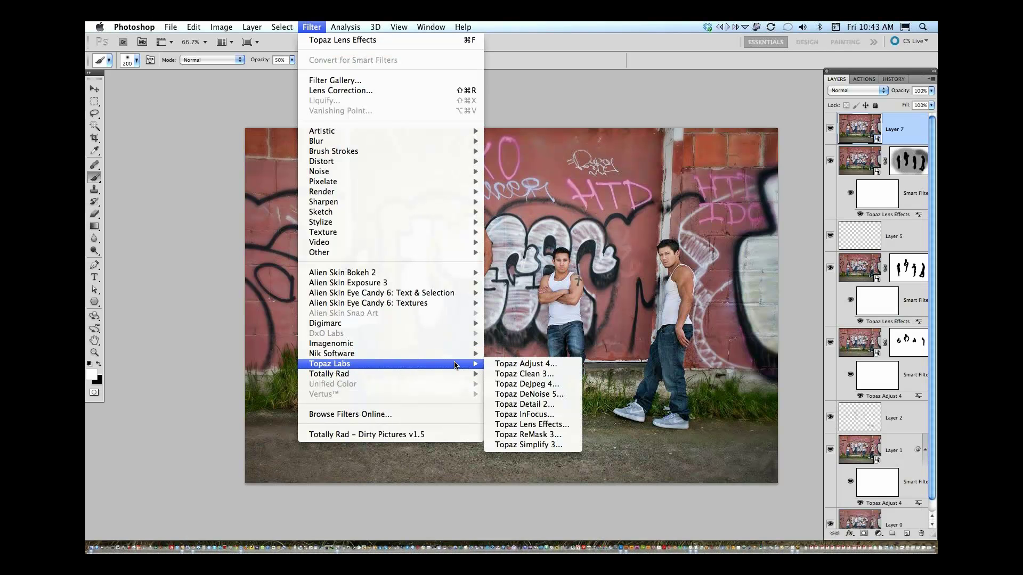
left_click(545, 425)
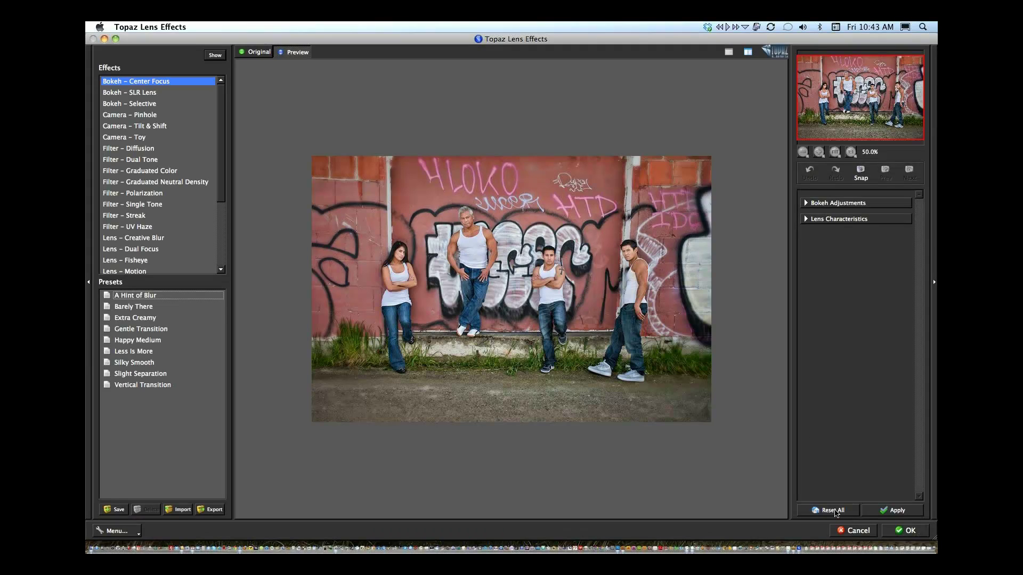
left_click(832, 510)
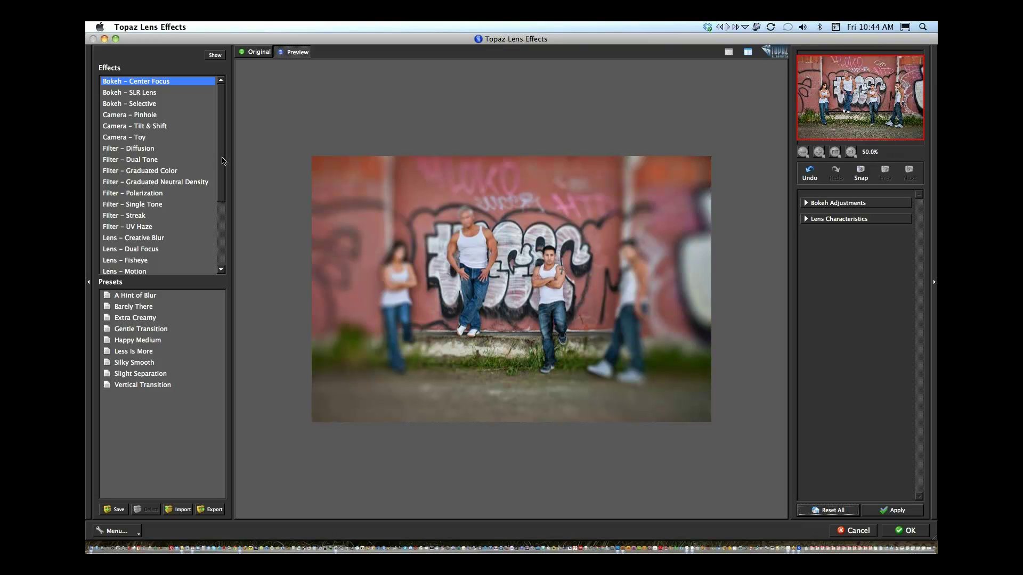
left_click_drag(222, 161, 220, 188)
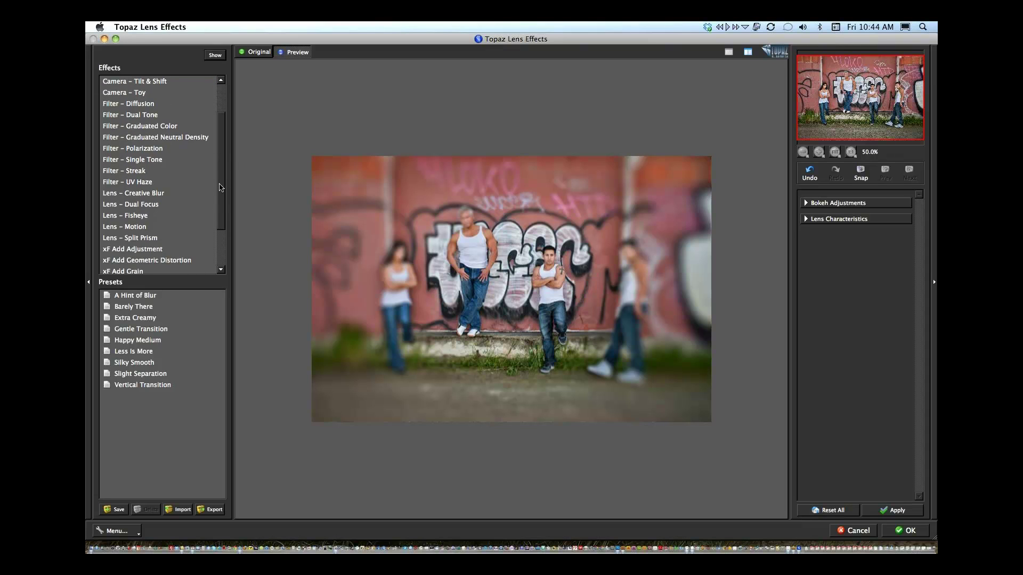
scroll(166, 242, "down", 5)
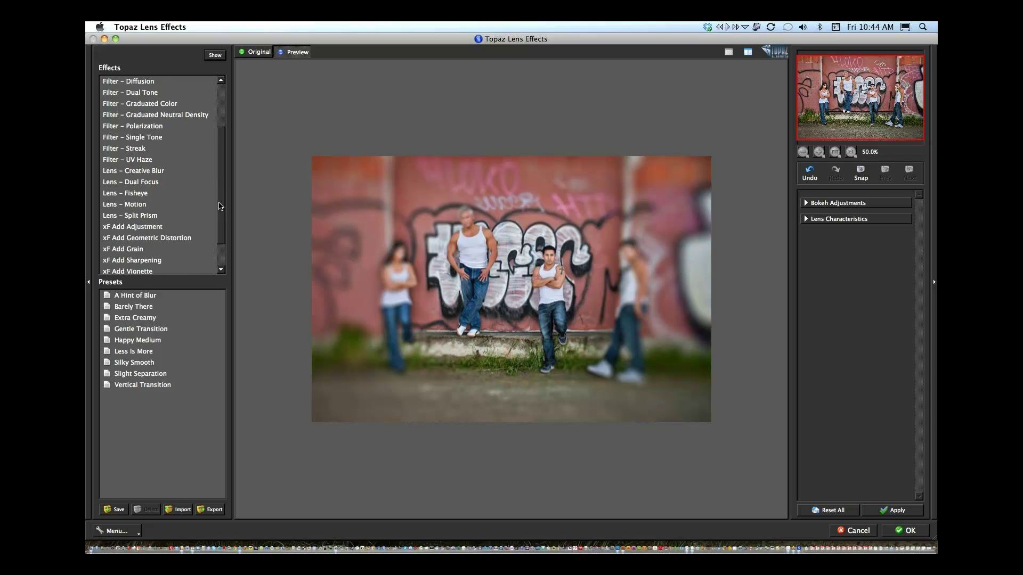
left_click(142, 238)
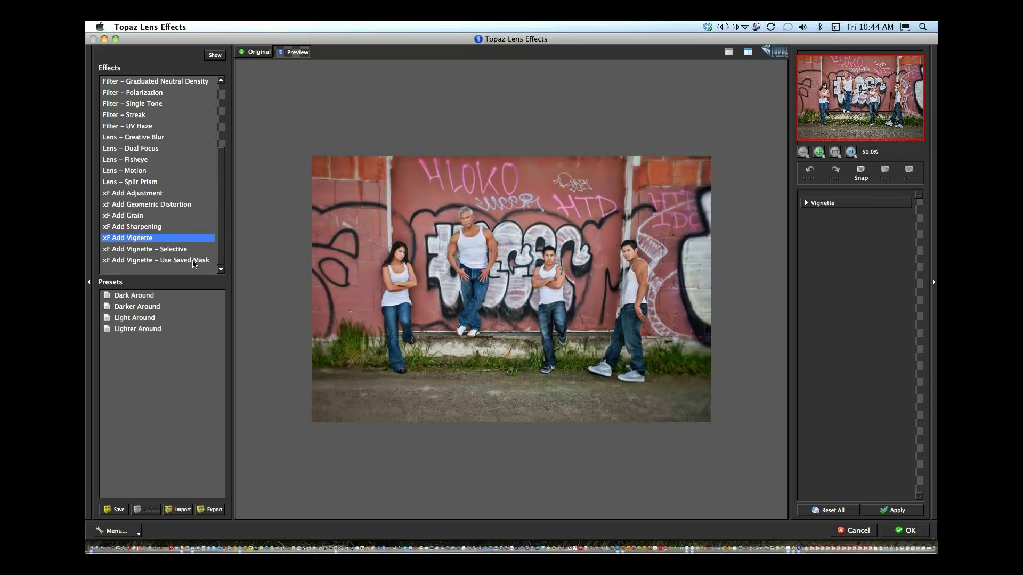
Set the vignette strength to about -0.17 and its size to 0.48, and apply the effect to the layer.
left_click(814, 206)
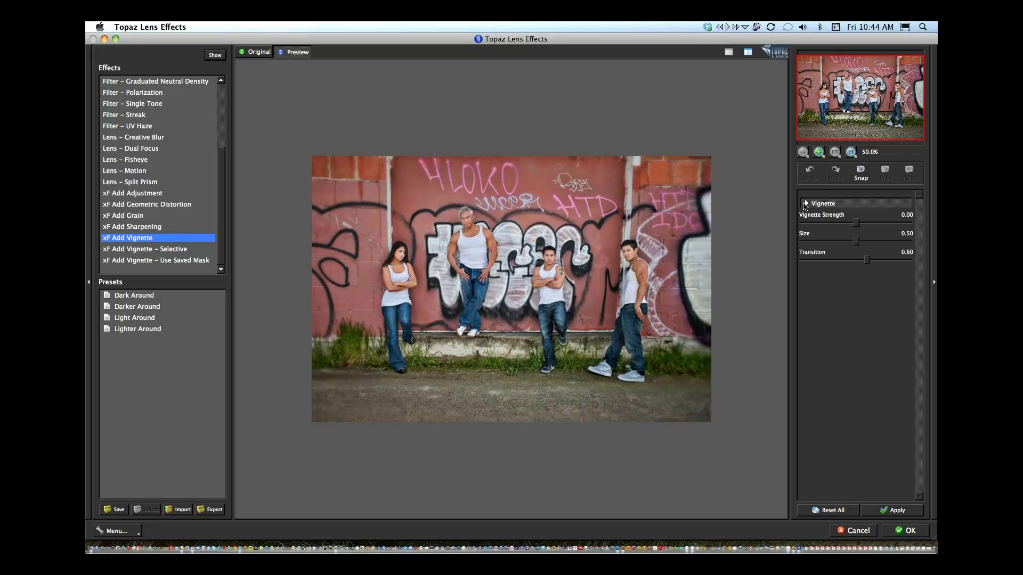
left_click_drag(854, 226, 848, 226)
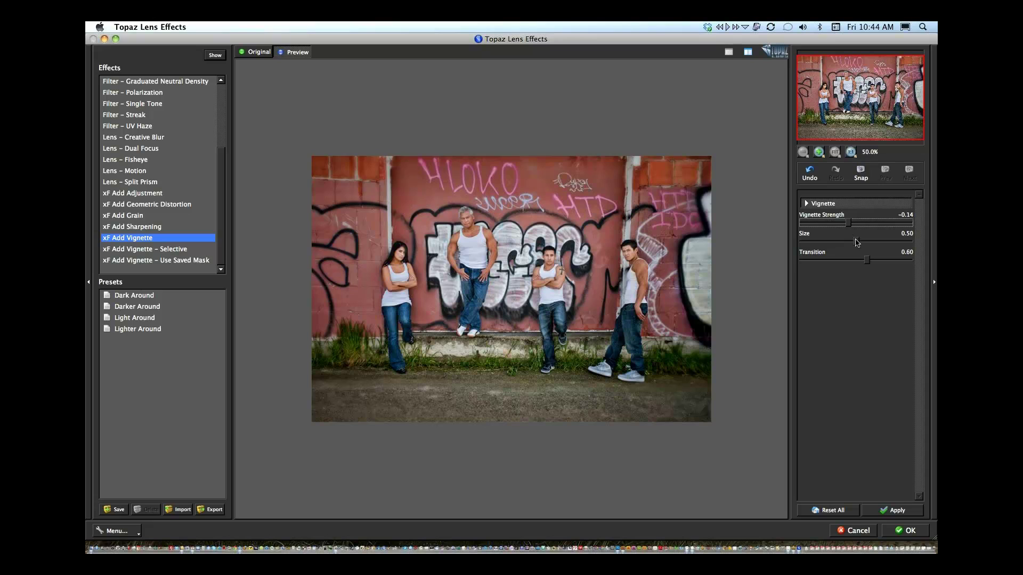
left_click_drag(858, 243, 867, 261)
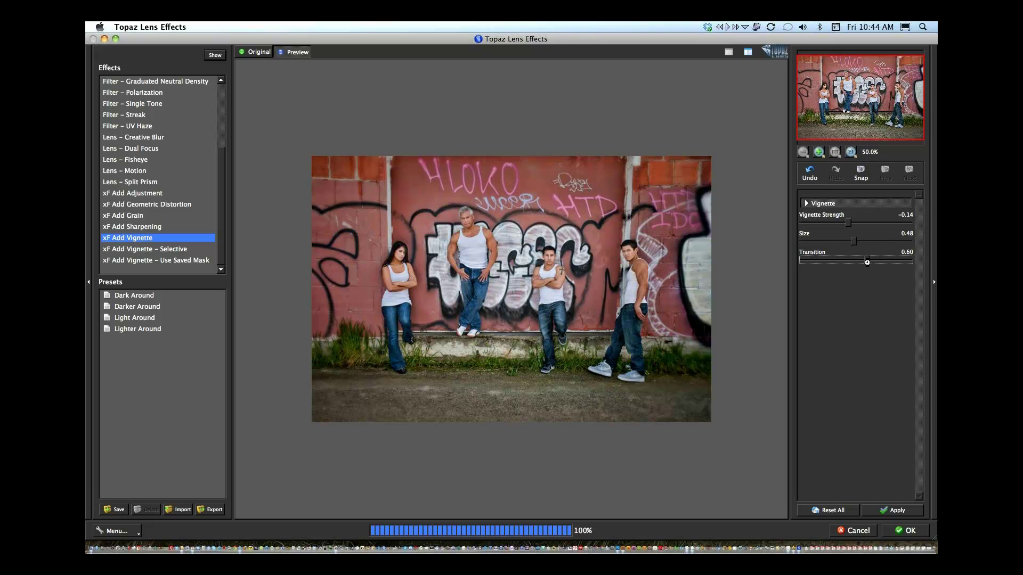
left_click(849, 226)
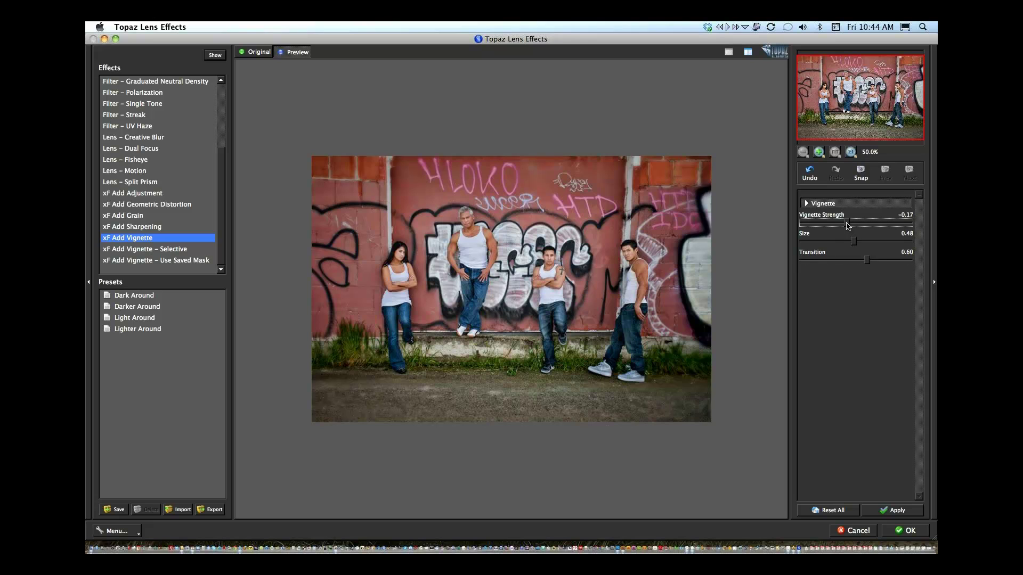
key("Left")
key("Left")
left_click(909, 532)
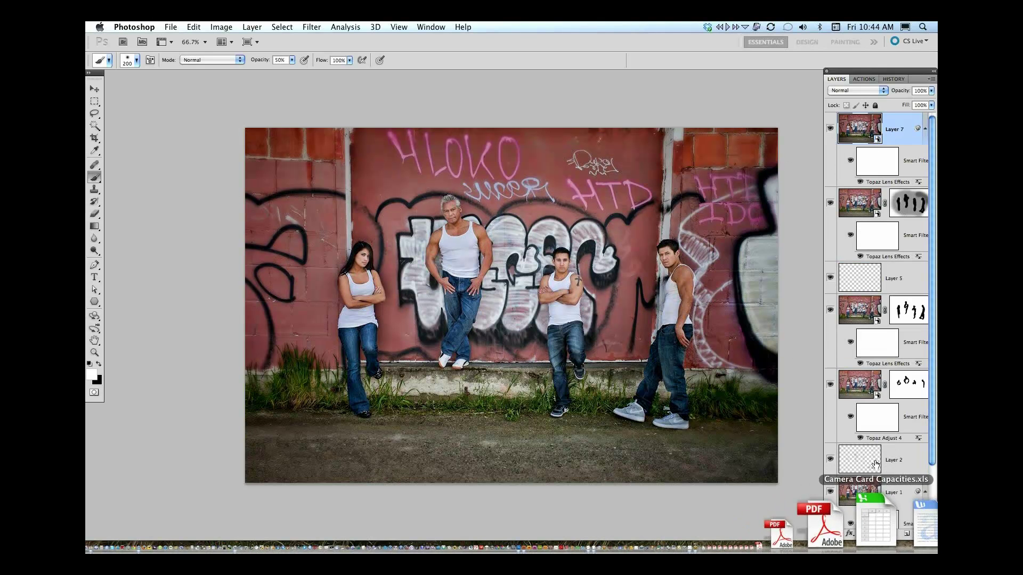
Add a layer mask to Layer 7 and paint black over the people and the grassy wall base with a size 70 brush at 100% opacity.
left_click(863, 533)
key("x")
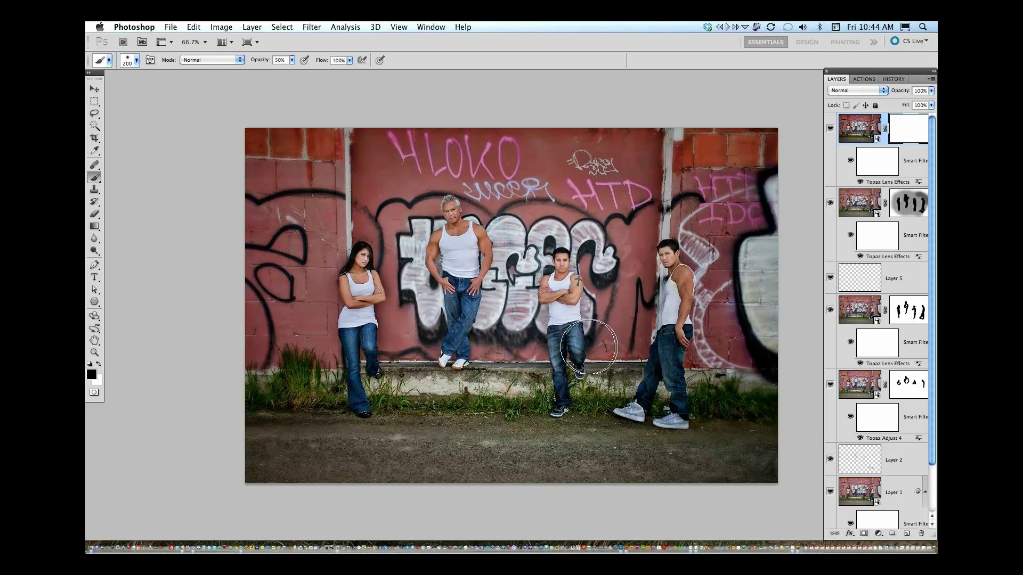
key("bracketleft")
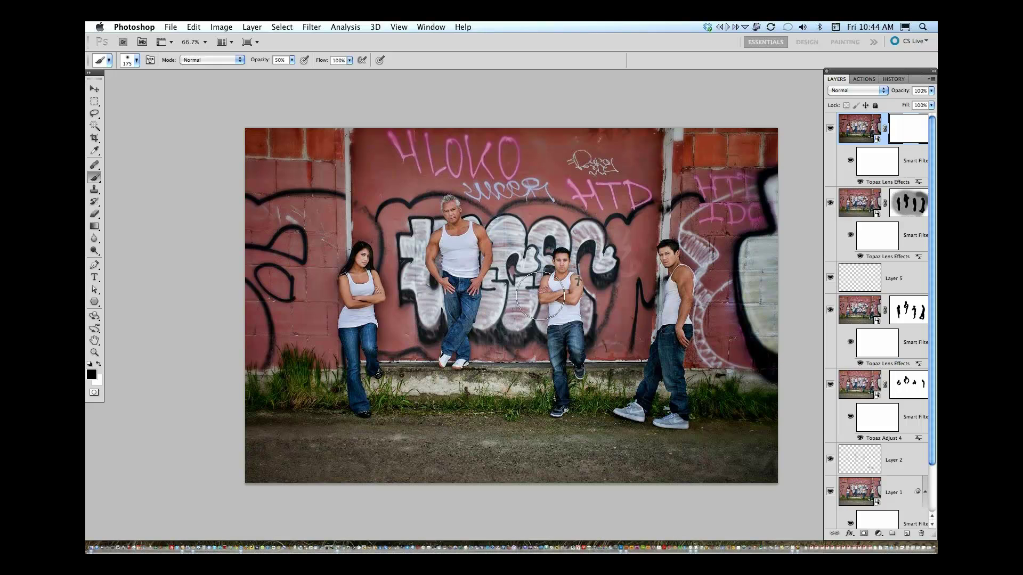
key("bracketleft")
key("bracketleft")
key("bracketleft")
key("bracketleft")
key("bracketleft")
key("bracketright")
key("bracketright")
key("bracketright")
key("bracketright")
key("bracketright")
key("bracketright")
key("bracketleft")
key("bracketleft")
key("bracketleft")
key("bracketleft")
key("bracketleft")
key("bracketleft")
key("bracketleft")
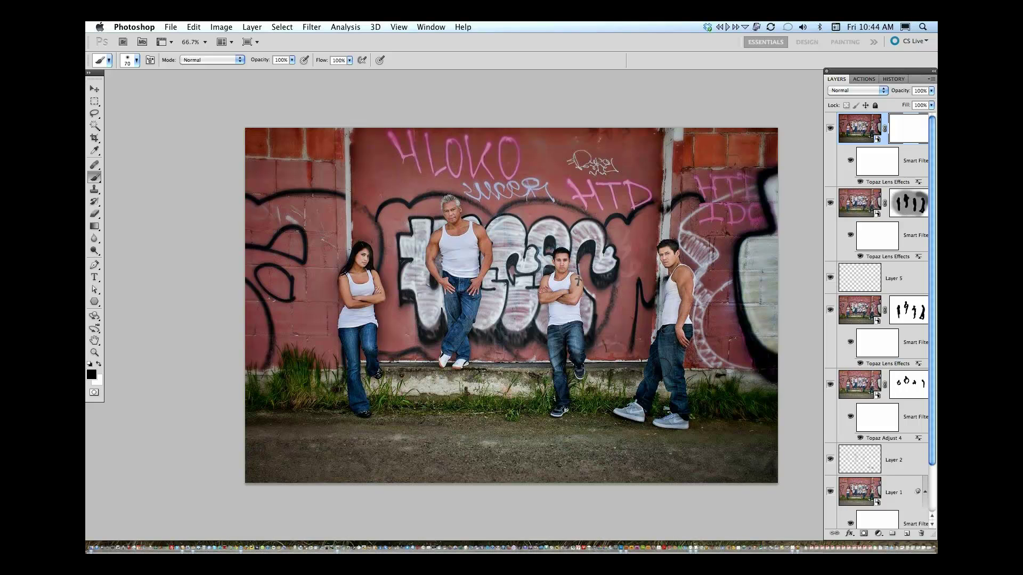
mouse_move(666, 368)
left_mouse_down()
mouse_move(675, 415)
mouse_move(676, 283)
mouse_move(663, 267)
left_mouse_up()
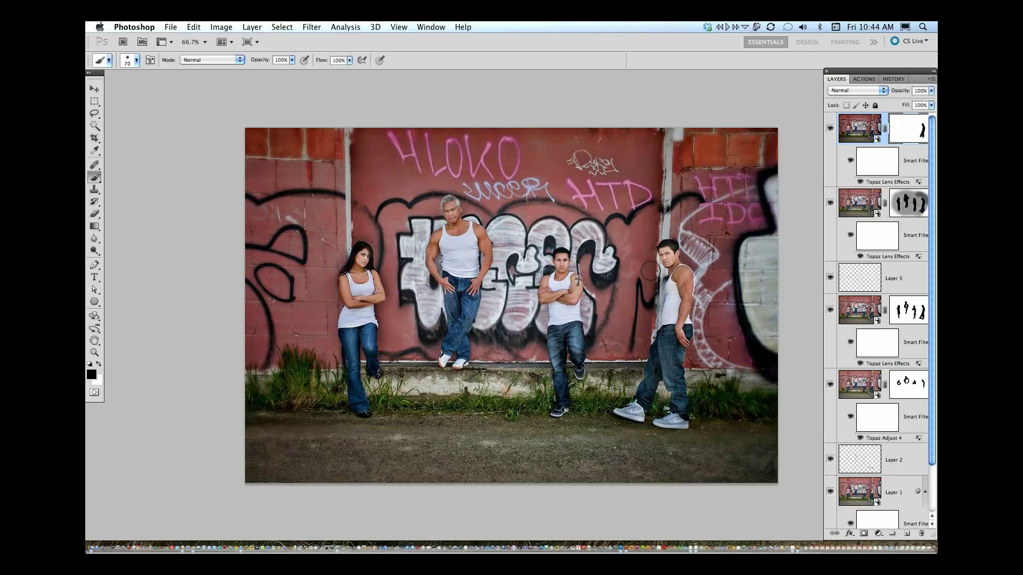
mouse_move(565, 266)
left_mouse_down()
mouse_move(549, 312)
mouse_move(563, 391)
left_mouse_up()
mouse_move(451, 224)
left_mouse_down()
mouse_move(436, 266)
mouse_move(470, 306)
left_mouse_up()
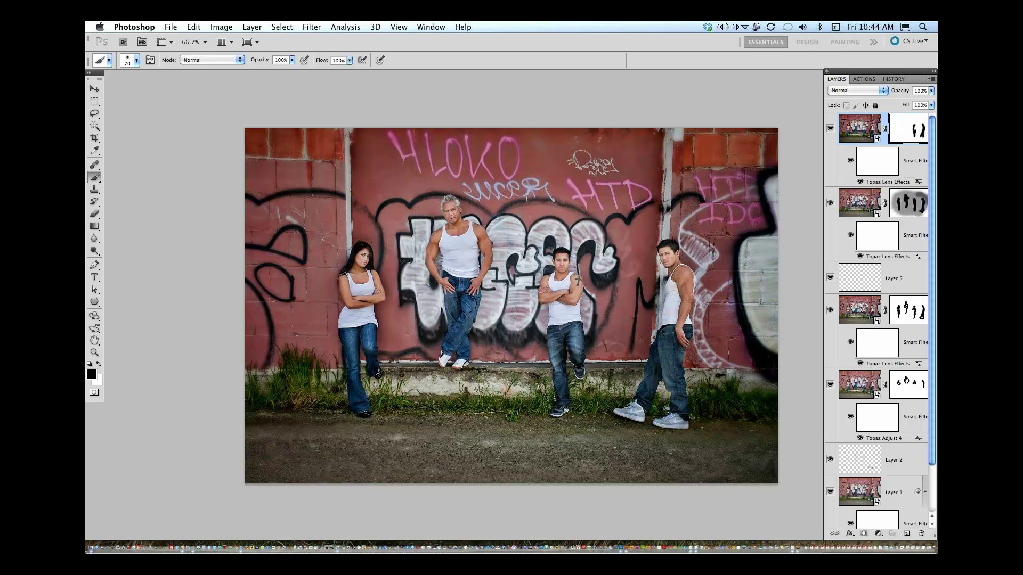
mouse_move(378, 275)
left_mouse_down()
mouse_move(349, 285)
mouse_move(365, 369)
mouse_move(359, 391)
mouse_move(343, 377)
mouse_move(332, 383)
mouse_move(337, 393)
mouse_move(434, 396)
mouse_move(513, 376)
mouse_move(640, 374)
mouse_move(635, 394)
mouse_move(680, 379)
mouse_move(712, 389)
left_mouse_up()
Enlarge the brush to 150 and 175 and paint Layer 7's mask around the people at 50% opacity to soften the vignette.
key("bracketright")
key("bracketright")
key("bracketright")
key("bracketright")
key("bracketright")
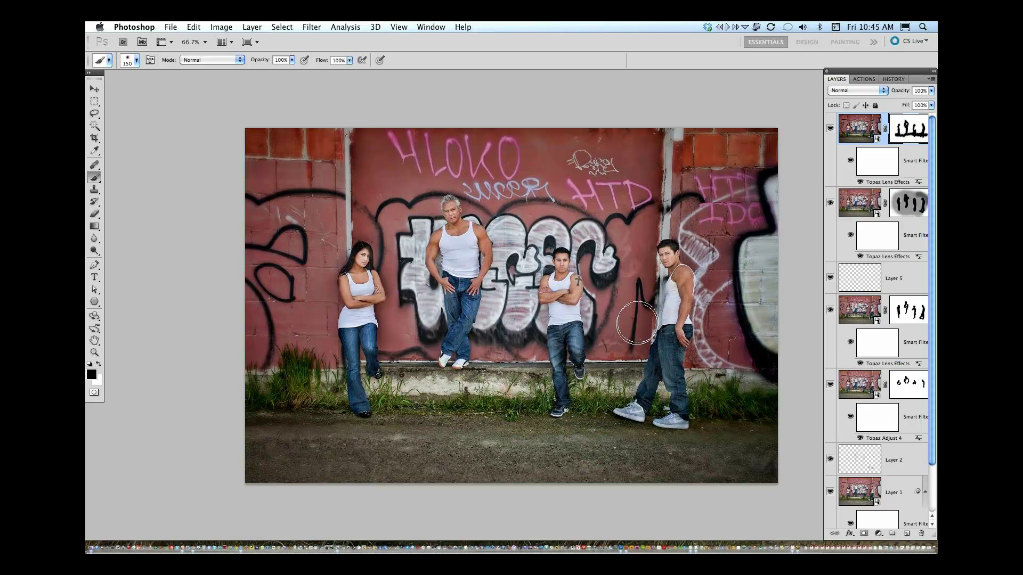
mouse_move(642, 307)
left_mouse_down()
mouse_move(635, 330)
mouse_move(636, 225)
mouse_move(595, 280)
mouse_move(595, 253)
mouse_move(563, 242)
mouse_move(561, 254)
mouse_move(610, 215)
mouse_move(441, 201)
mouse_move(391, 251)
mouse_move(404, 320)
mouse_move(521, 310)
mouse_move(498, 394)
mouse_move(535, 384)
left_mouse_up()
key("5")
key("bracketright")
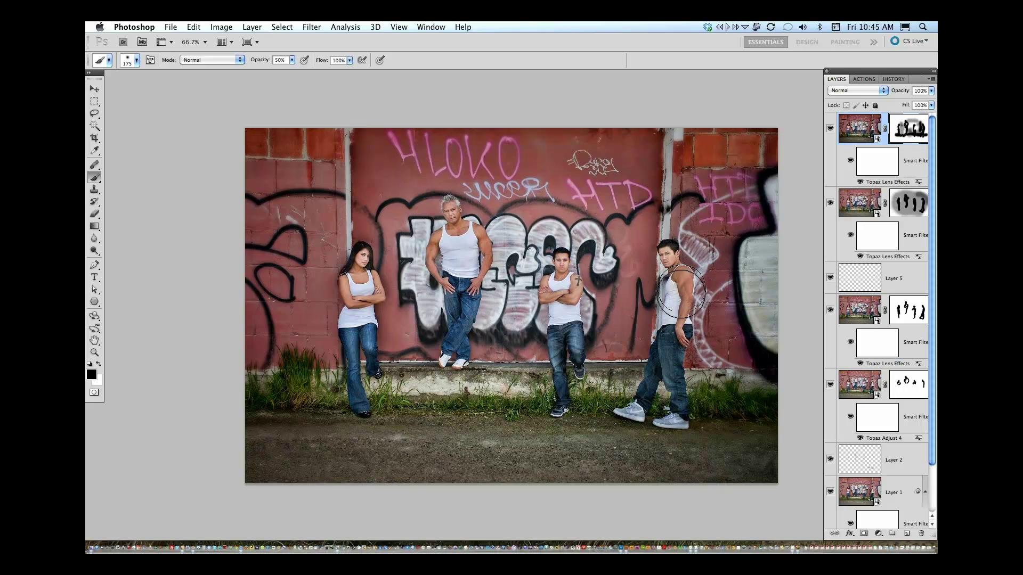
mouse_move(681, 292)
left_mouse_down()
mouse_move(666, 290)
mouse_move(679, 296)
mouse_move(660, 405)
left_mouse_up()
Compare the edited image with the original by showing only Layer 0 and restoring all layers.
scroll(934, 148, "down", 3)
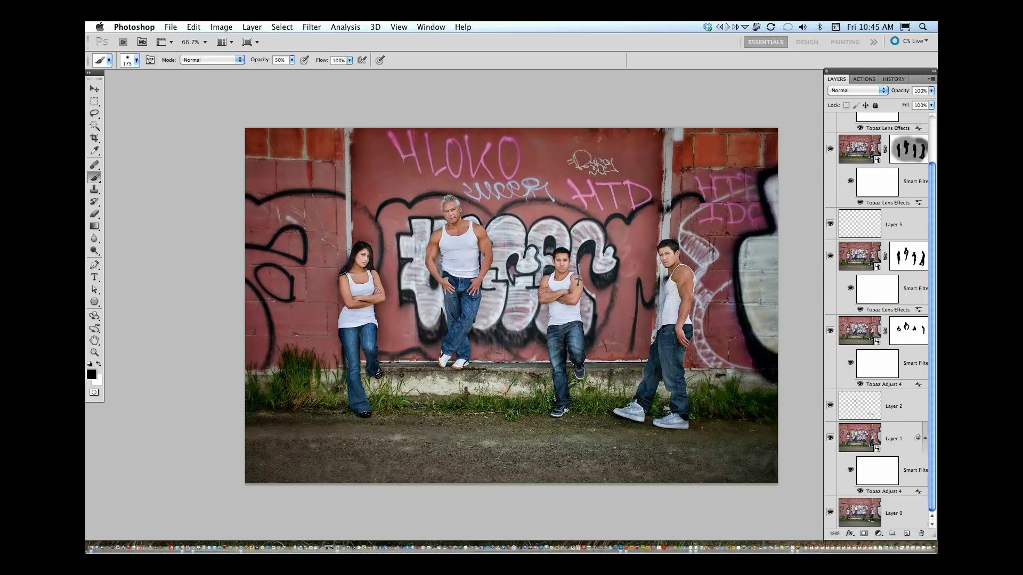
left_click(831, 514, "alt")
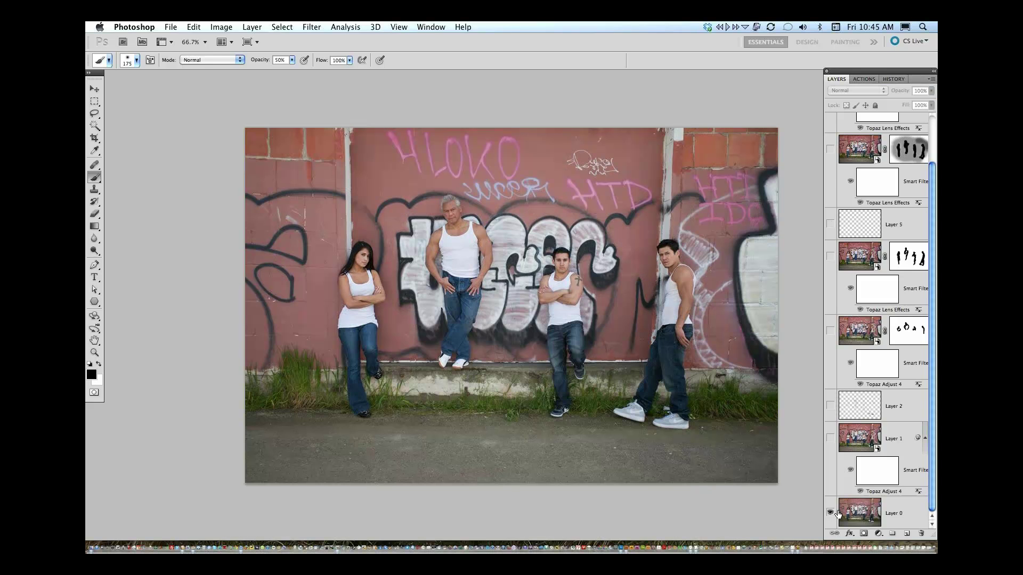
left_click(830, 513, "alt")
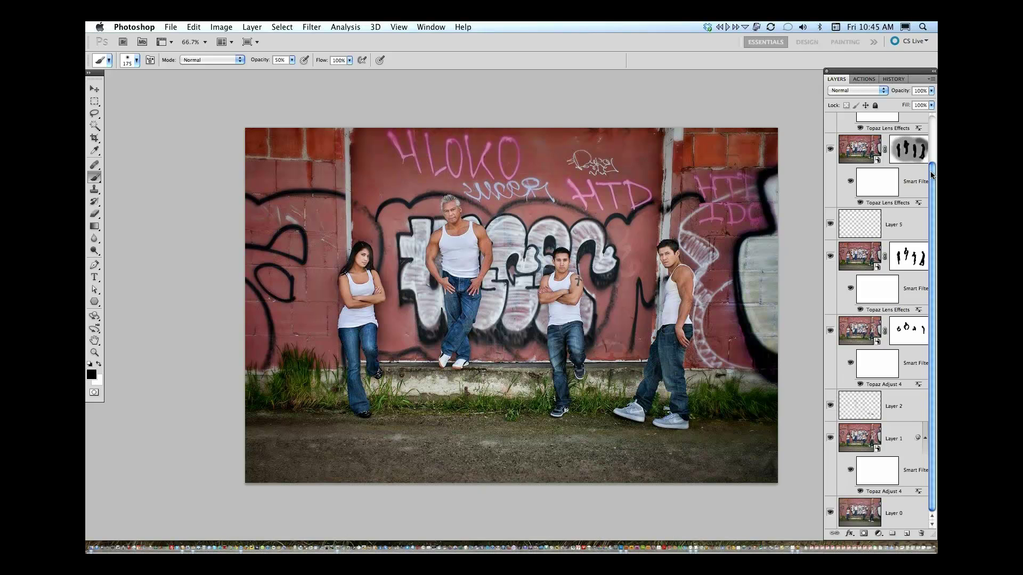
left_click_drag(933, 175, 918, 125)
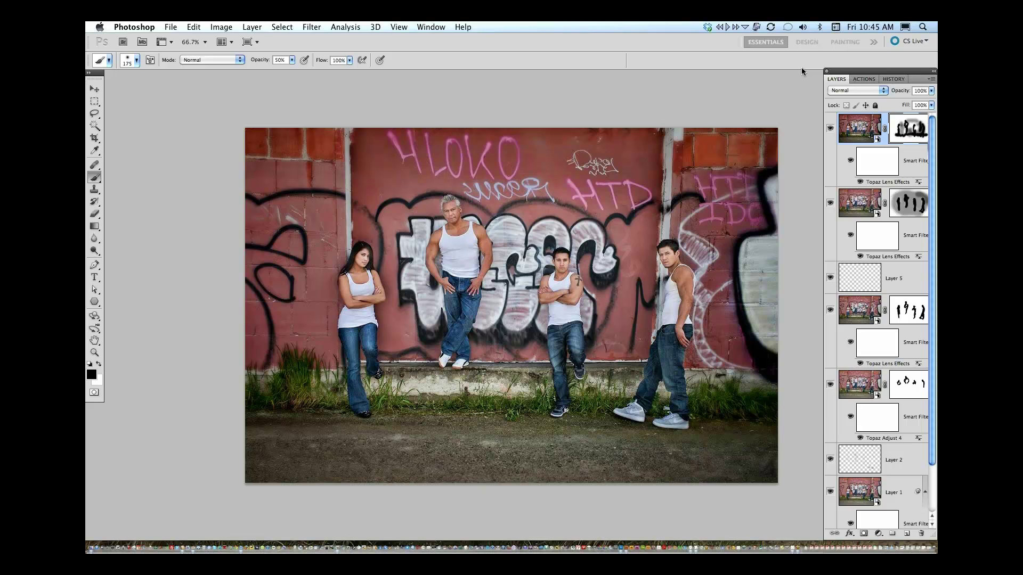
Stamp all visible layers into a new top layer and convert it for smart filters.
key("x")
key("super+alt+shift+e")
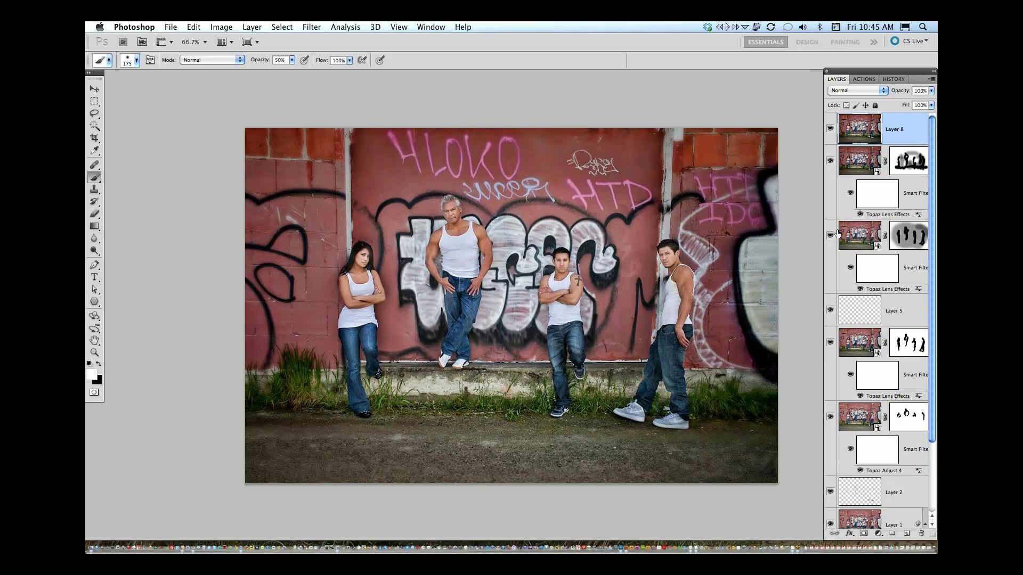
left_click(309, 27)
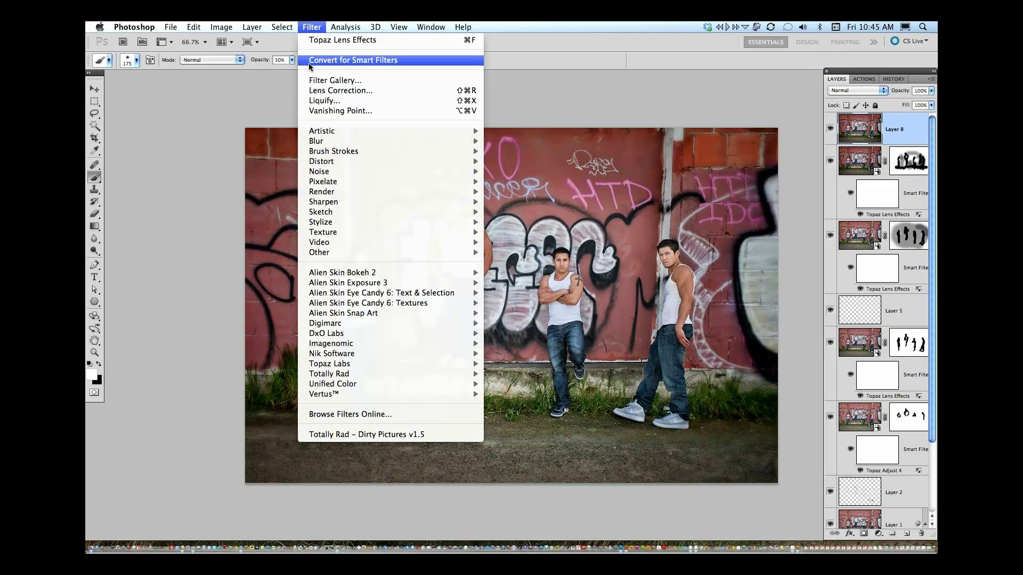
left_click(312, 63)
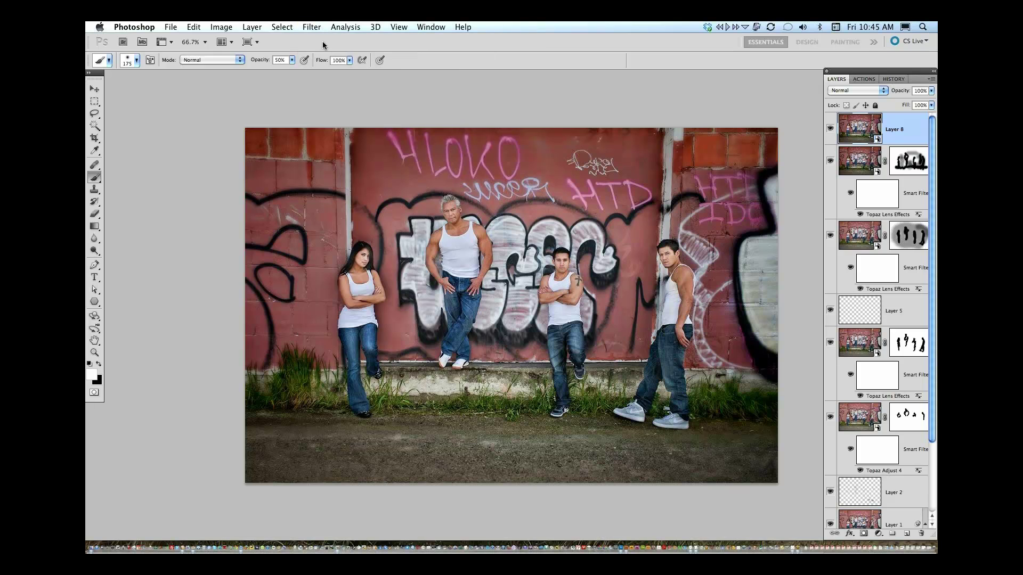
Open Topaz Adjust 4 on Layer 8 and reset all of its adjustments.
left_click(309, 27)
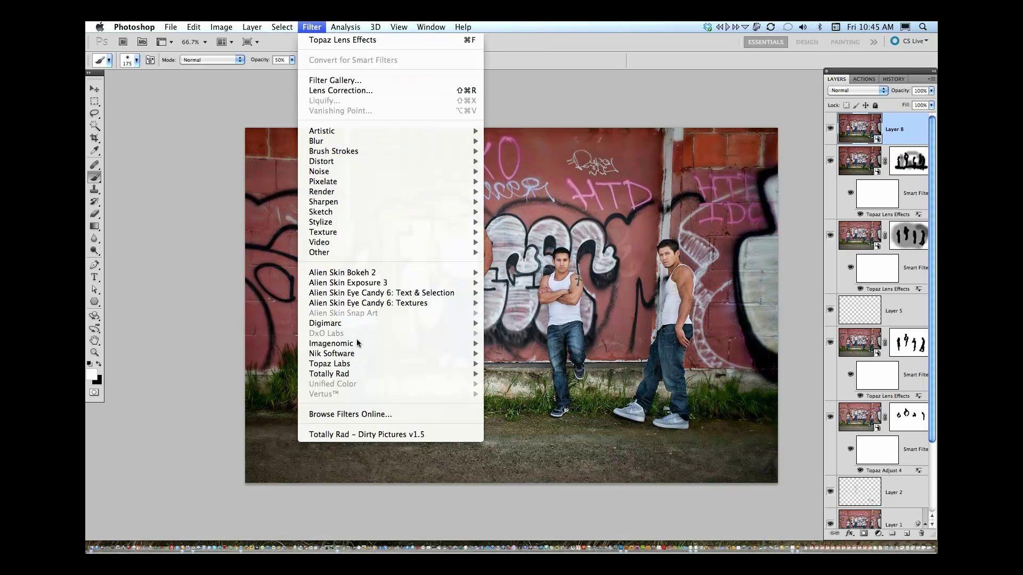
mouse_move(354, 363)
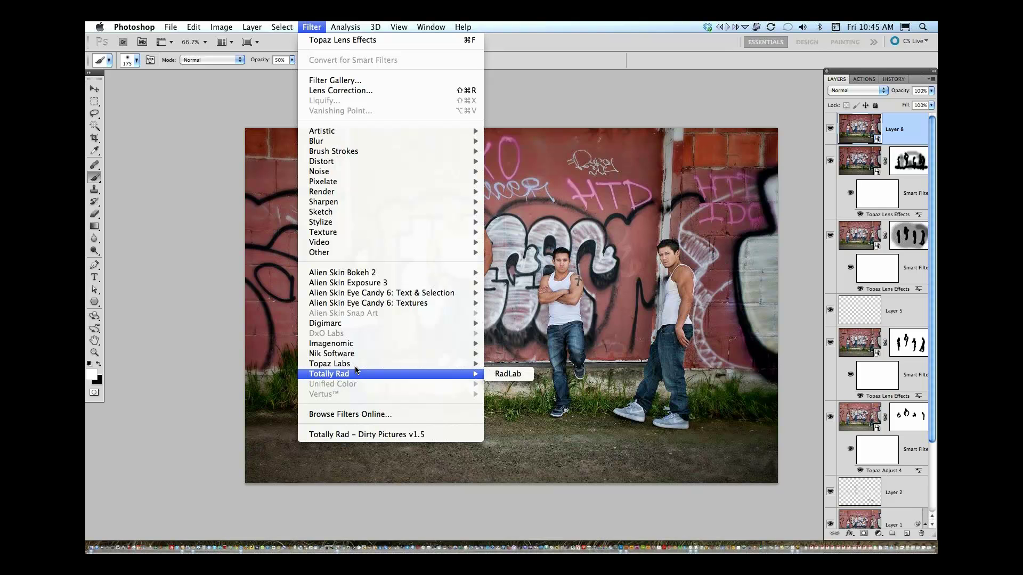
left_click(544, 364)
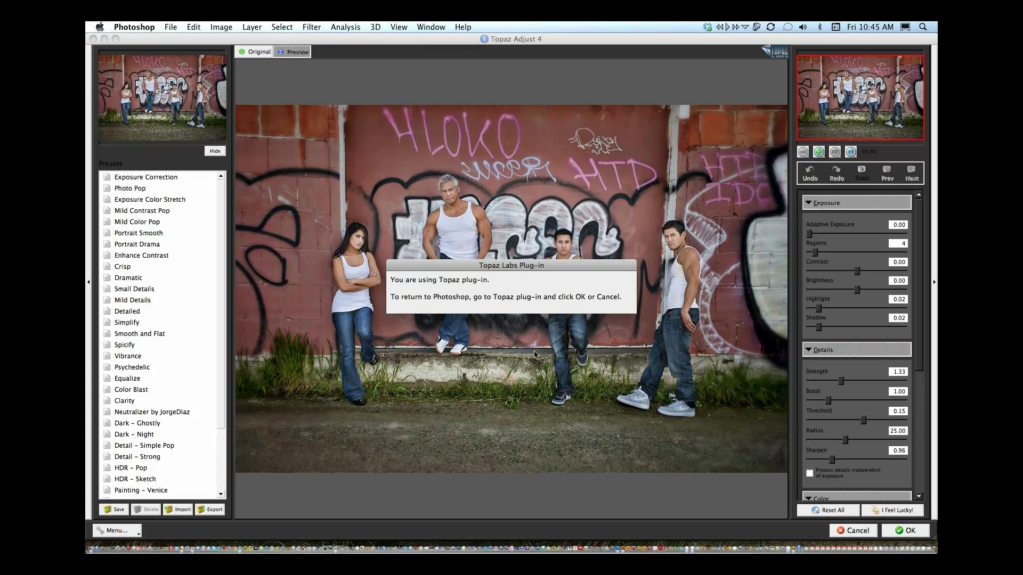
left_click(829, 511)
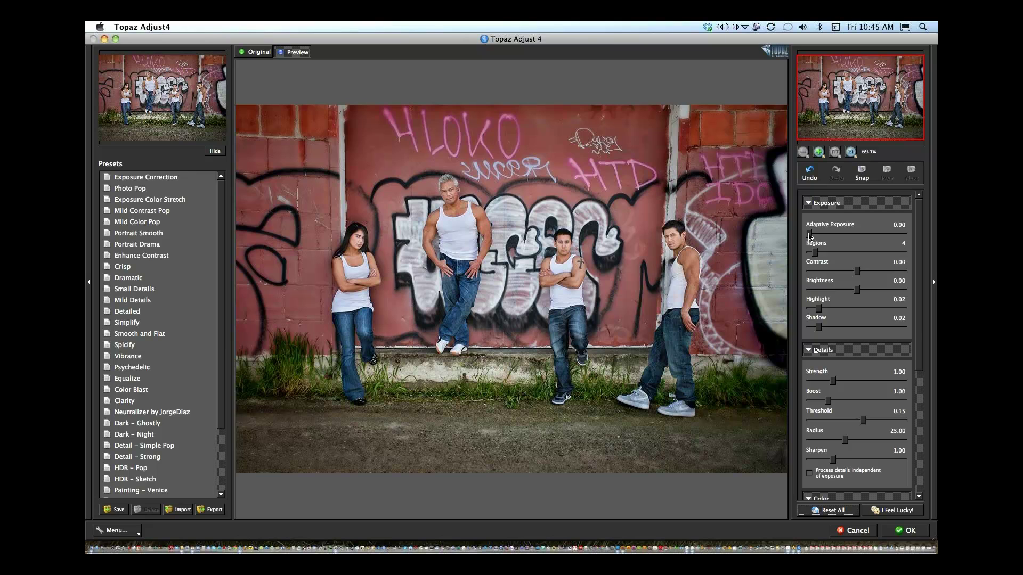
Set adaptive exposure to 0.1, contrast to 0.71 and sharpen to 1.11, and apply the adjustment to the layer.
left_click_drag(810, 234, 818, 235)
left_click_drag(859, 273, 861, 271)
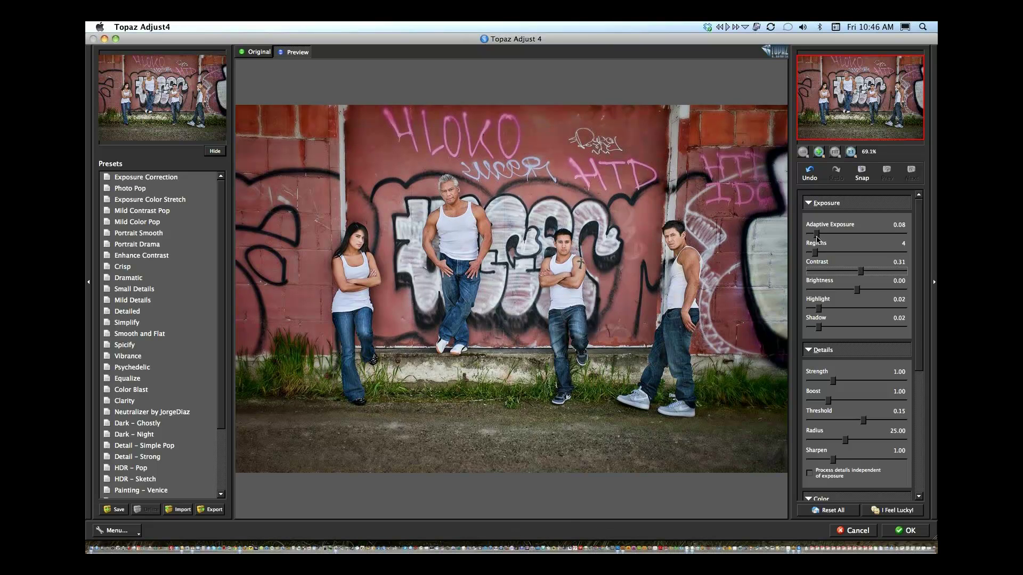
left_click_drag(817, 236, 819, 238)
left_click_drag(860, 271, 861, 272)
left_click_drag(834, 462, 836, 462)
left_click_drag(862, 272, 866, 272)
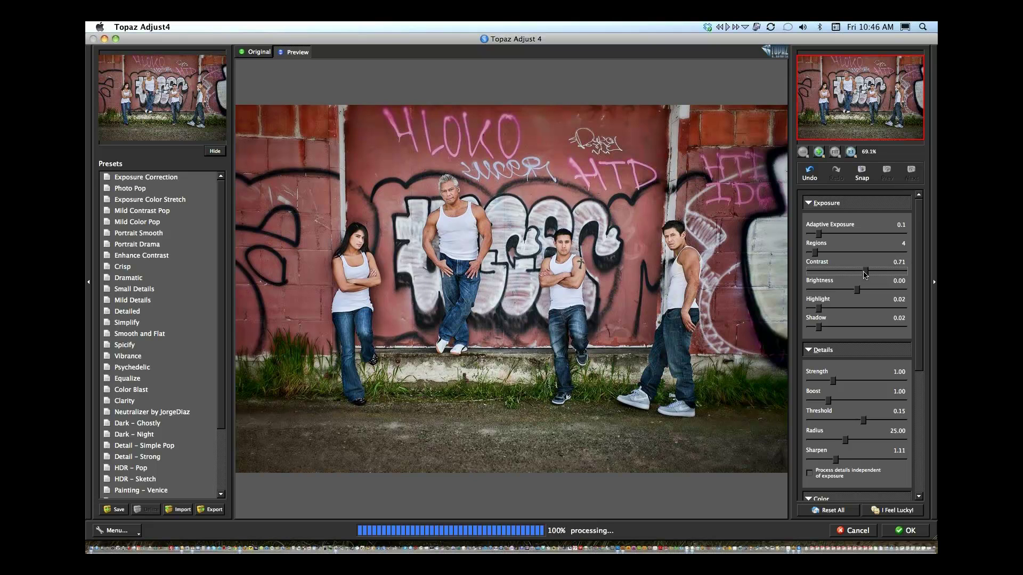
left_click(909, 531)
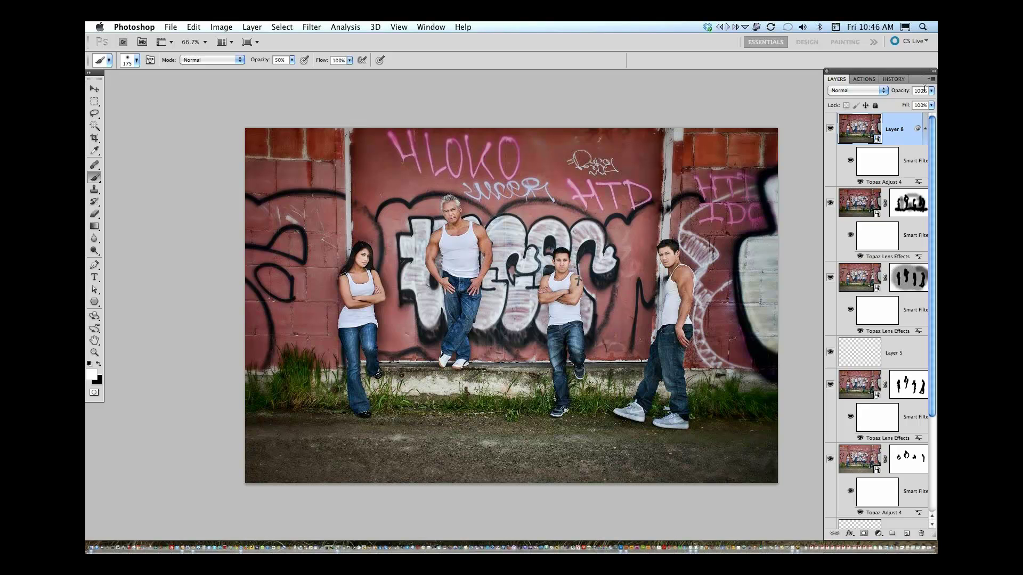
Set Layer 8's opacity to 80% and compare the edit with the original by isolating Layer 0 and restoring all layers.
type("80")
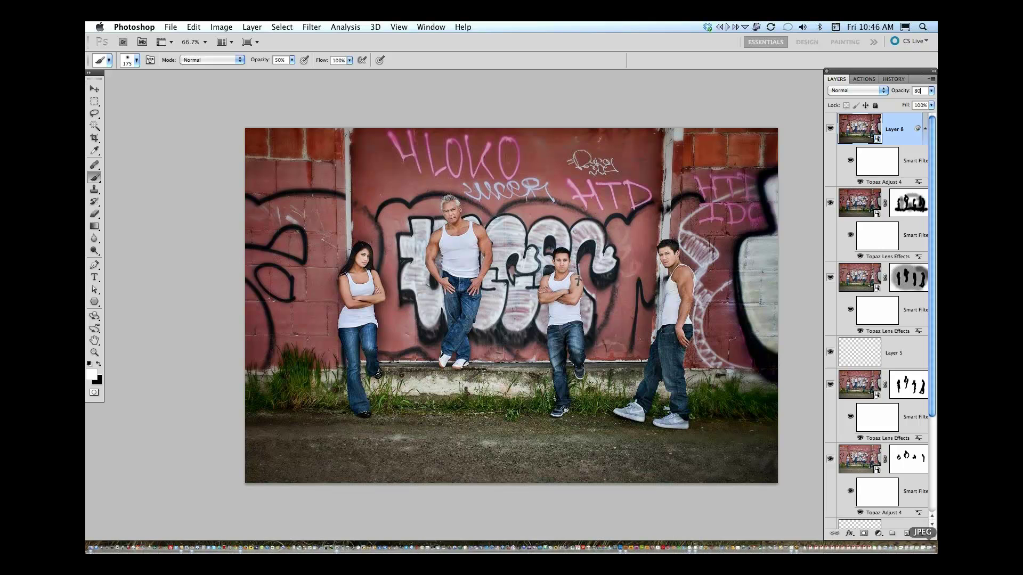
scroll(930, 399, "down", 5)
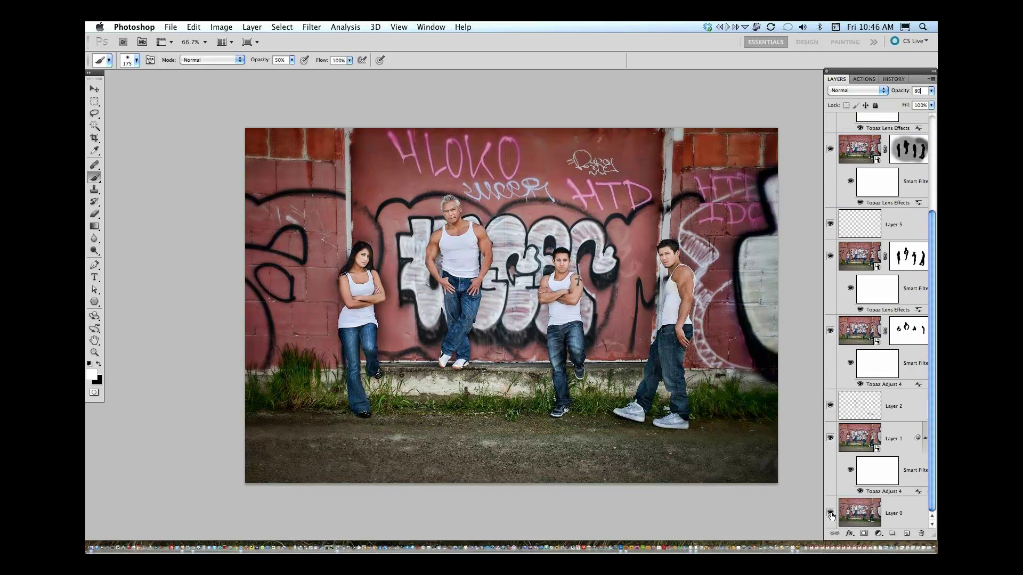
left_click(831, 515)
left_click(831, 515, "alt")
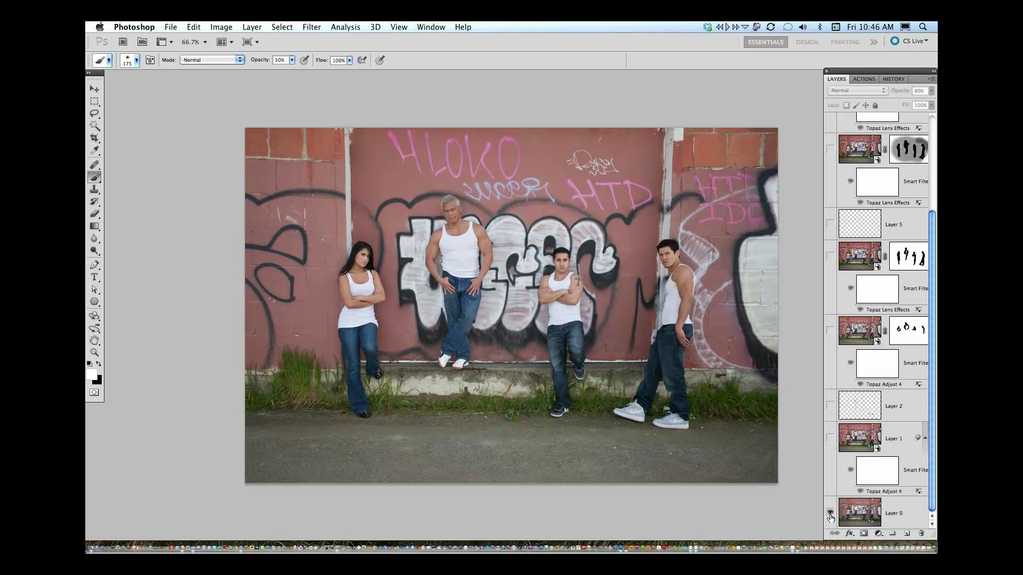
left_click(831, 515, "alt")
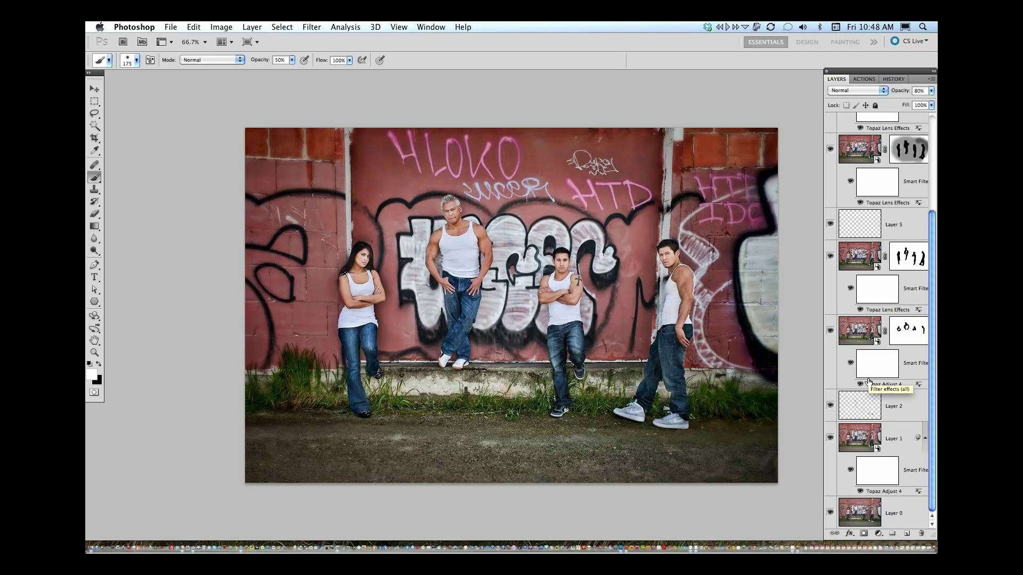
Stamp all visible layers into a new layer above Layer 8 and review the whole layer stack.
left_click_drag(869, 381, 900, 153)
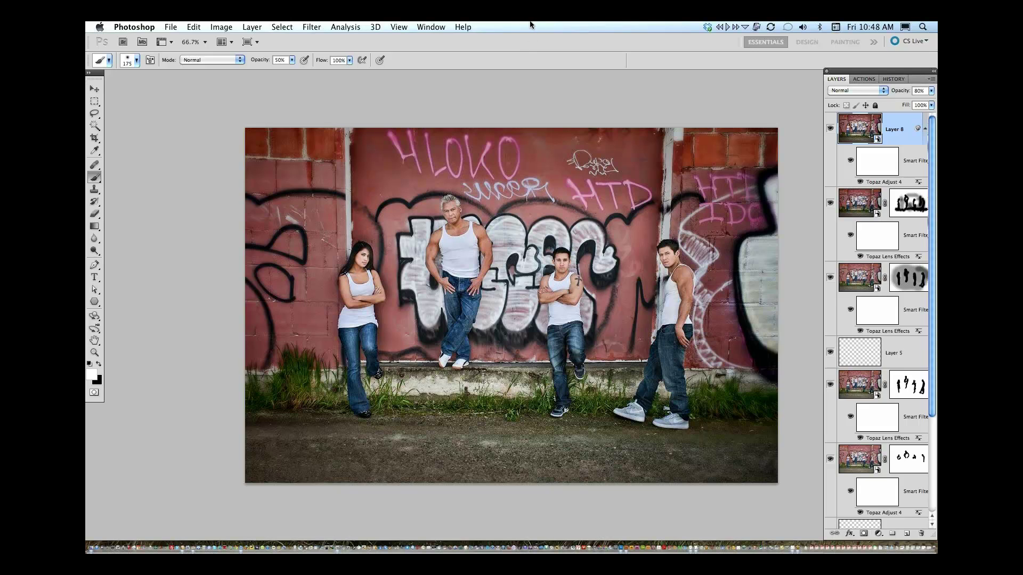
key("super+alt+shift+e")
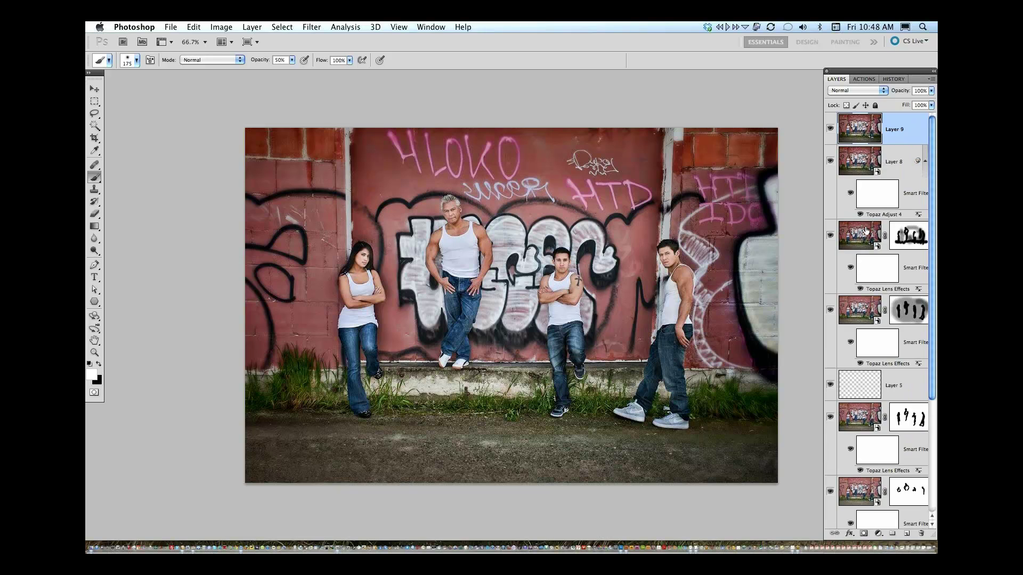
scroll(928, 423, "down", 3)
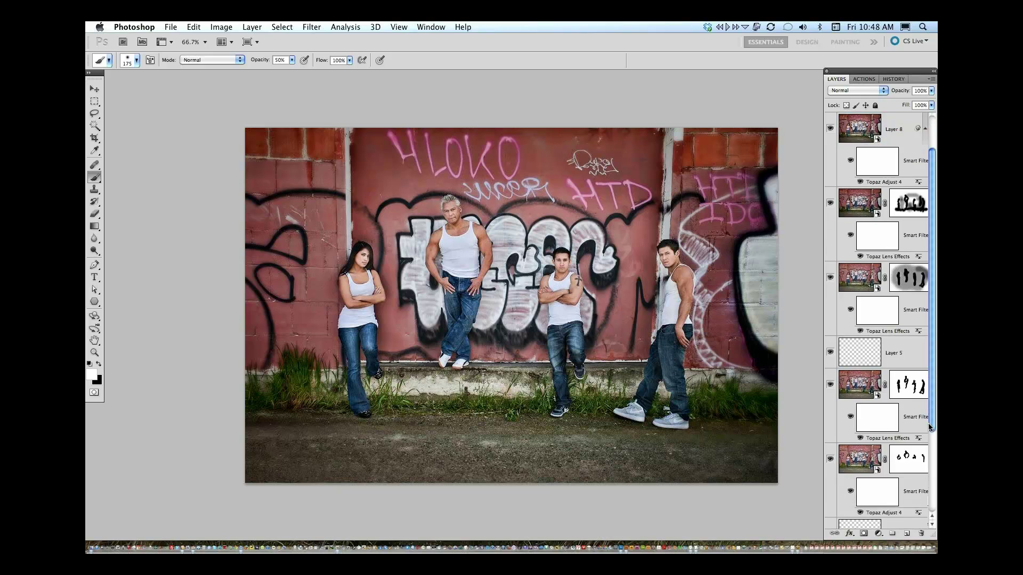
scroll(927, 266, "up", 3)
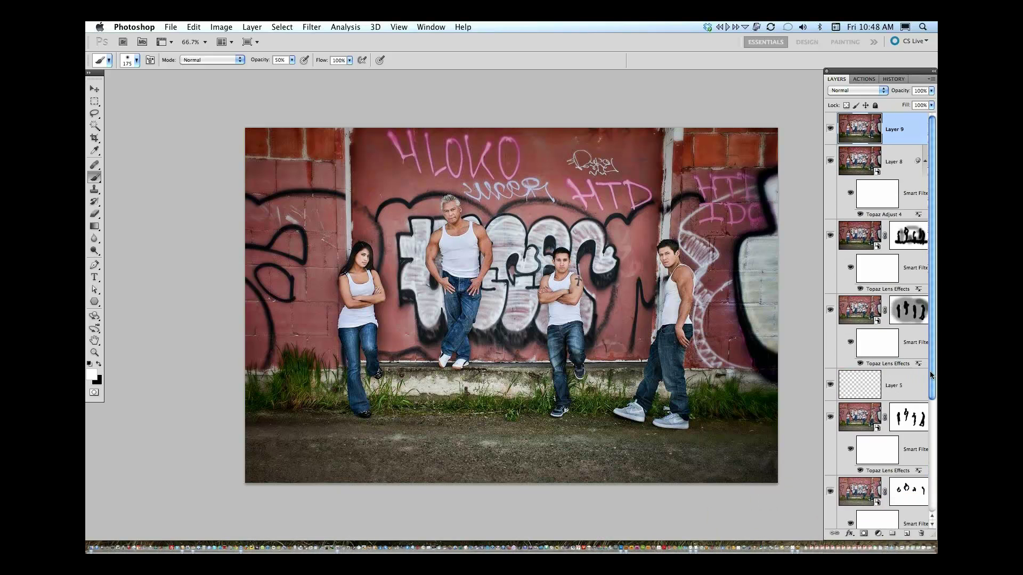
scroll(935, 460, "down", 5)
scroll(935, 460, "up", 5)
Switch to the Move tool, deselect the layers, and view the portrait in full screen before returning to the standard window.
left_click(95, 88)
left_click(151, 105)
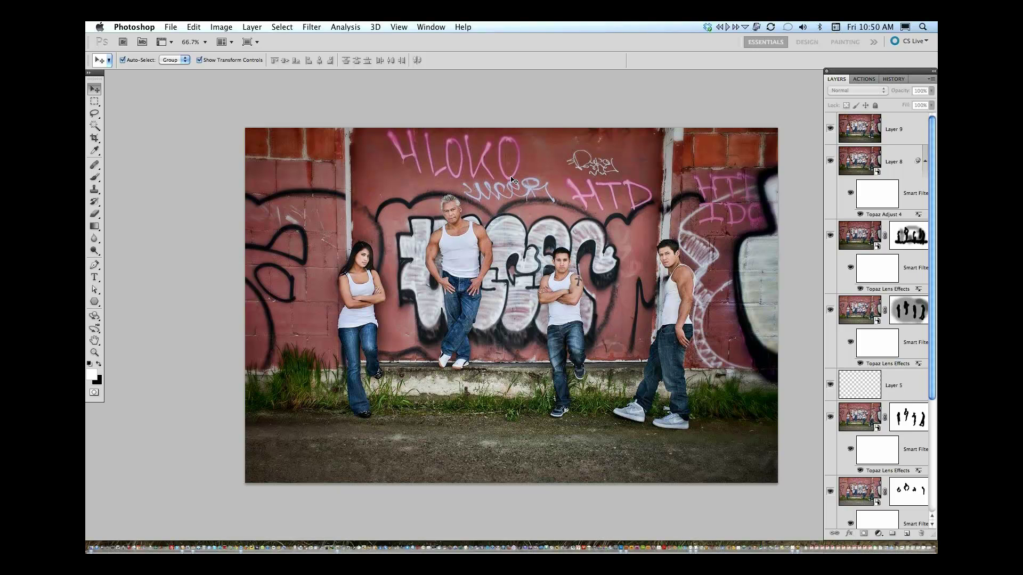
key("f")
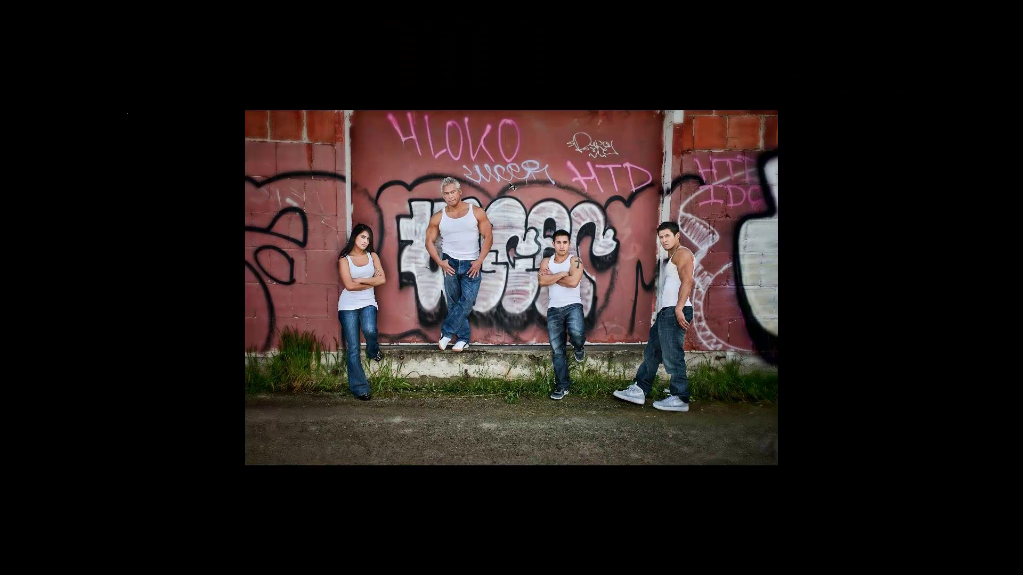
key("f")
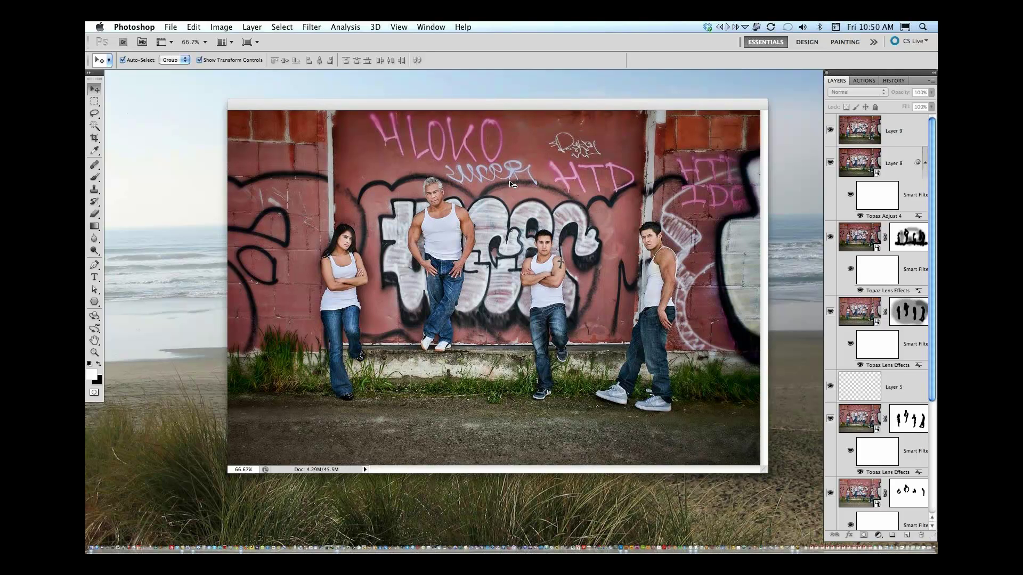
Switch to Adobe Bridge and preview the close-up group portrait IMG_4919.jpg in full screen.
key("super+alt+o")
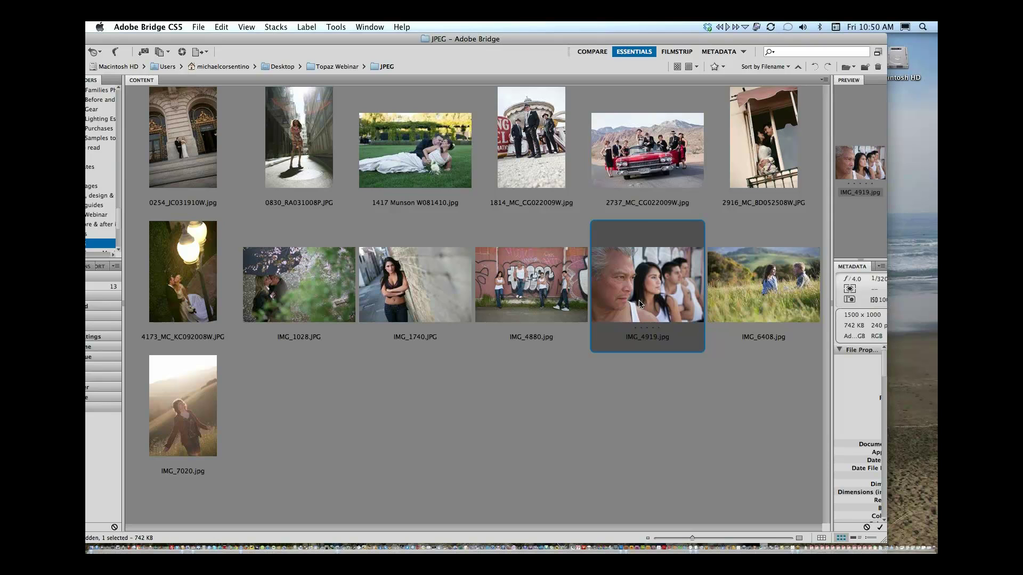
key("space")
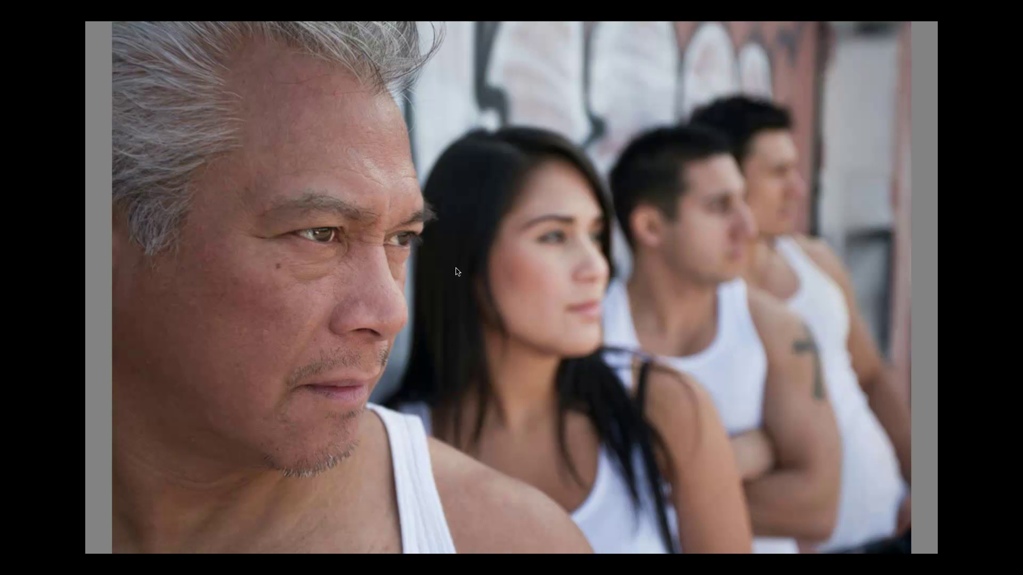
key("space")
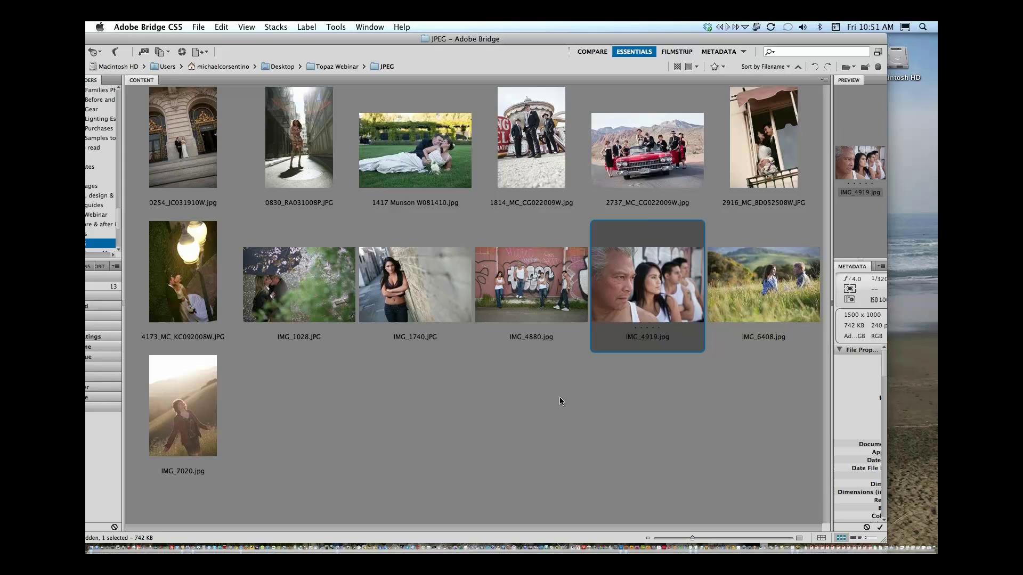
Preview the backlit hillside portrait IMG_7020.jpg and the wall portrait IMG_1740.JPG in full screen.
left_click(553, 434)
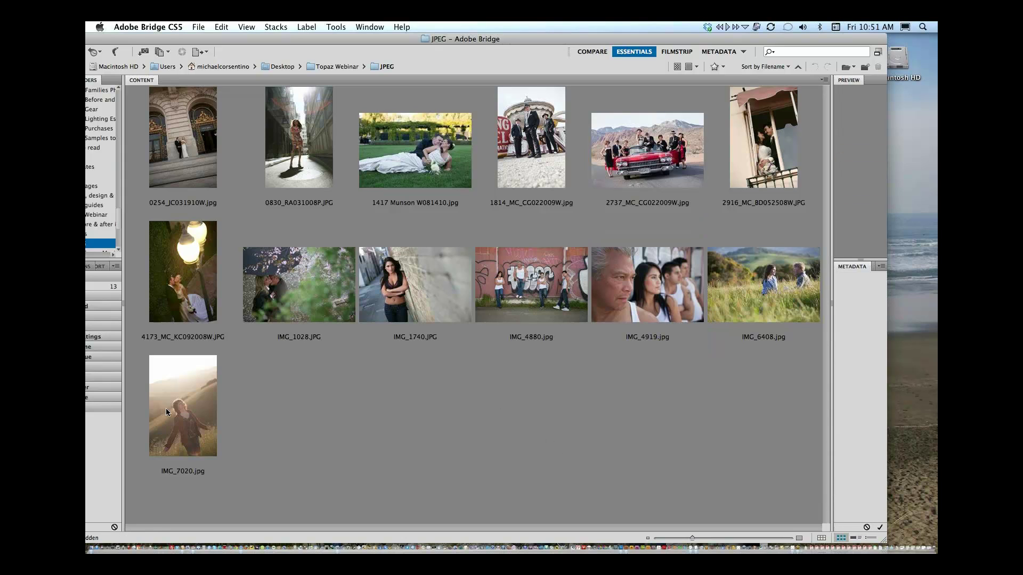
left_click(201, 417)
key("space")
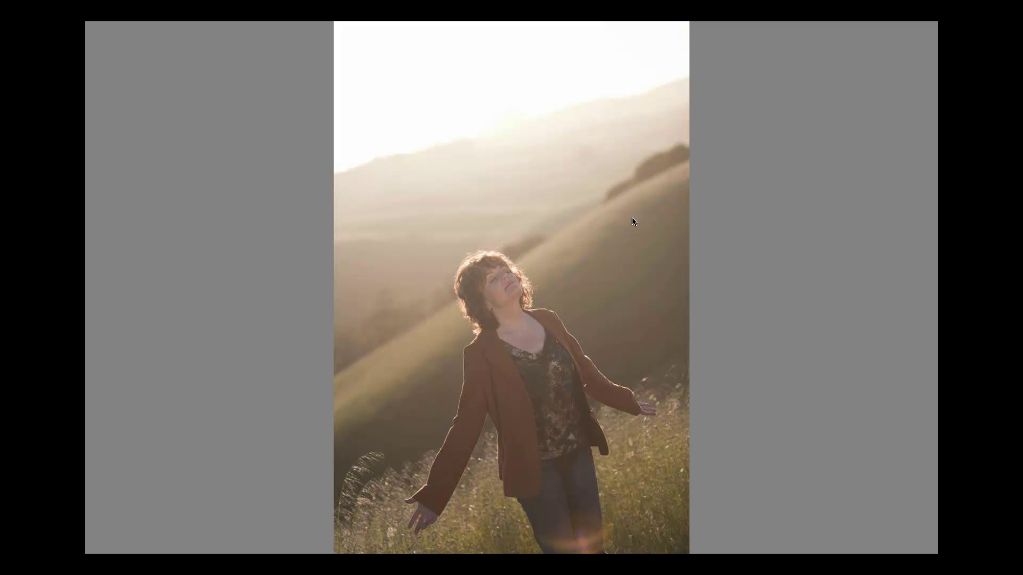
key("space")
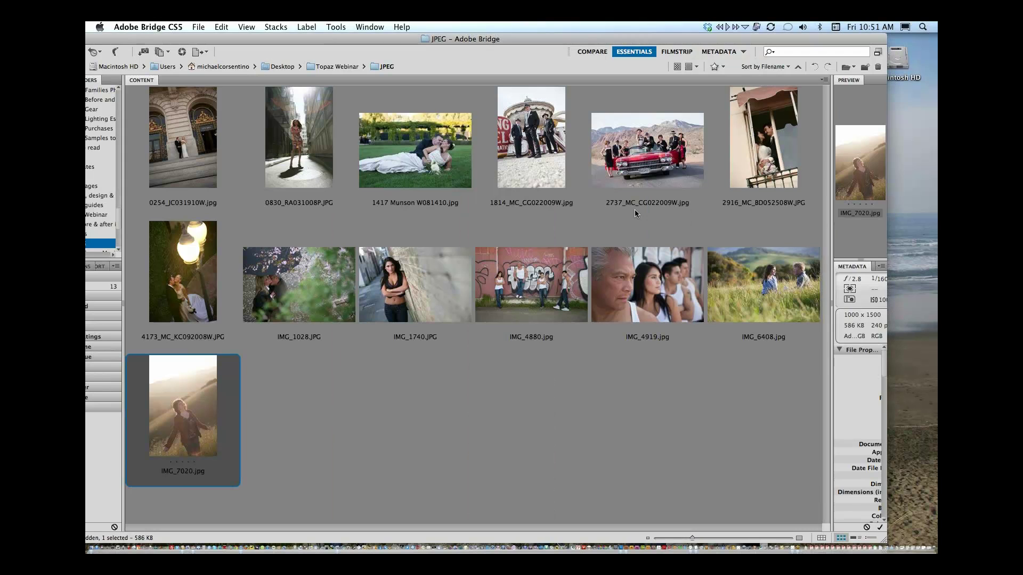
left_click(432, 302)
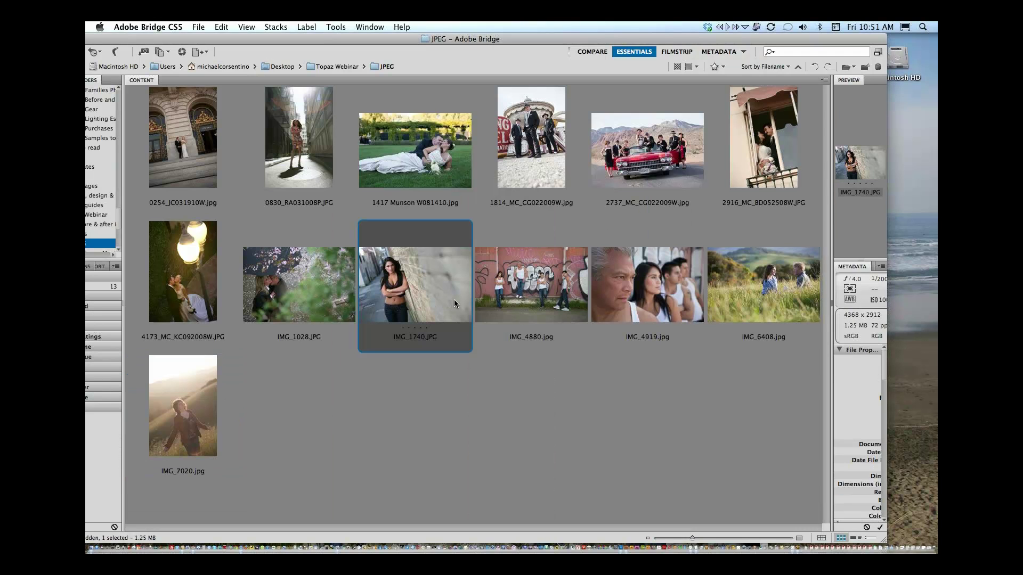
key("space")
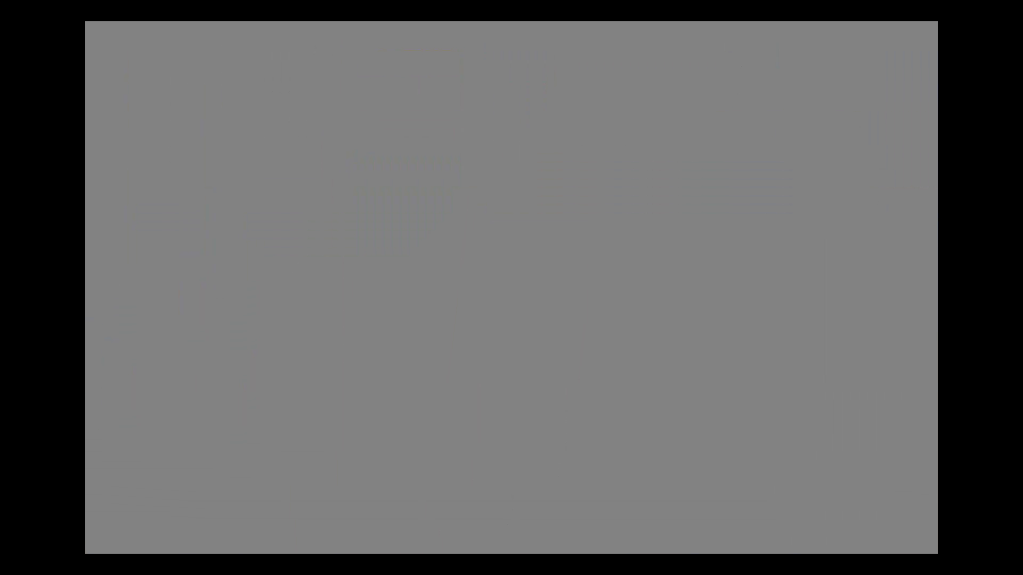